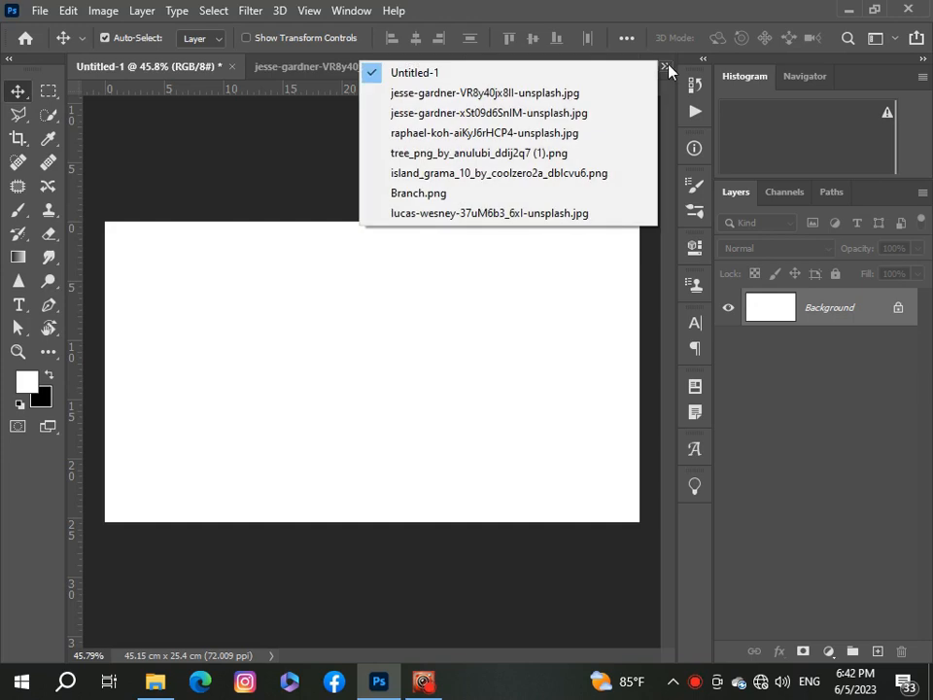
# Step: Paste the misty valley photo from the jesse-gardner-xSt09d6SnIM image into the Untitled-1 document as a new layer
pyautogui.click(589, 115)
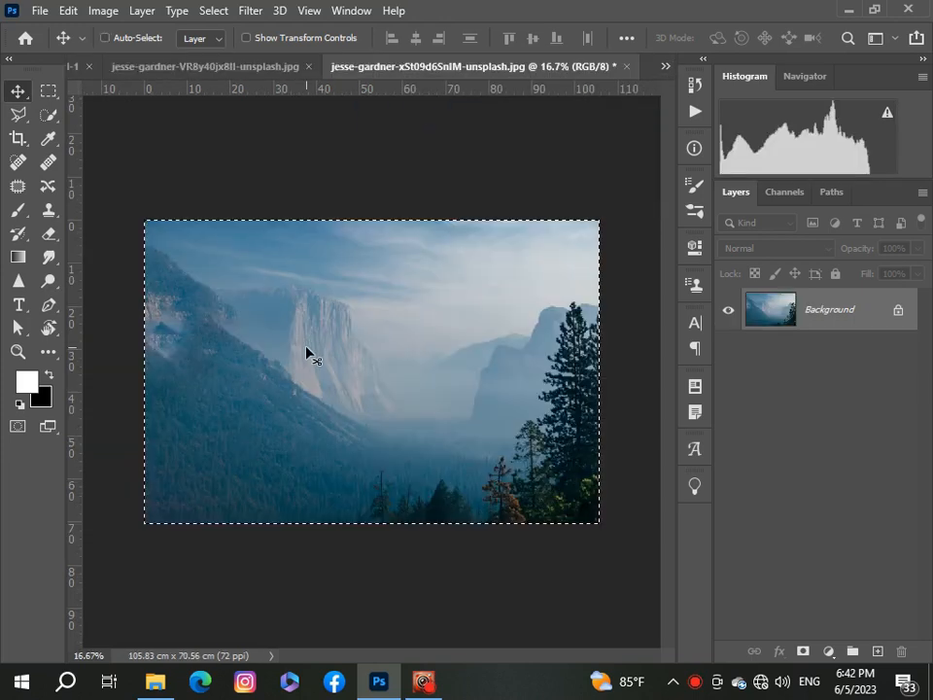
pyautogui.click(666, 68)
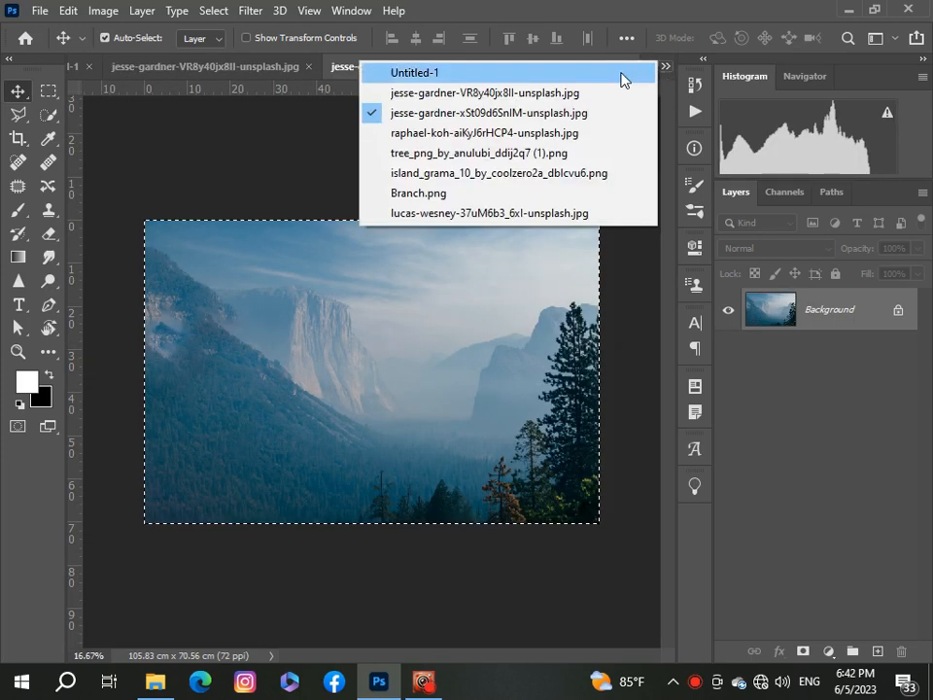
pyautogui.click(620, 76)
pyautogui.hotkey('ctrl', 'v')
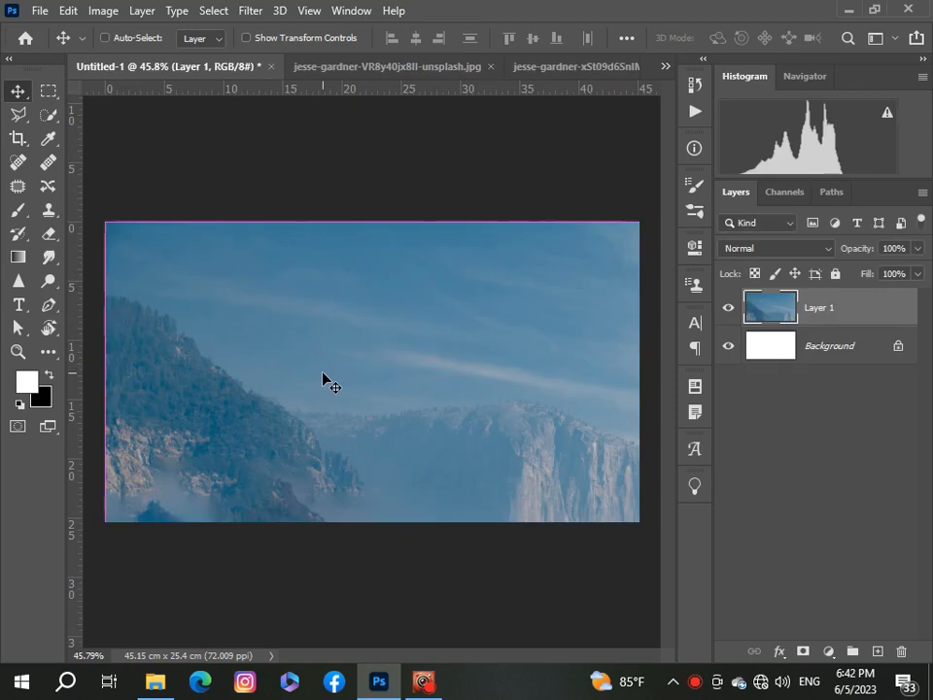
# Step: Scale the pasted valley layer down with Free Transform so it fits the canvas, and apply the transform
pyautogui.hotkey('ctrl', 't')
pyautogui.scroll(-5, 324, 380)
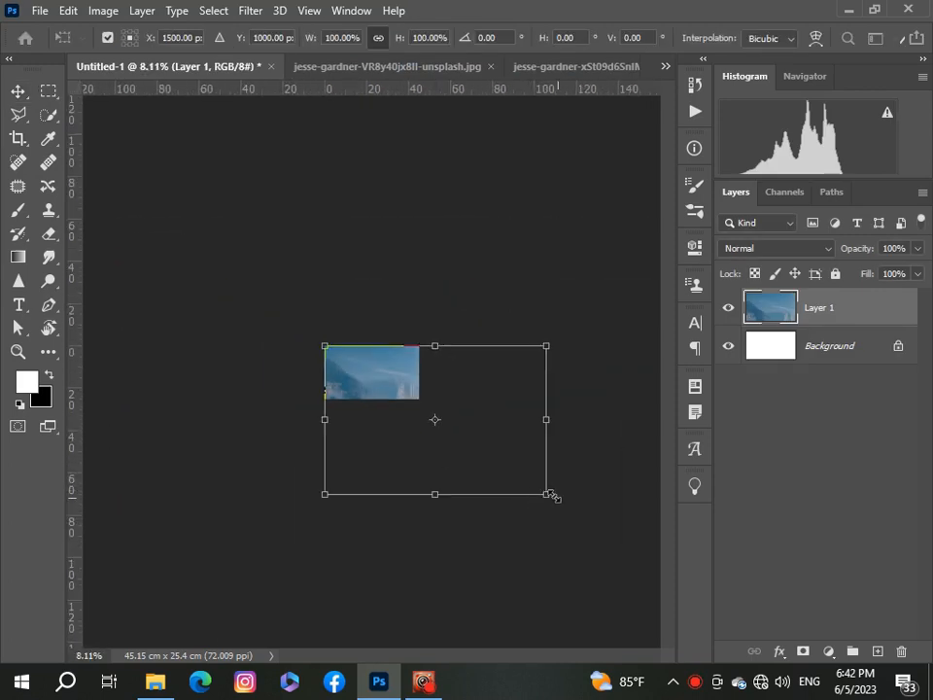
pyautogui.moveTo(547, 494); pyautogui.dragTo(405, 398)
pyautogui.scroll(5, 407, 405)
pyautogui.press('Return')
pyautogui.click(779, 464)
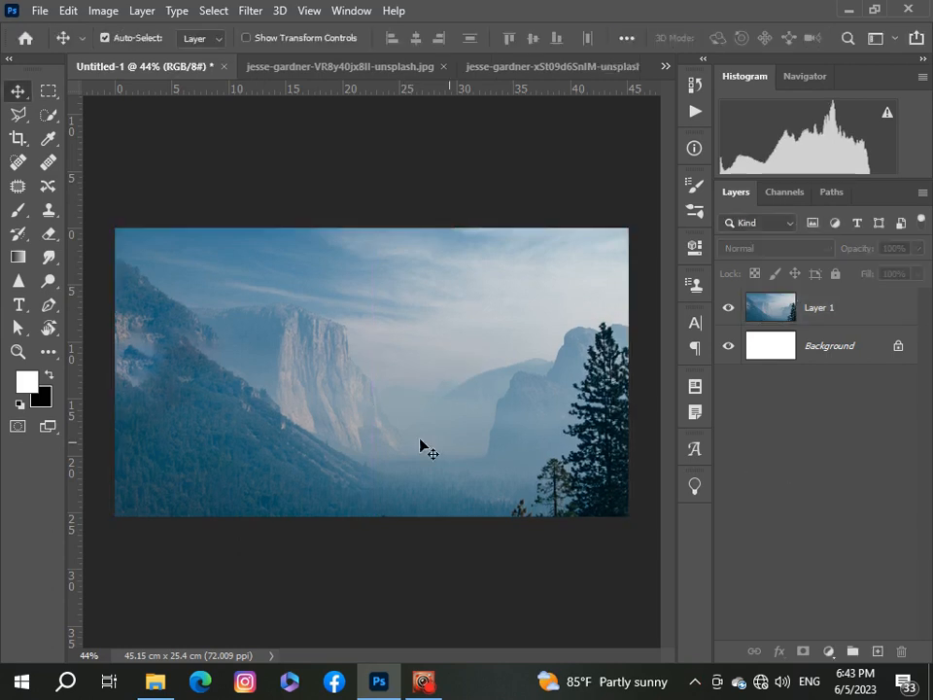
# Step: Bring the selected cliff from the jesse-gardner-VR8y40jx8lI photo into Untitled-1 as a new layer
pyautogui.scroll(-4, 391, 433)
pyautogui.scroll(5, 391, 434)
pyautogui.scroll(-1, 391, 434)
pyautogui.click(666, 68)
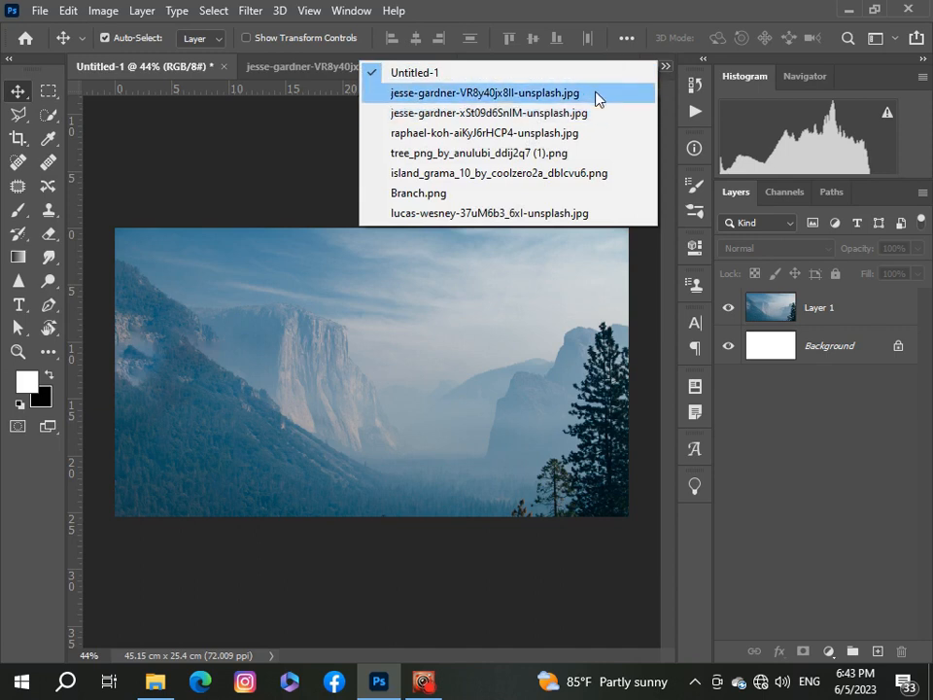
pyautogui.click(596, 93)
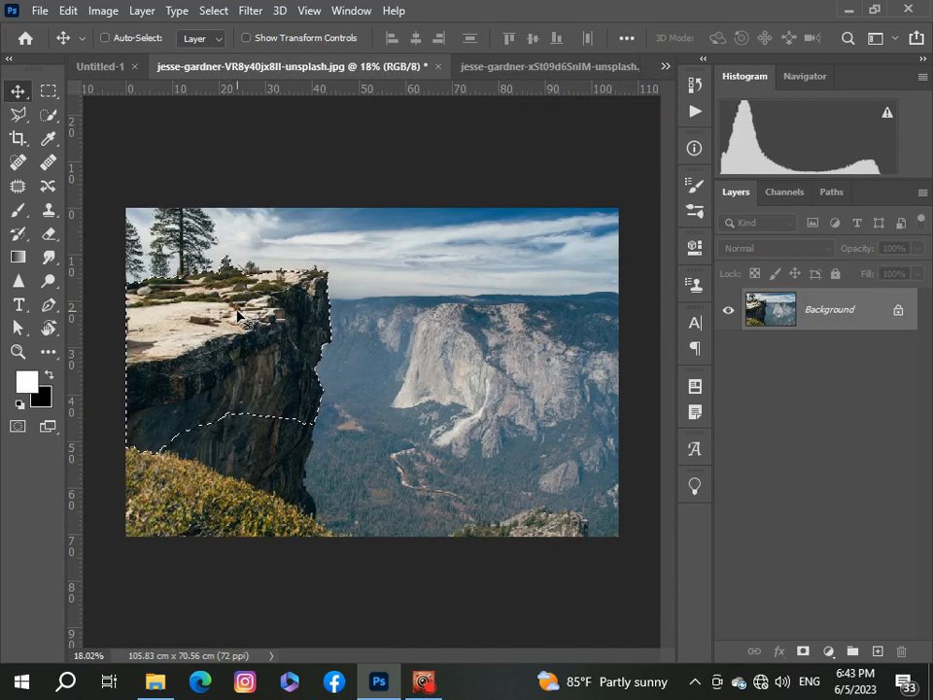
pyautogui.click(666, 68)
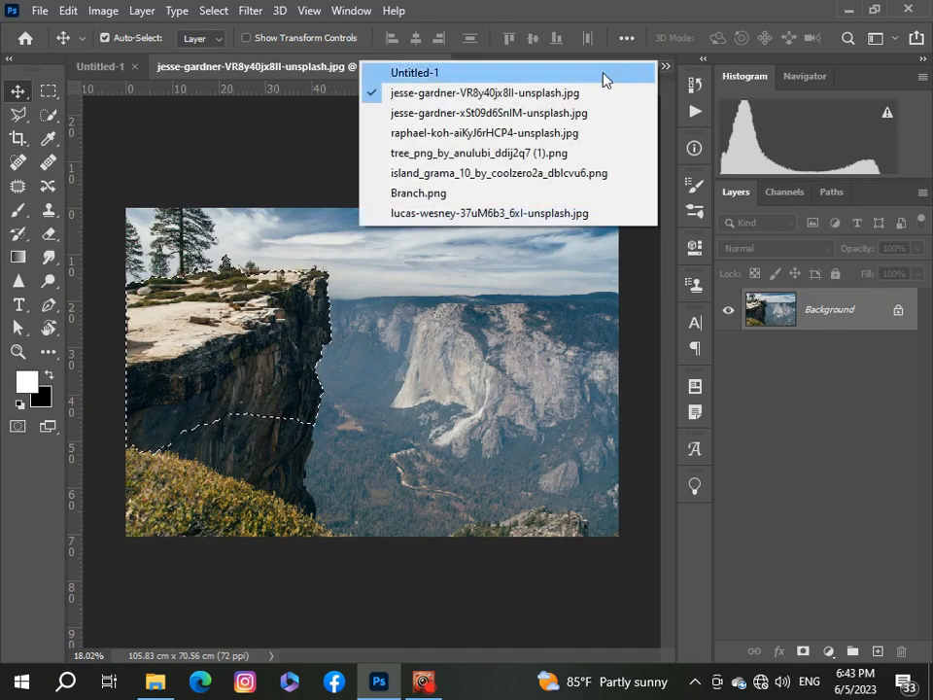
pyautogui.click(604, 74)
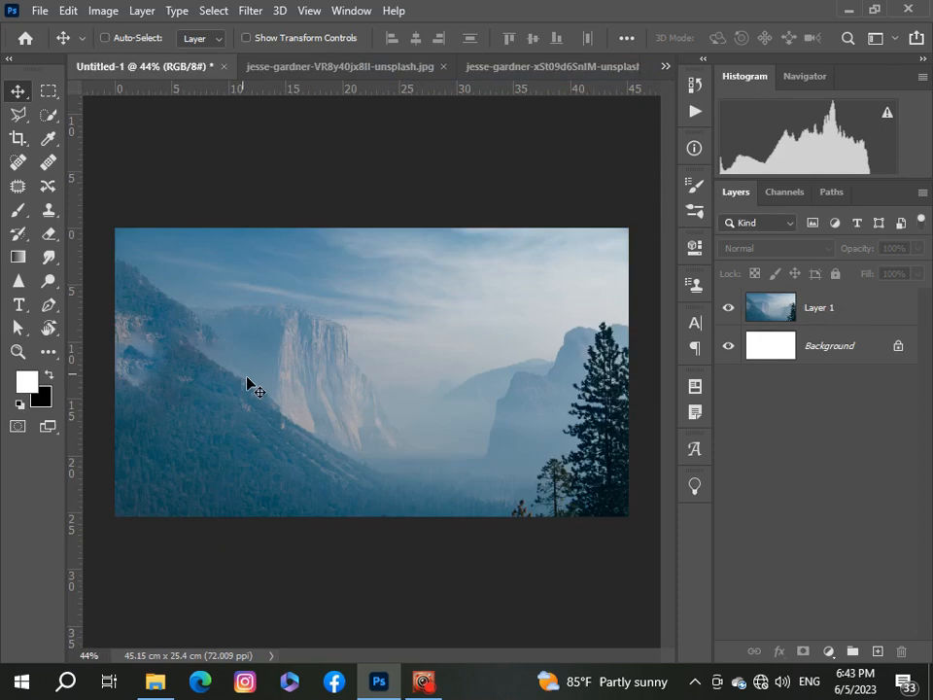
pyautogui.moveTo(790, 321); pyautogui.dragTo(754, 325)
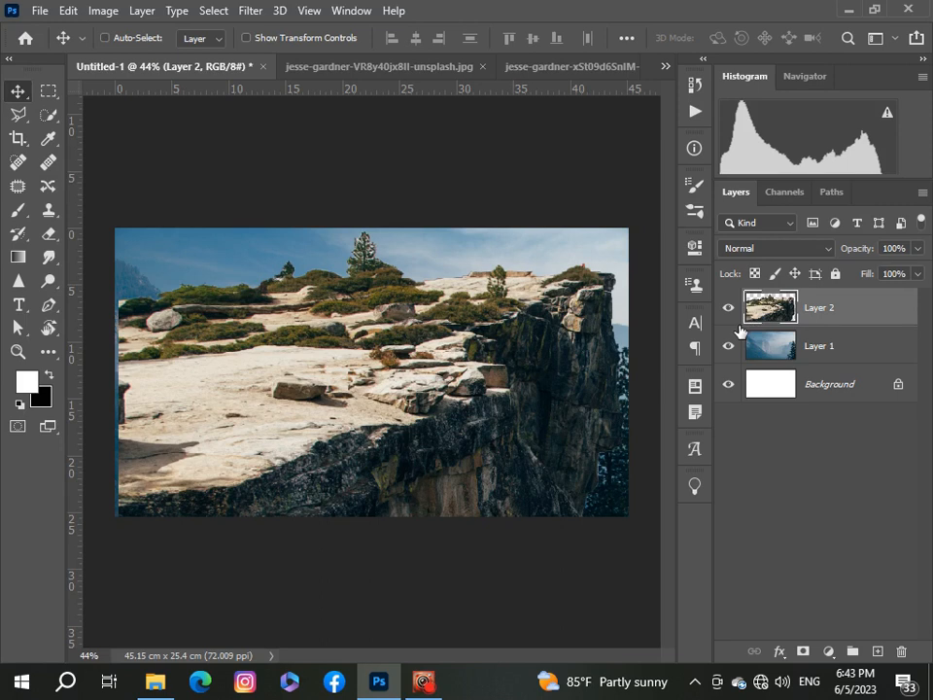
# Step: Scale the cliff layer to about 35% and move it to the canvas's lower-left corner
pyautogui.hotkey('ctrl', 't')
pyautogui.scroll(-4, 554, 371)
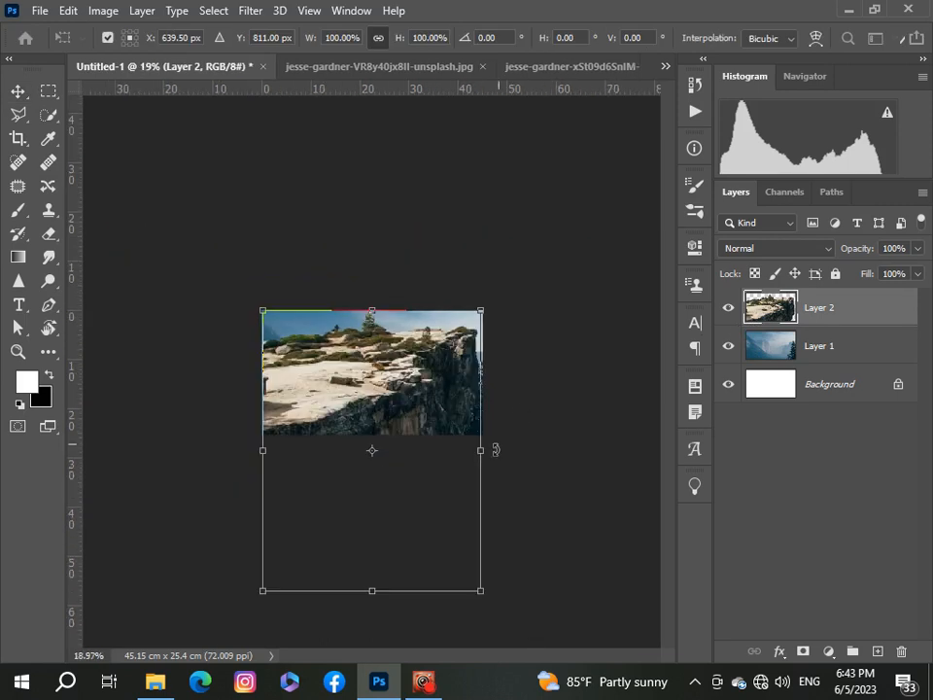
pyautogui.moveTo(480, 594); pyautogui.dragTo(339, 408)
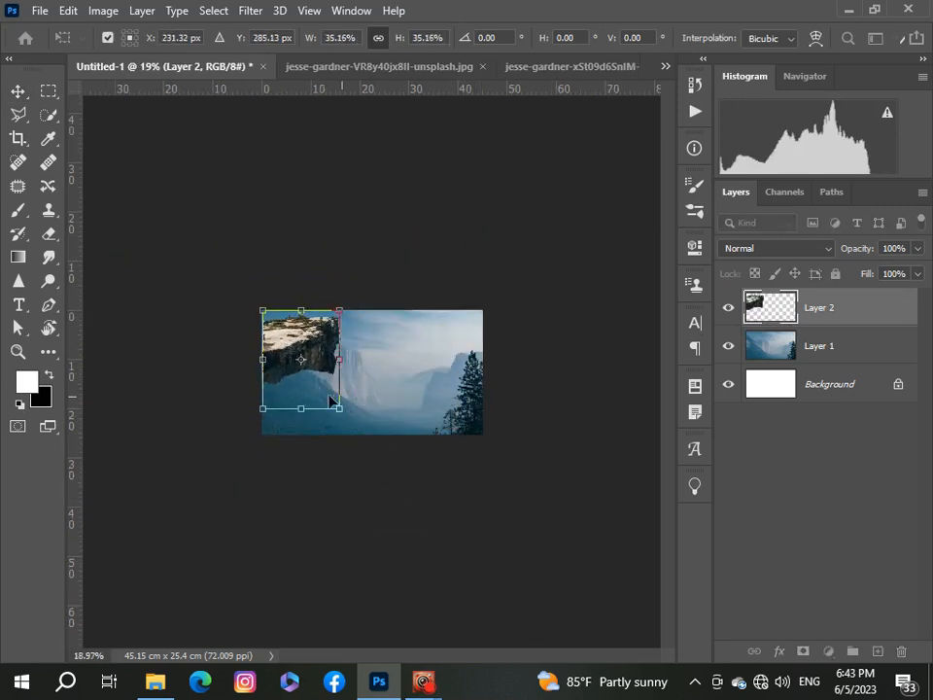
pyautogui.moveTo(290, 380); pyautogui.dragTo(288, 431)
pyautogui.scroll(4, 288, 432)
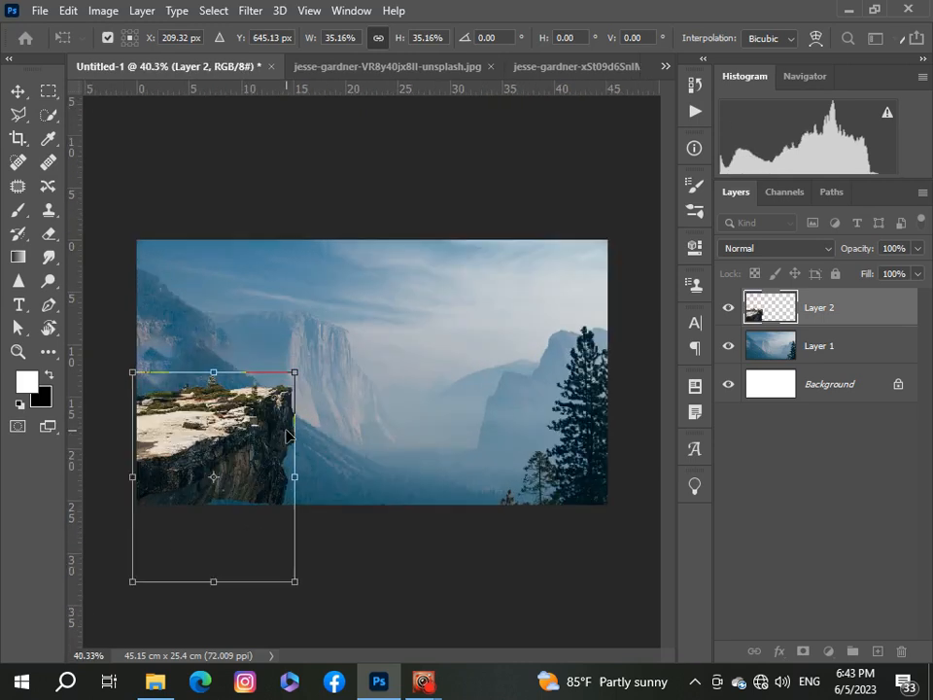
pyautogui.moveTo(236, 469); pyautogui.dragTo(245, 484)
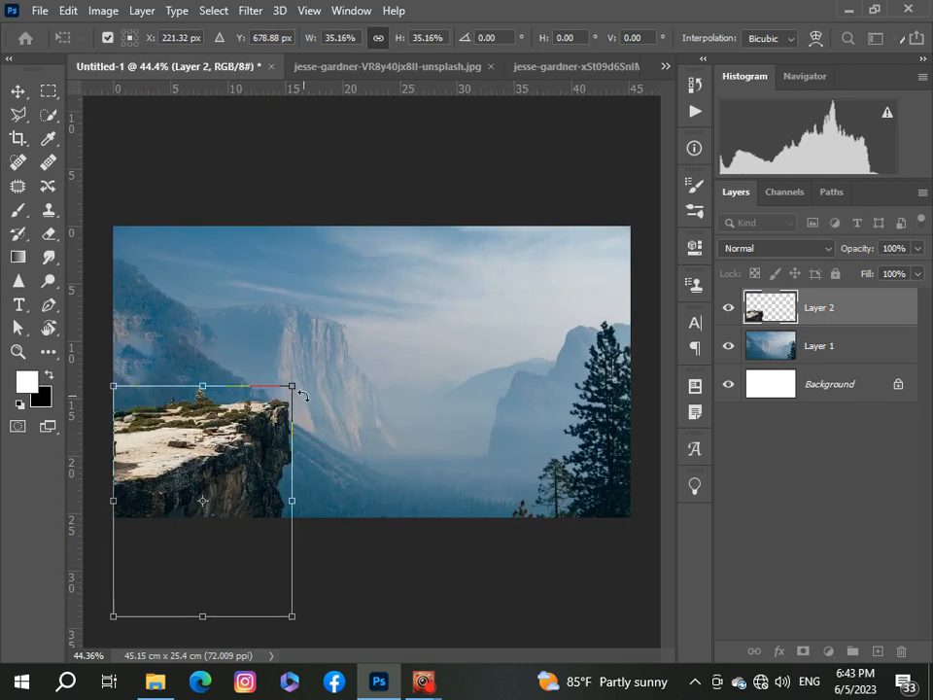
# Step: Rotate the cliff about 5.7 degrees and switch the transform to Warp mode
pyautogui.moveTo(329, 388); pyautogui.dragTo(337, 404)
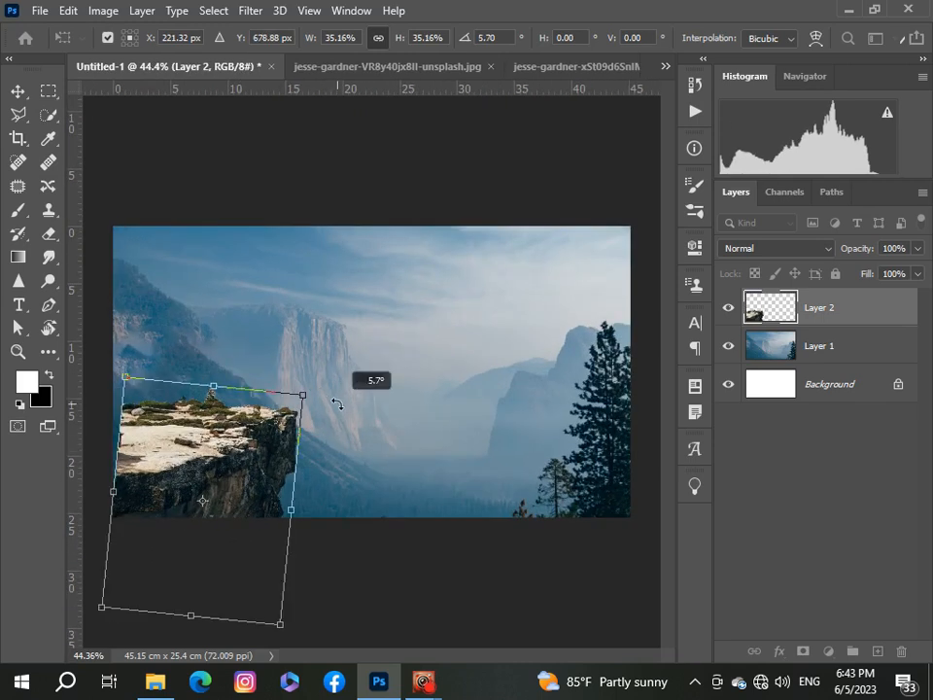
pyautogui.rightClick(227, 437)
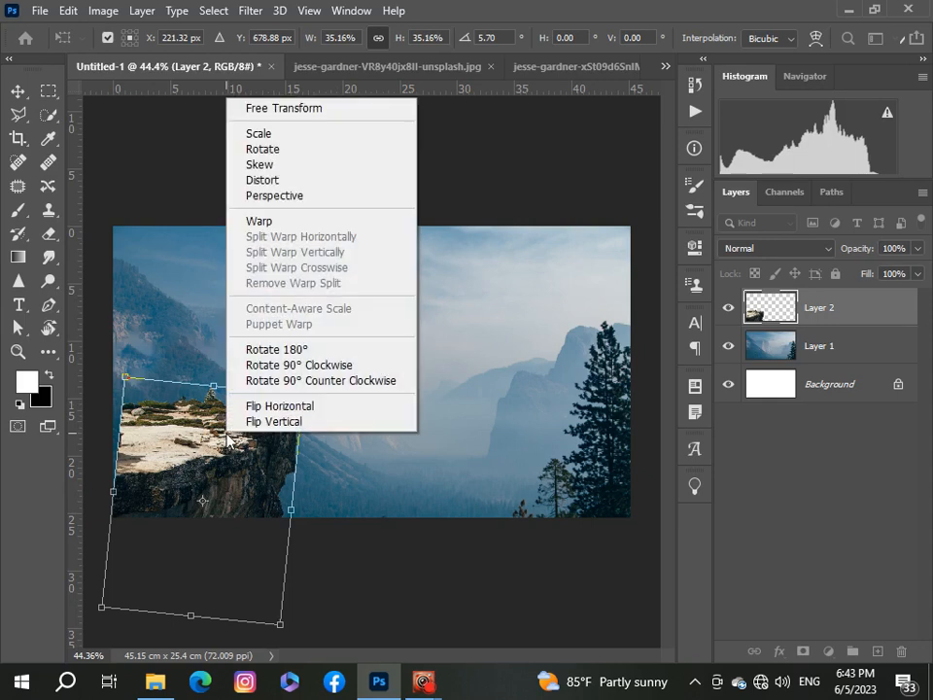
pyautogui.click(285, 219)
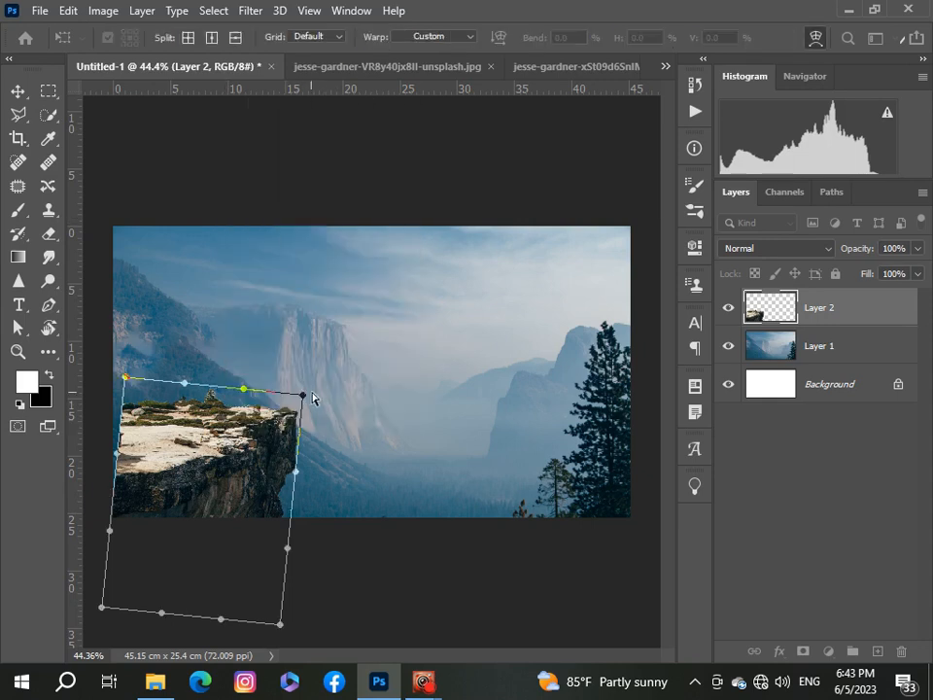
# Step: Warp the cliff by pulling its top-right corner far outward and nudging the left and bottom handles to form an overhang
pyautogui.moveTo(303, 395); pyautogui.dragTo(399, 394)
pyautogui.moveTo(118, 450); pyautogui.dragTo(87, 429)
pyautogui.moveTo(260, 503); pyautogui.dragTo(279, 510)
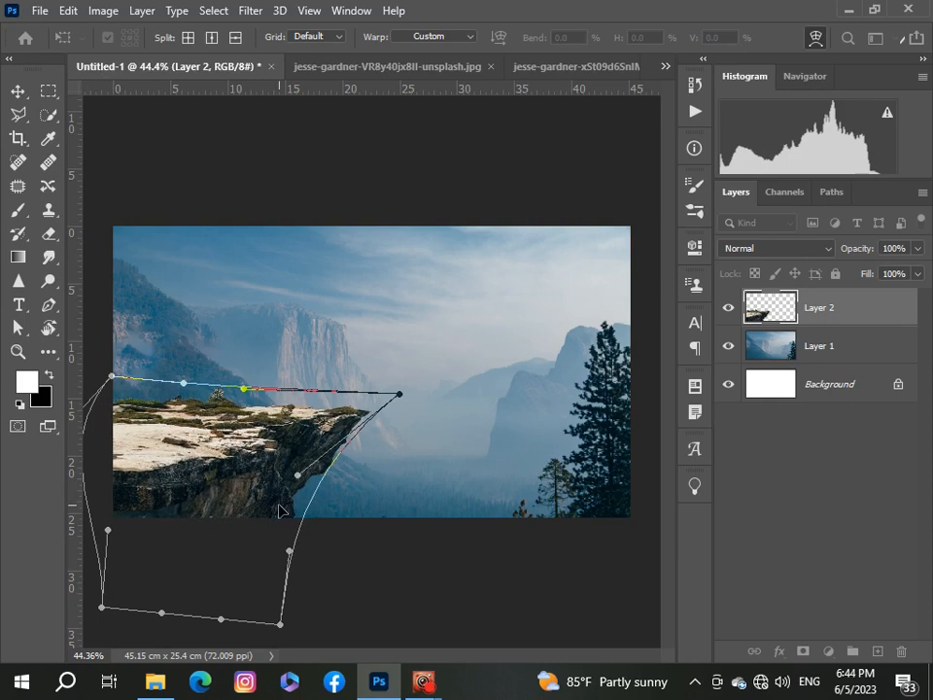
# Step: Try reshaping the warp's lower-left and left-edge handles, then undo both changes
pyautogui.moveTo(190, 506); pyautogui.dragTo(177, 501)
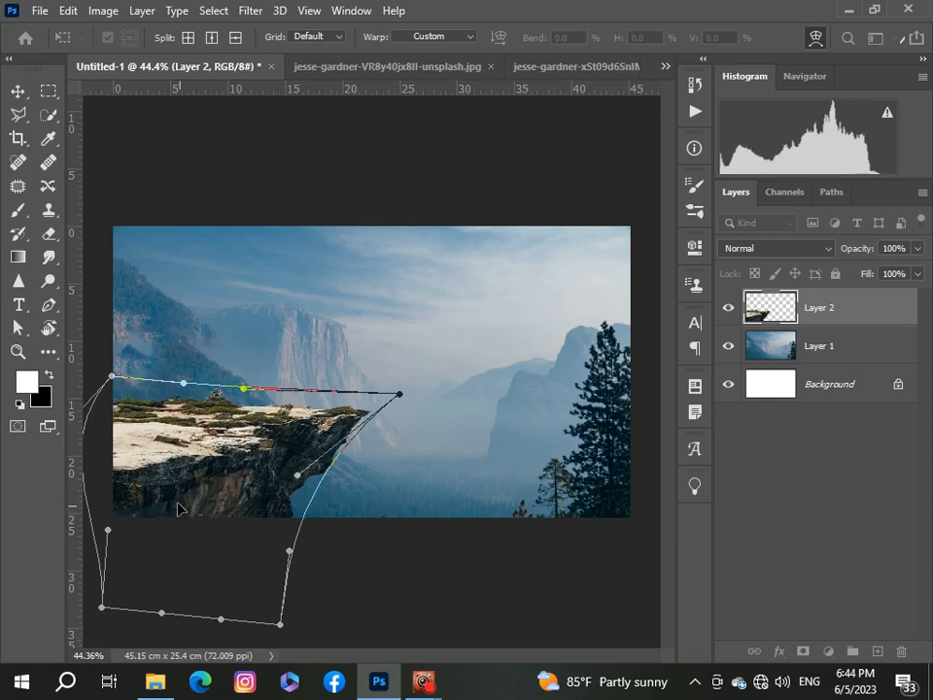
pyautogui.moveTo(158, 405); pyautogui.dragTo(133, 421)
pyautogui.hotkey('ctrl', 'z')
pyautogui.hotkey('ctrl', 'z')
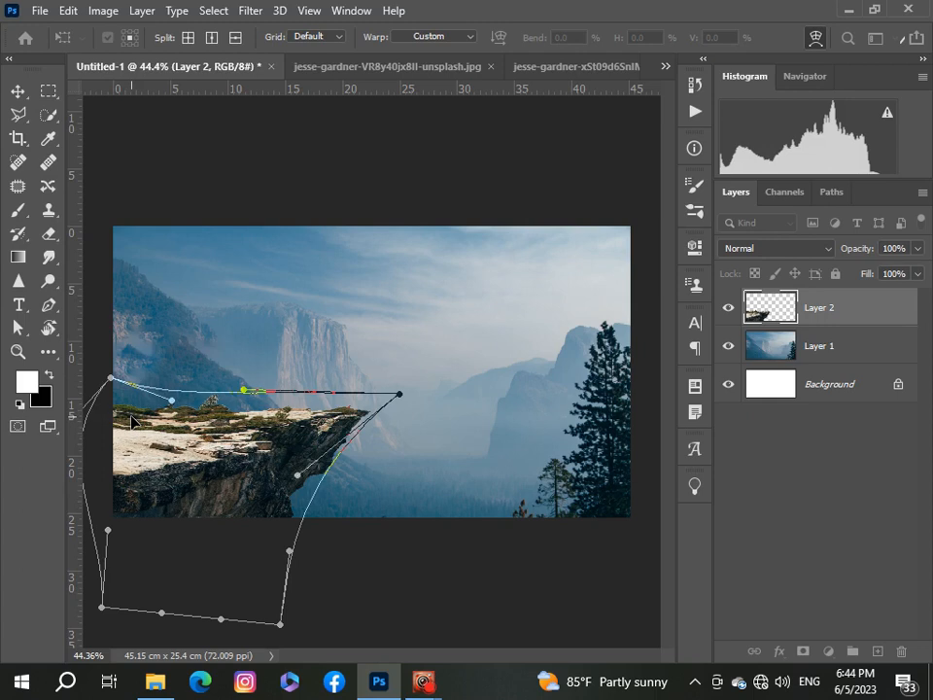
# Step: Refine the warp by pulling the cliff's left edge outward and stretching its tip, then commit the transform
pyautogui.hotkey('ctrl', '+')
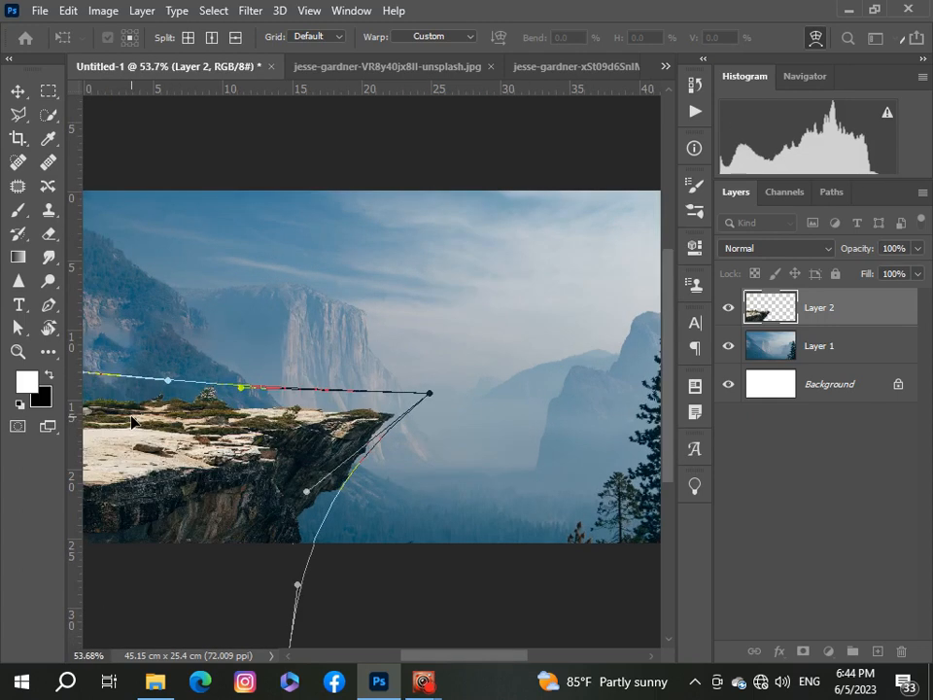
pyautogui.moveTo(428, 657); pyautogui.dragTo(410, 669)
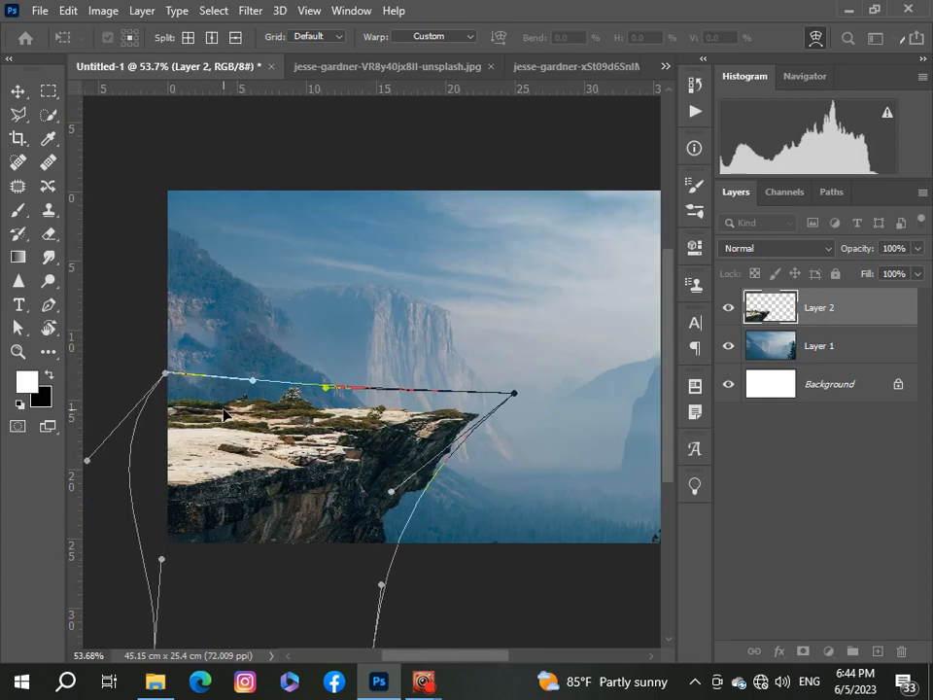
pyautogui.moveTo(223, 413); pyautogui.dragTo(166, 419)
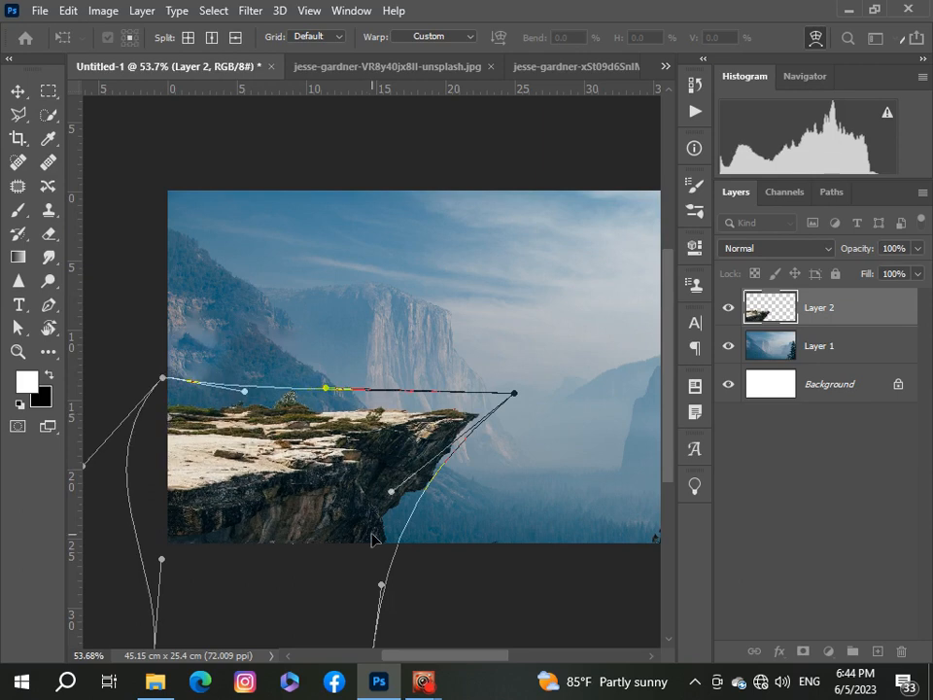
pyautogui.moveTo(359, 539); pyautogui.dragTo(364, 545)
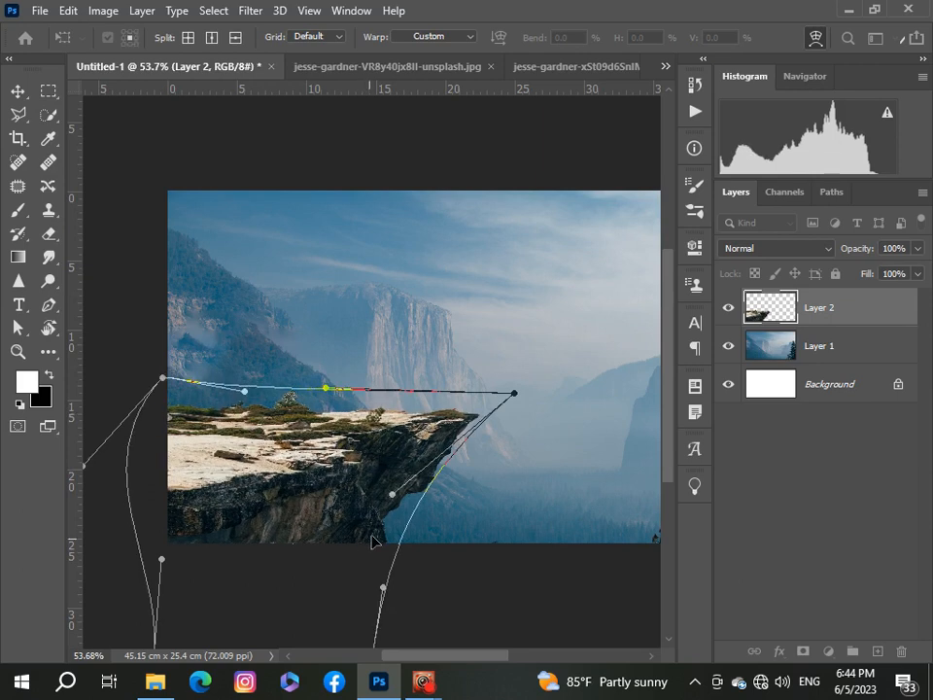
pyautogui.moveTo(515, 394); pyautogui.dragTo(524, 393)
pyautogui.click(770, 490)
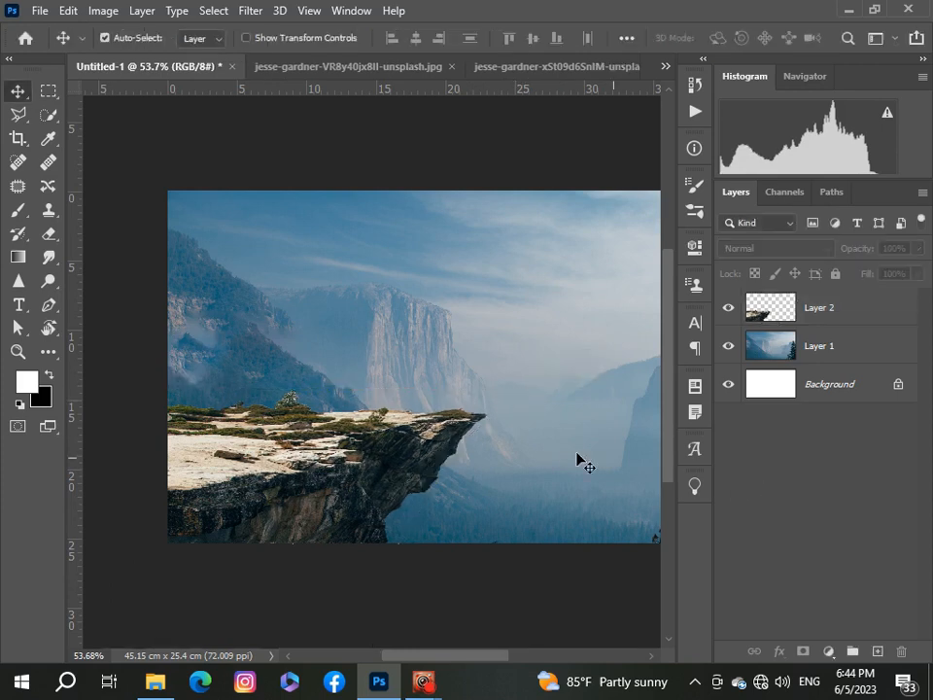
# Step: Add a Color Balance adjustment clipped to Layer 1 with midtones Cyan-Red -14 and Magenta-Green -1
pyautogui.scroll(-5, 575, 452)
pyautogui.scroll(3, 321, 434)
pyautogui.scroll(-1, 321, 438)
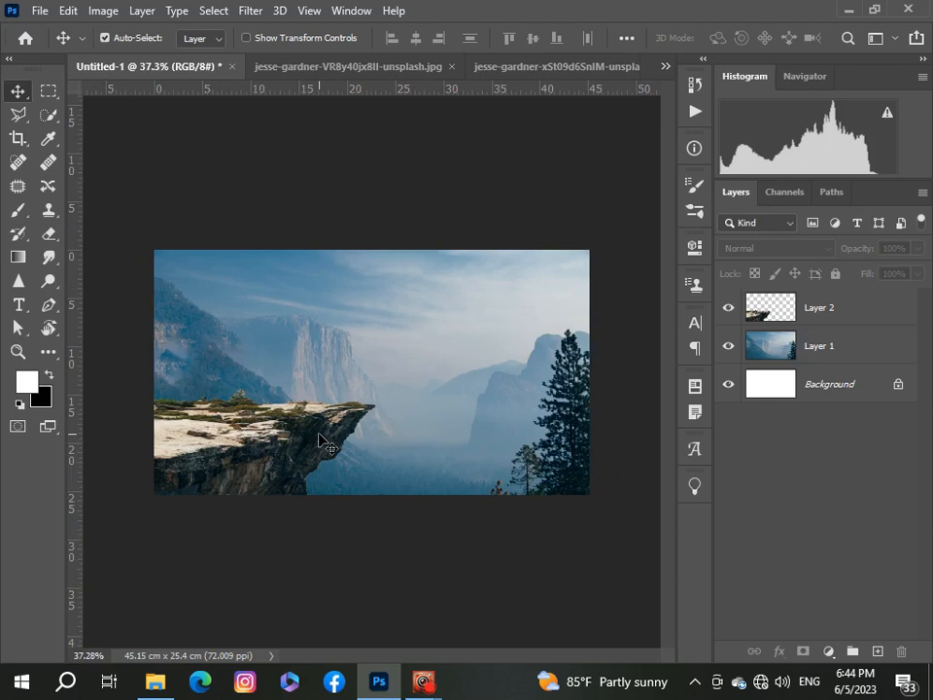
pyautogui.click(848, 354)
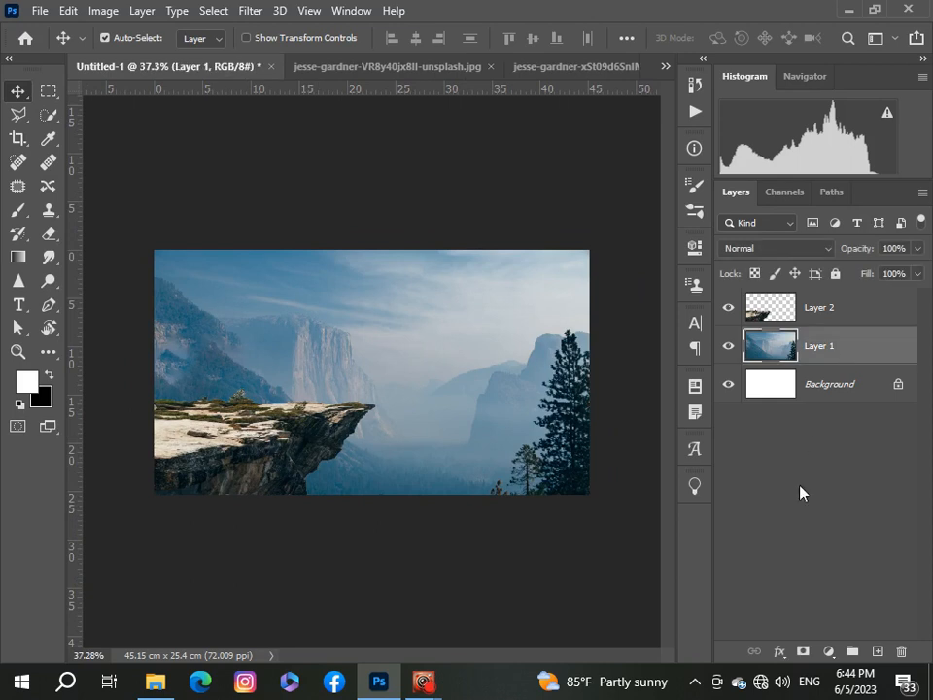
pyautogui.click(830, 652)
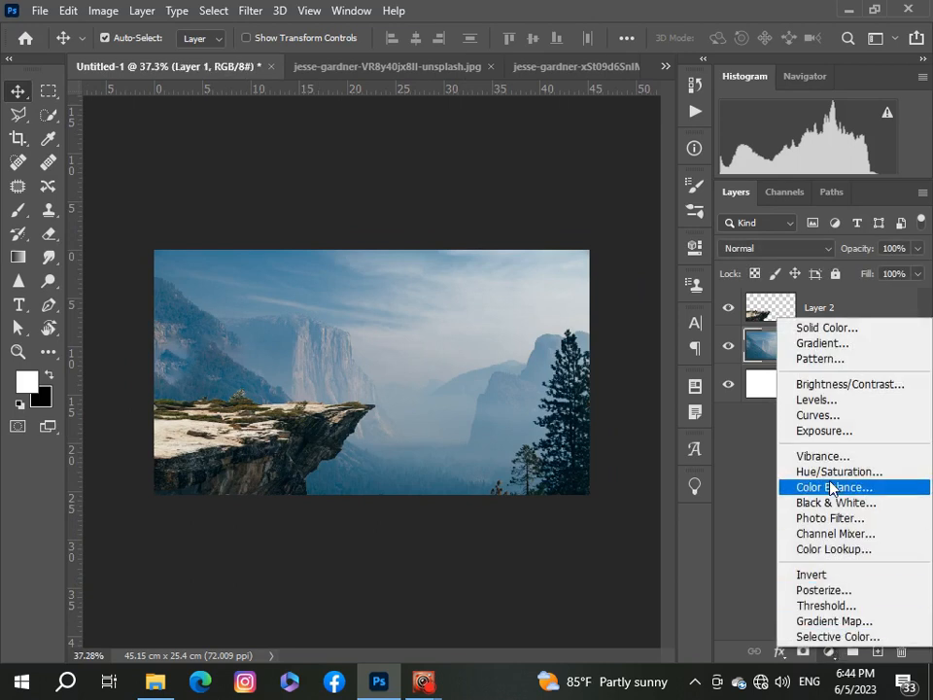
pyautogui.click(832, 488)
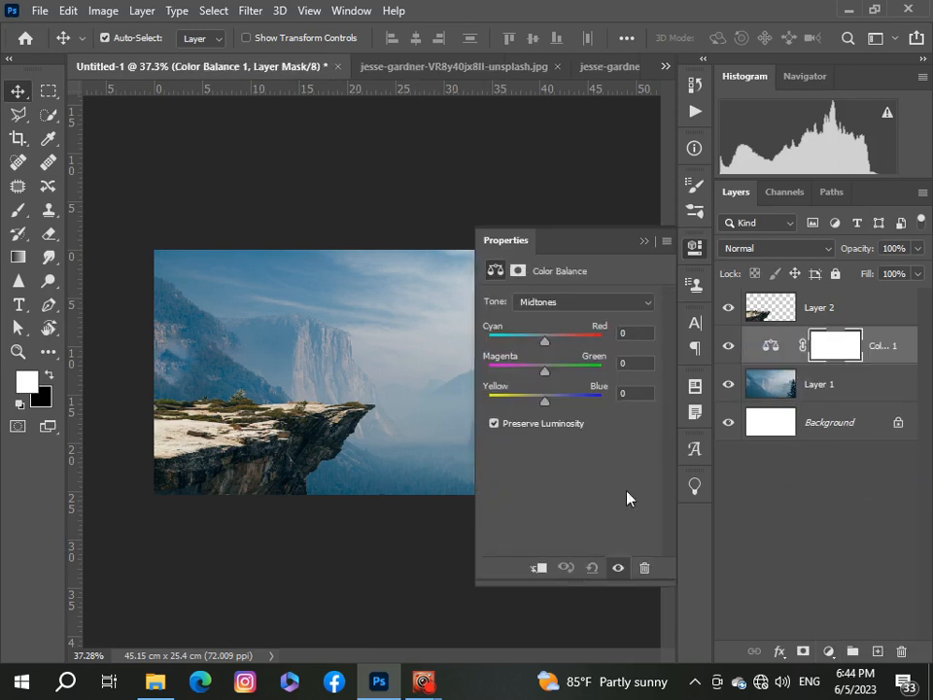
pyautogui.click(538, 567)
pyautogui.moveTo(545, 347); pyautogui.dragTo(545, 384)
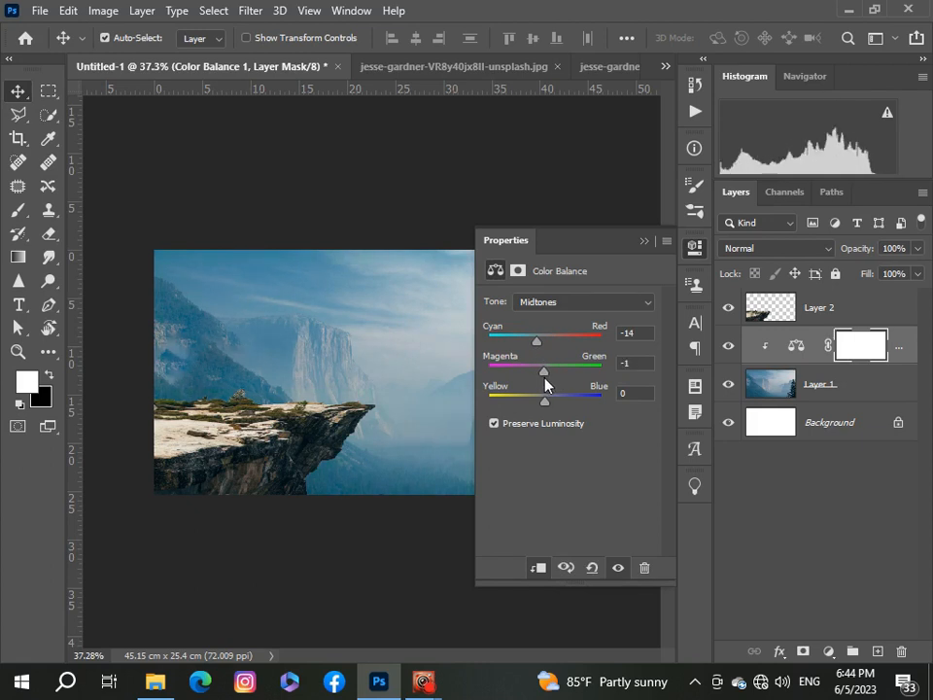
pyautogui.click(644, 241)
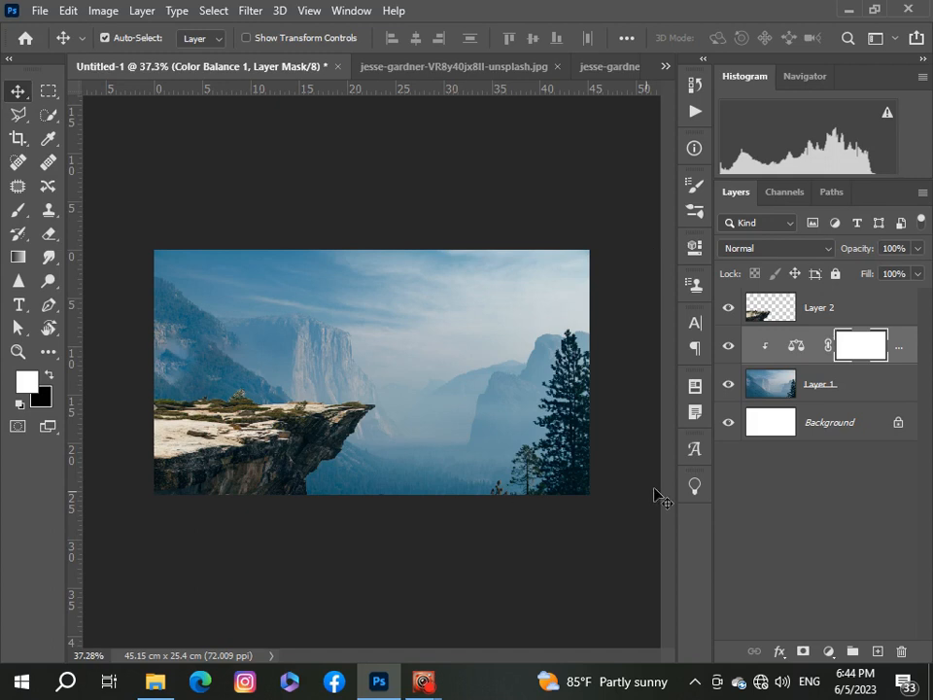
# Step: Add a Color Balance adjustment clipped to the cliff layer with midtones -27, -6 and +12
pyautogui.click(782, 313)
pyautogui.click(829, 651)
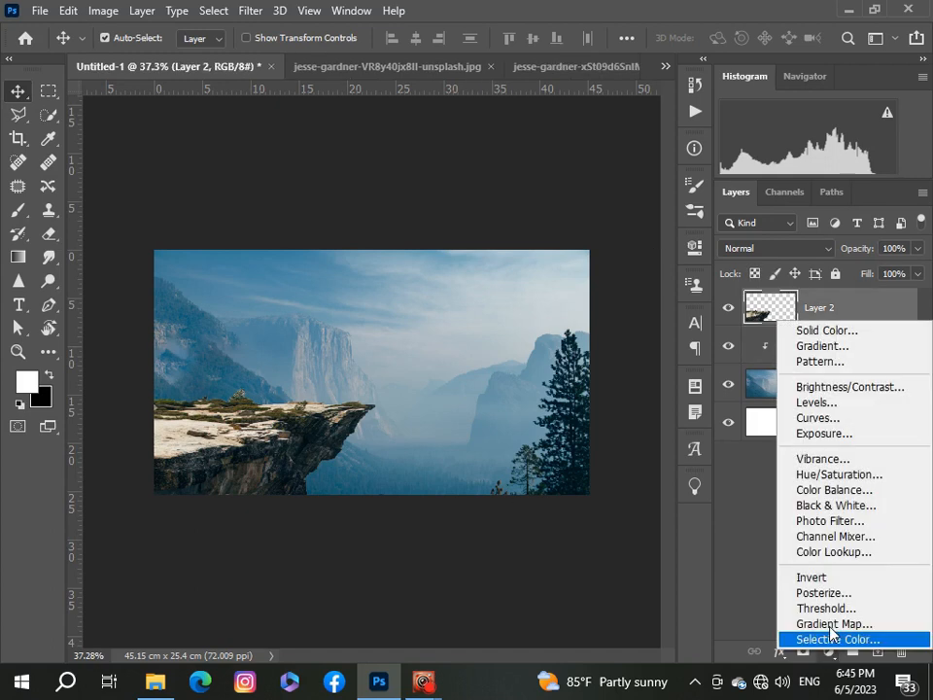
pyautogui.click(817, 491)
pyautogui.click(539, 568)
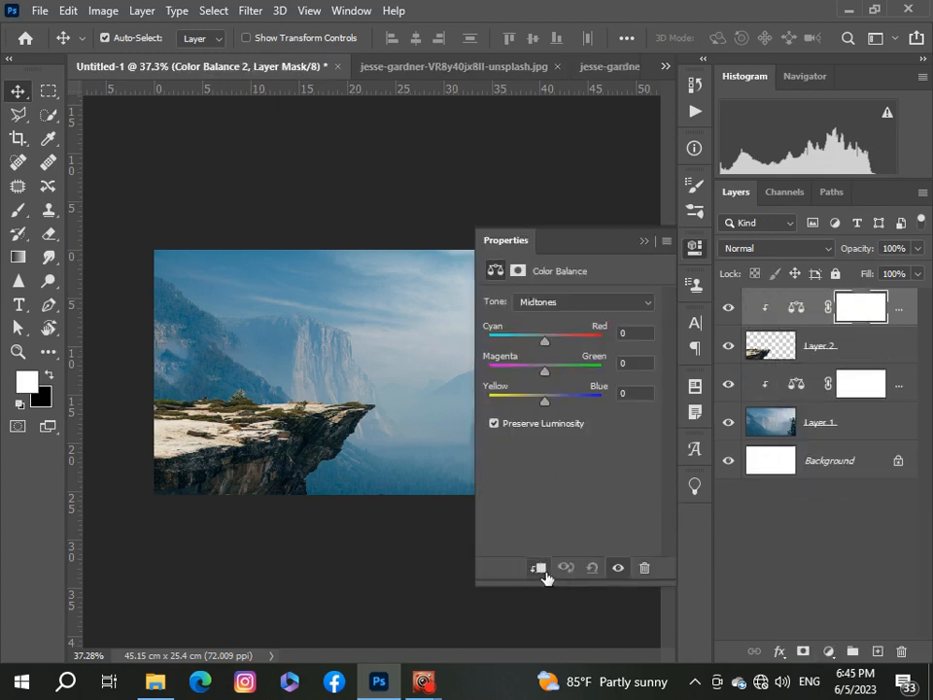
pyautogui.moveTo(541, 346); pyautogui.dragTo(552, 403)
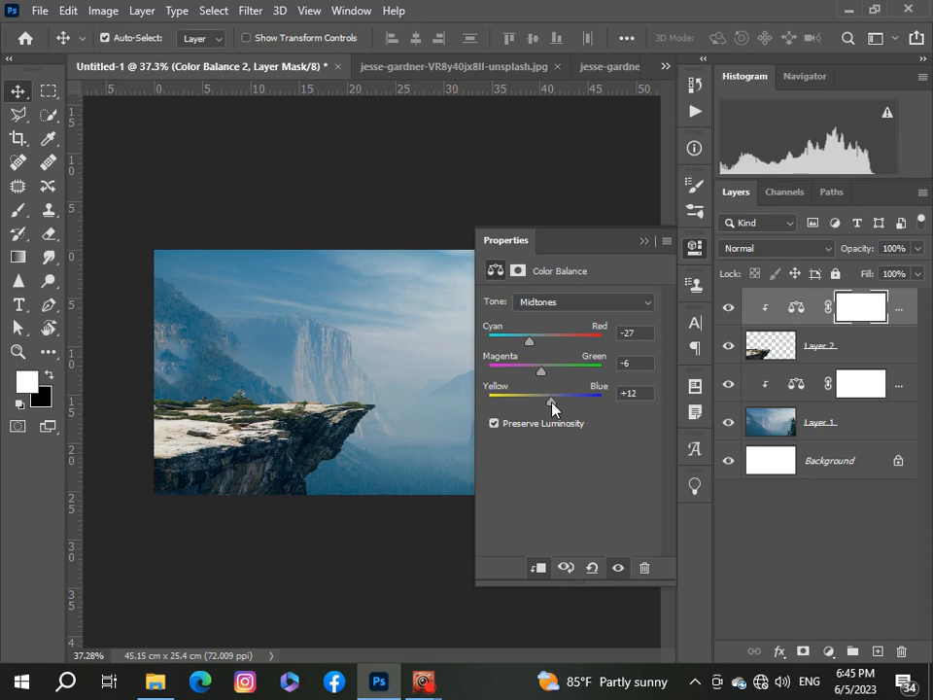
pyautogui.click(643, 241)
# Step: Add a Levels adjustment clipped to the cliff layer with input levels 15, 1.05 and 250
pyautogui.click(828, 652)
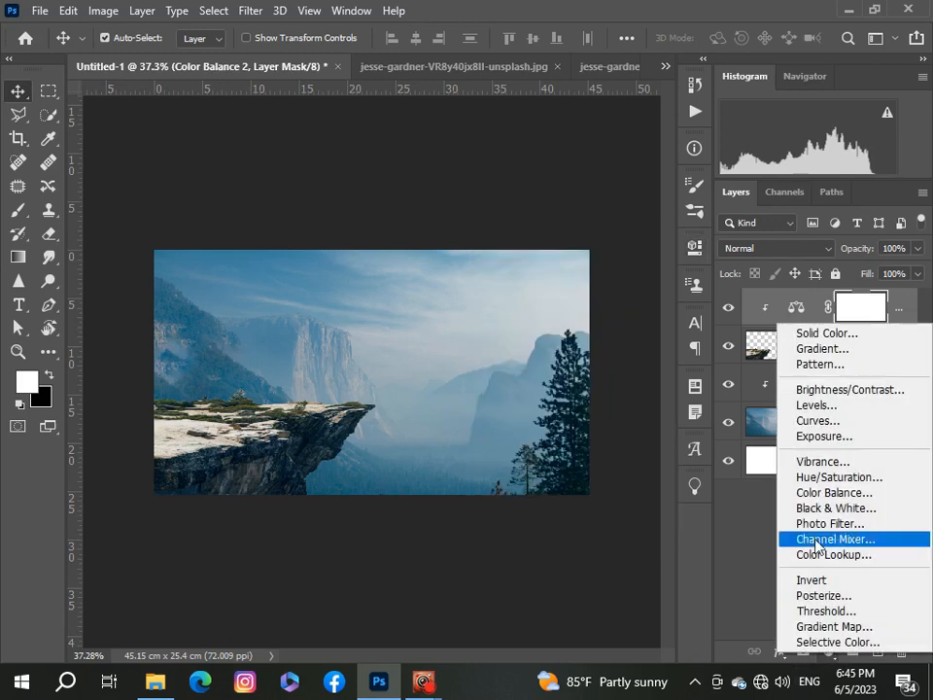
pyautogui.click(819, 405)
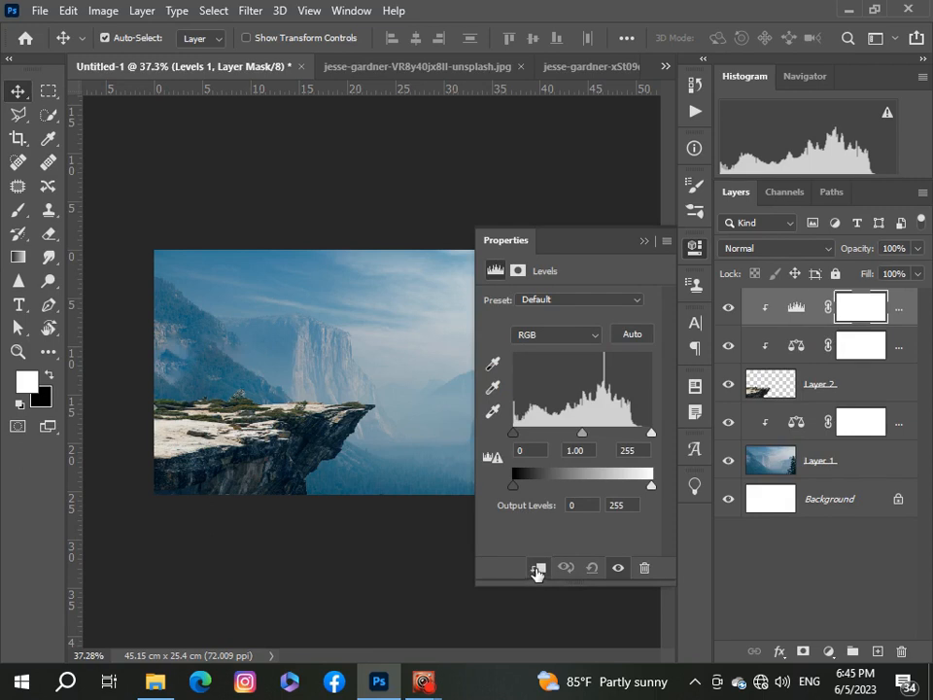
pyautogui.moveTo(519, 435); pyautogui.dragTo(526, 435)
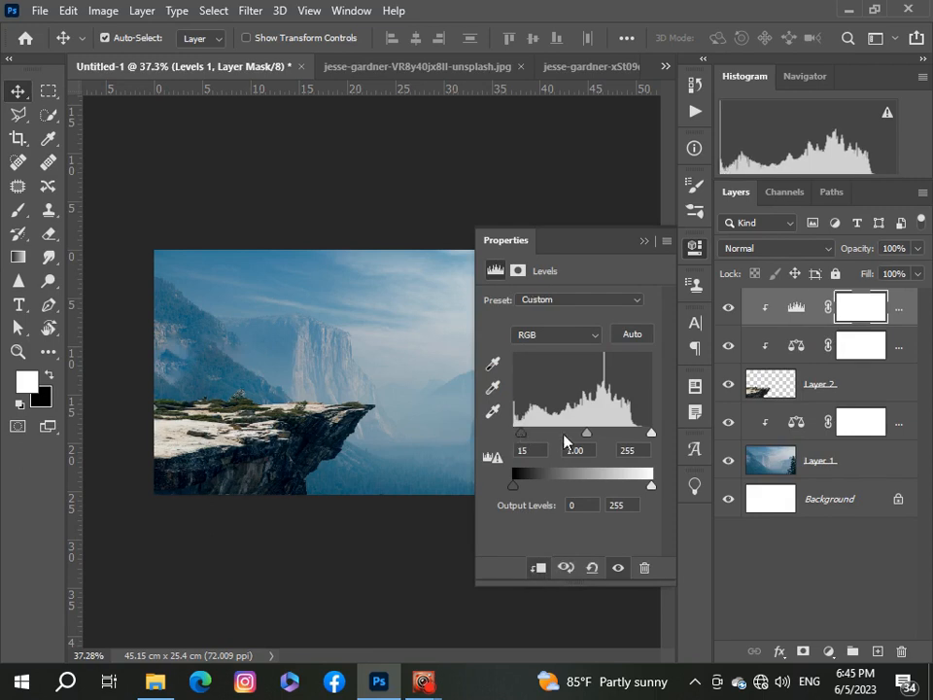
pyautogui.moveTo(586, 442)
pyautogui.mouseDown()
pyautogui.moveTo(577, 438)
pyautogui.moveTo(586, 447)
pyautogui.mouseUp()
pyautogui.moveTo(649, 434)
pyautogui.mouseDown()
pyautogui.moveTo(636, 437)
pyautogui.moveTo(651, 444)
pyautogui.mouseUp()
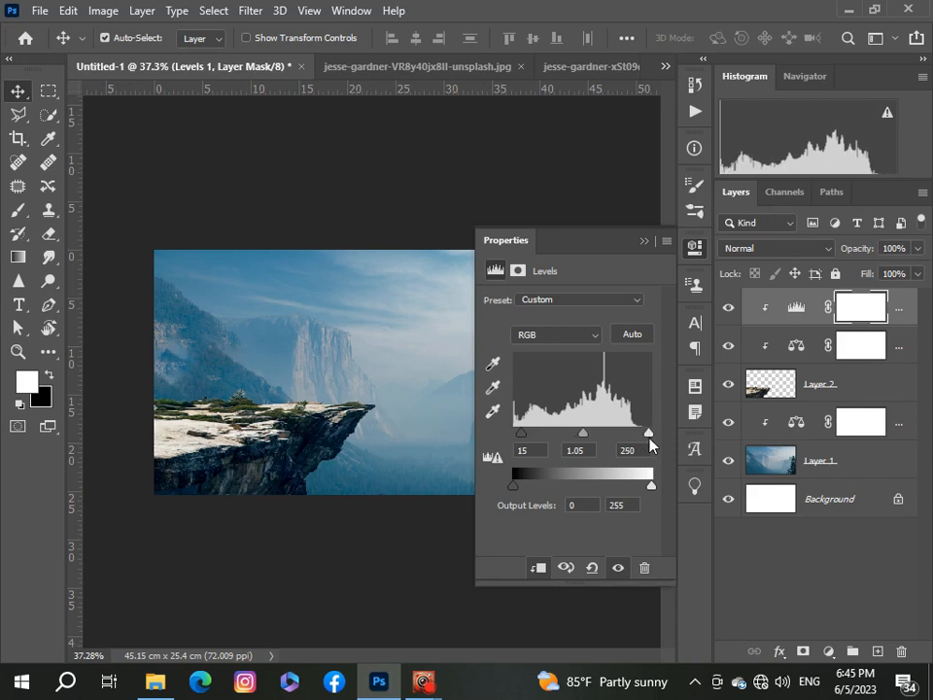
pyautogui.click(643, 243)
# Step: Add a Hue/Saturation adjustment clipped to the cliff layer with Hue +2, Saturation +18 and Lightness -3
pyautogui.scroll(2, 404, 398)
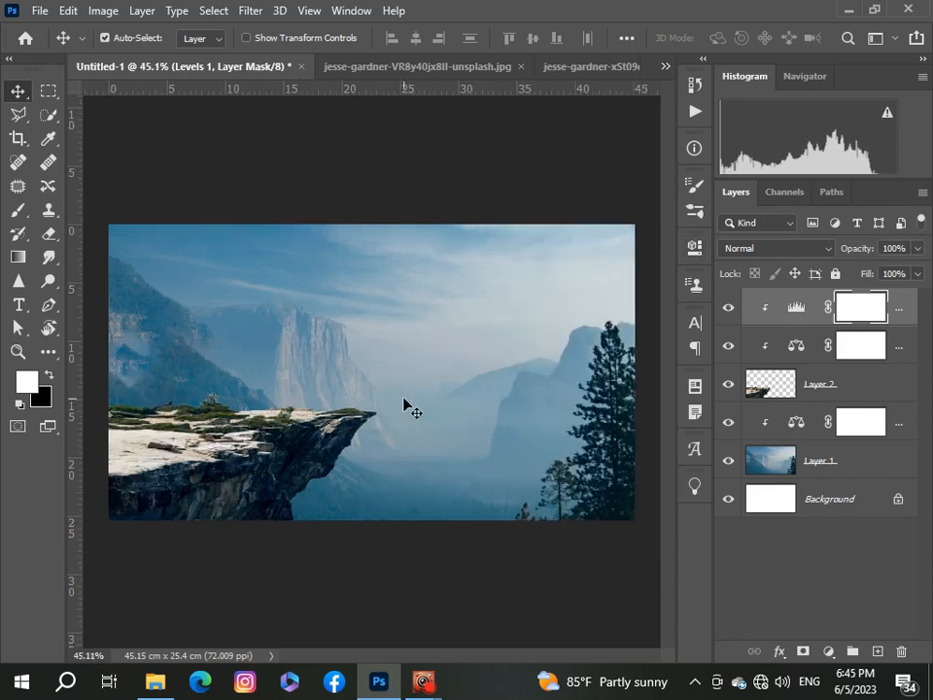
pyautogui.scroll(-1, 404, 399)
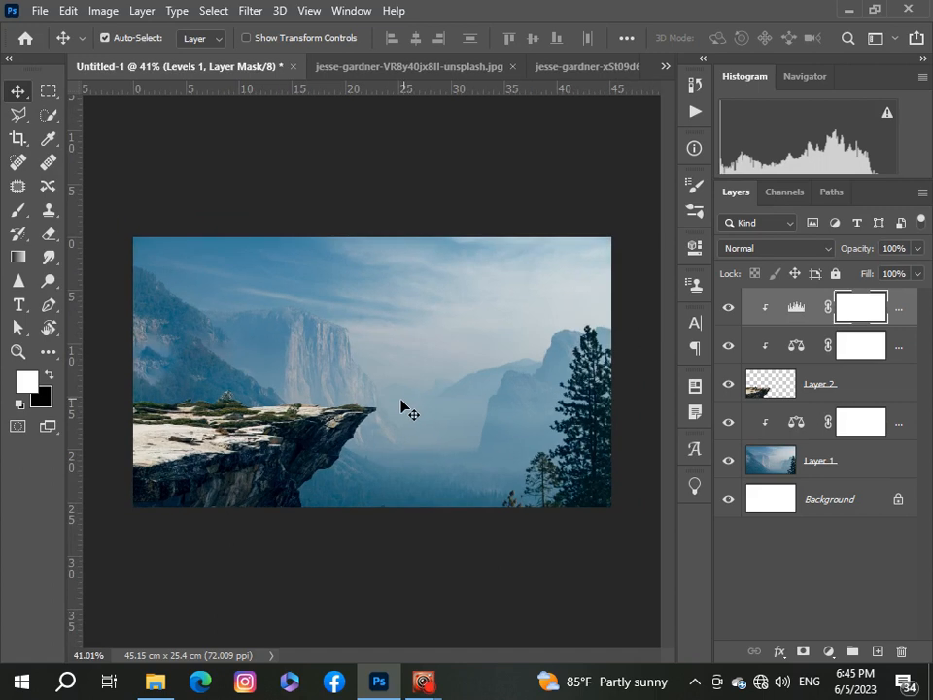
pyautogui.scroll(2, 403, 403)
pyautogui.scroll(-3, 349, 399)
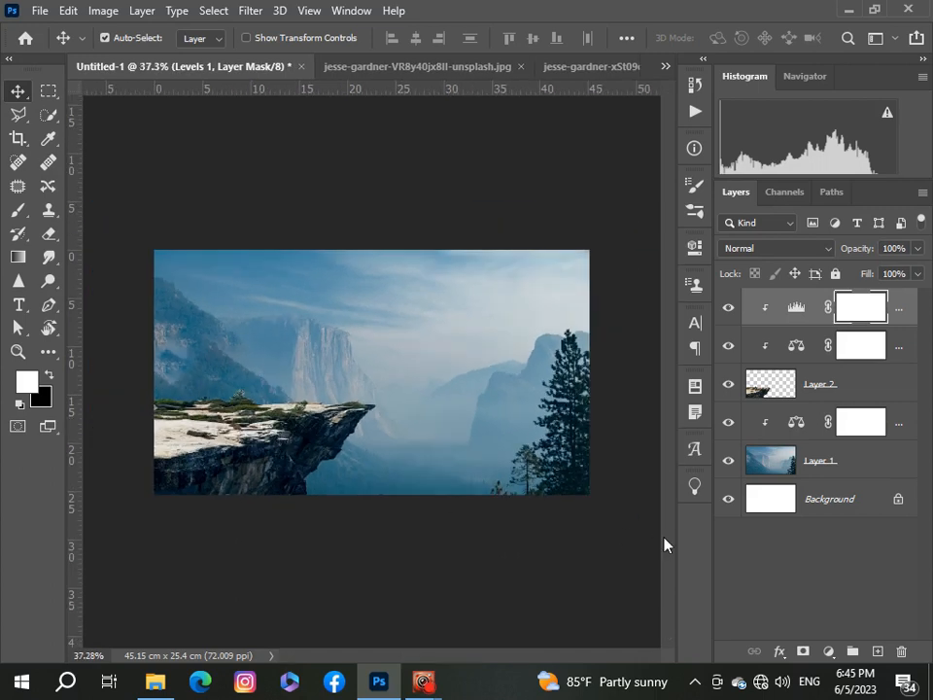
pyautogui.click(828, 652)
pyautogui.click(834, 479)
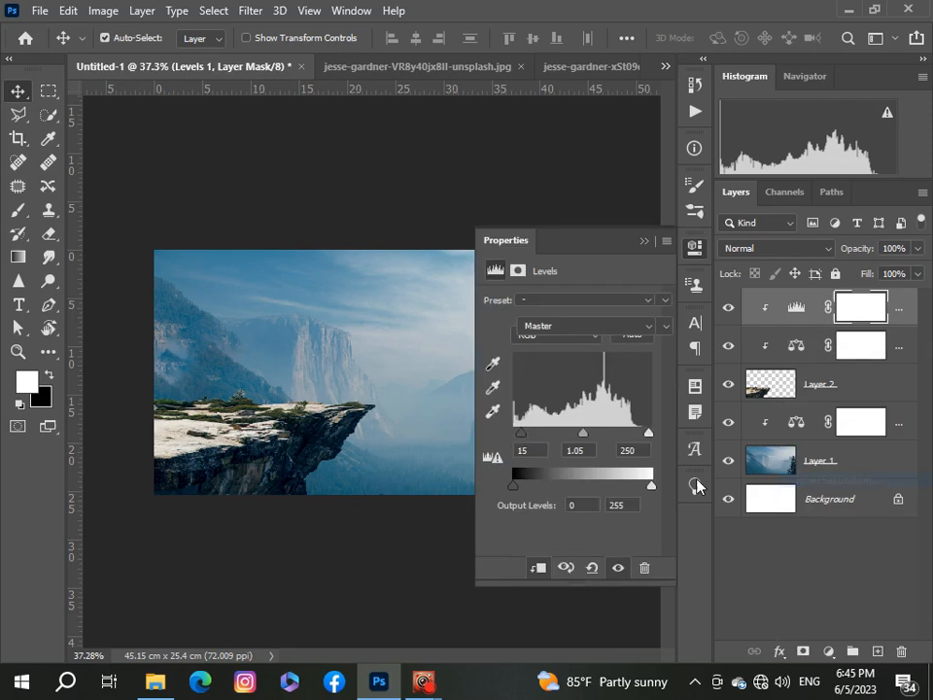
pyautogui.click(539, 567)
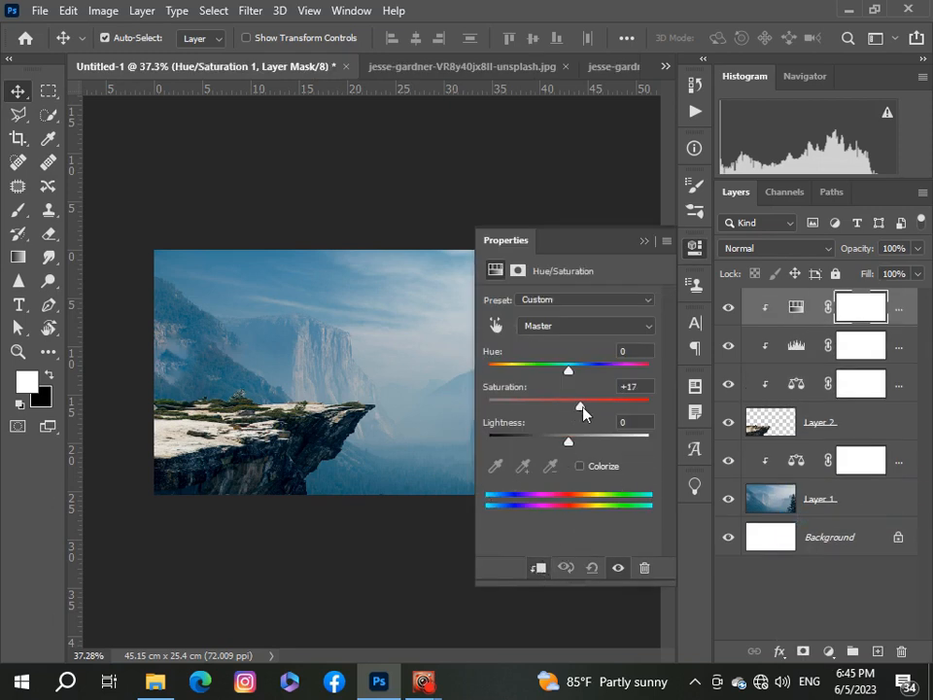
pyautogui.moveTo(604, 408); pyautogui.dragTo(572, 383)
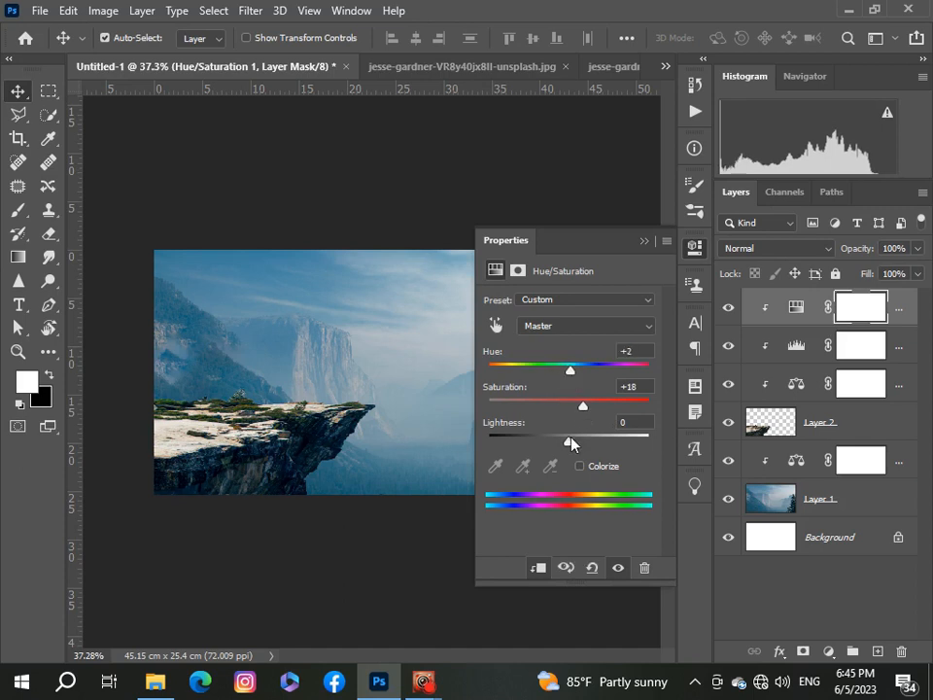
pyautogui.moveTo(570, 439); pyautogui.dragTo(566, 442)
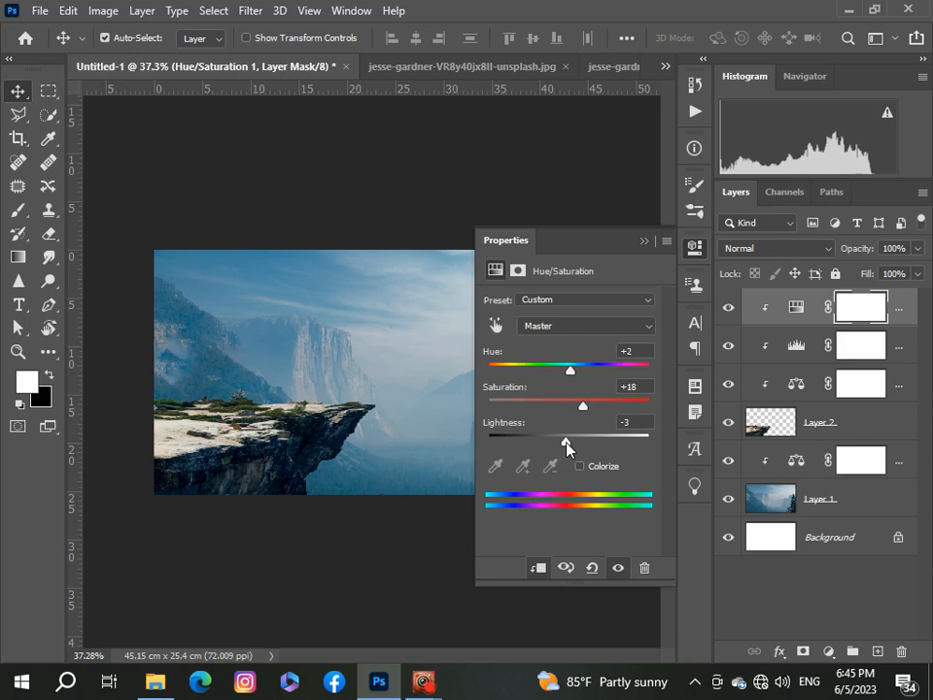
pyautogui.click(644, 241)
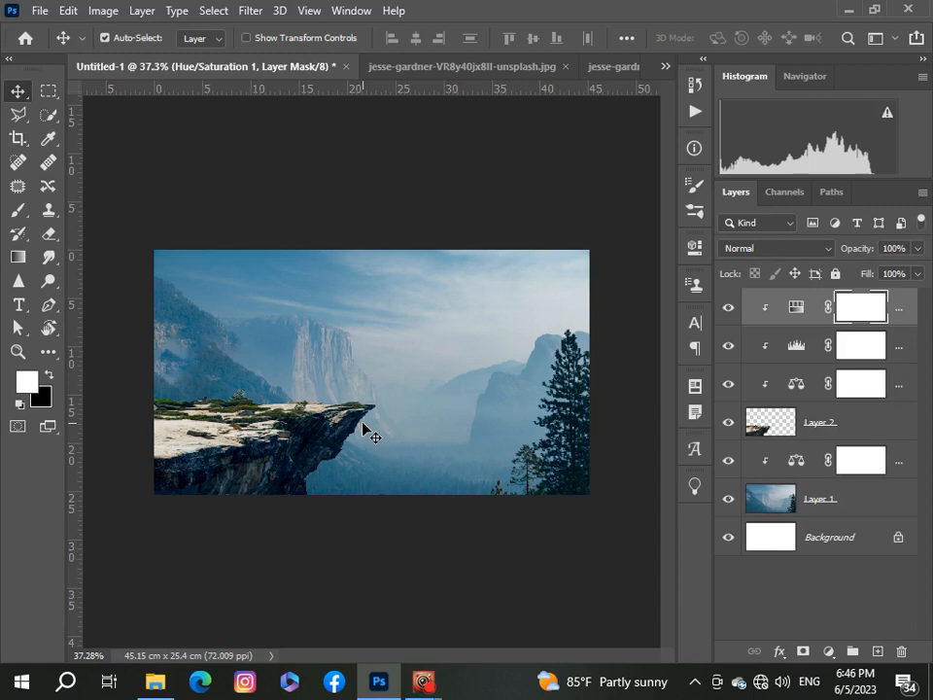
# Step: Group the valley, cliff and all their adjustment layers together into one layer group
pyautogui.keyDown('shift'); pyautogui.click(908, 352); pyautogui.keyUp('shift')
pyautogui.keyDown('shift'); pyautogui.click(904, 390); pyautogui.keyUp('shift')
pyautogui.keyDown('shift'); pyautogui.click(900, 420); pyautogui.keyUp('shift')
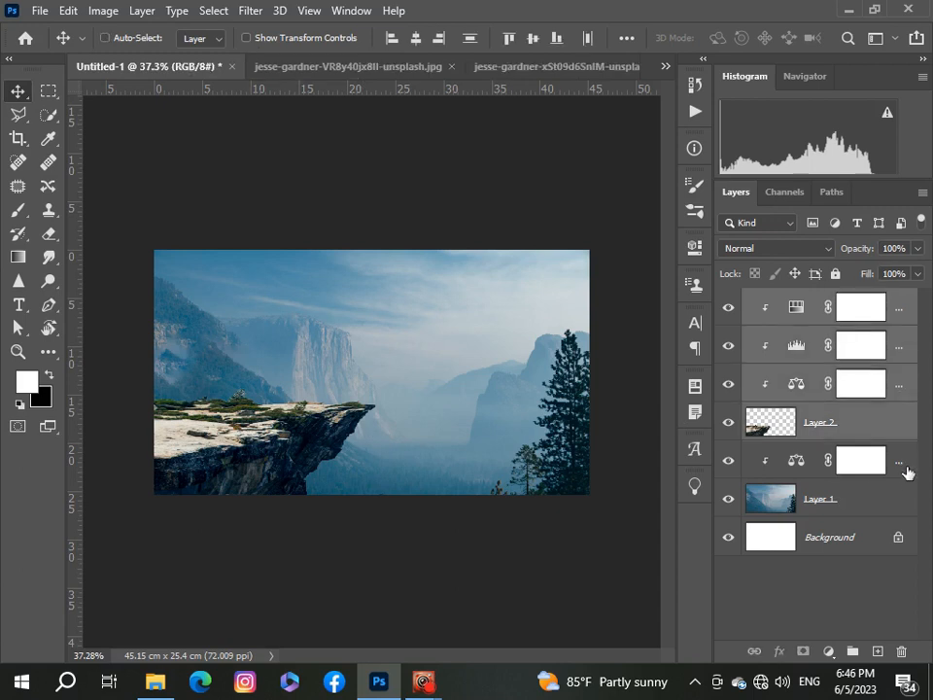
pyautogui.keyDown('shift'); pyautogui.click(906, 465); pyautogui.keyUp('shift')
pyautogui.keyDown('shift'); pyautogui.click(901, 502); pyautogui.keyUp('shift')
pyautogui.hotkey('ctrl', 'g')
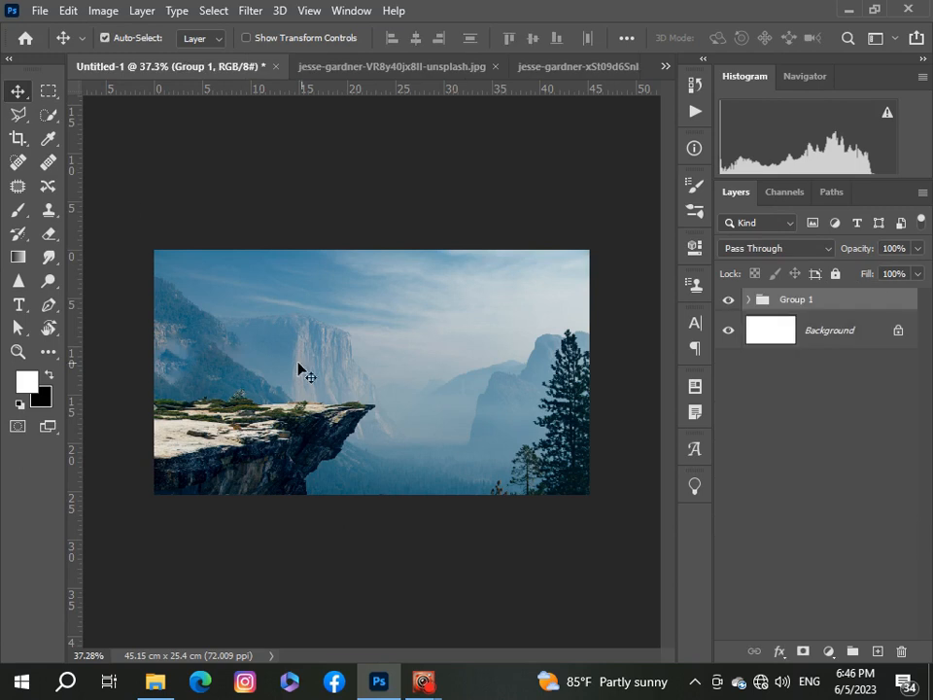
# Step: Bring the tower from island_grama_10_by_coolzero2a_dblcvu6.png into the composition as a new layer
pyautogui.click(666, 66)
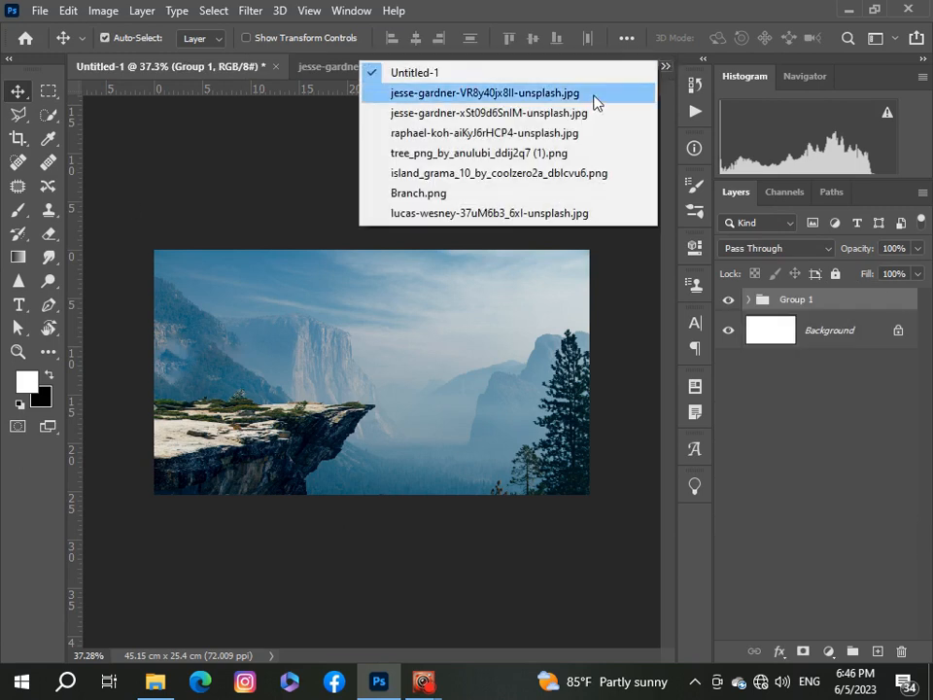
pyautogui.click(566, 134)
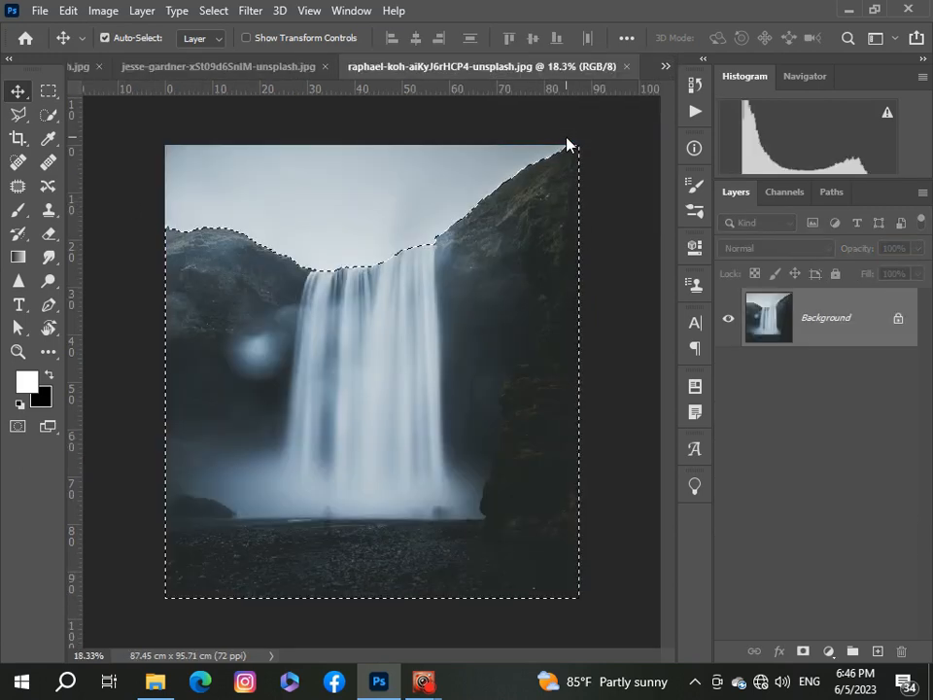
pyautogui.click(665, 68)
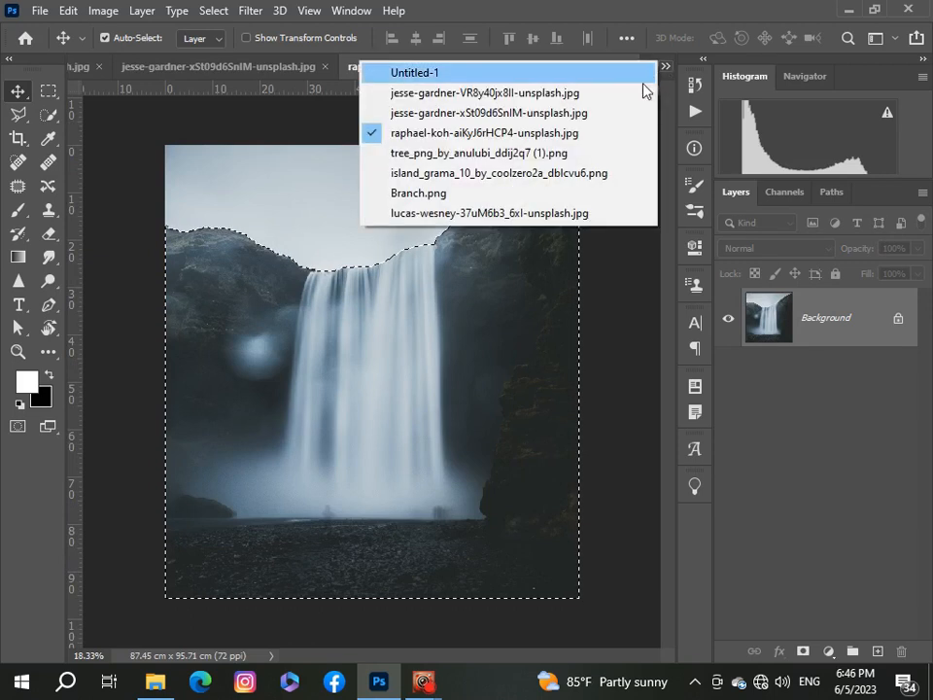
pyautogui.click(574, 175)
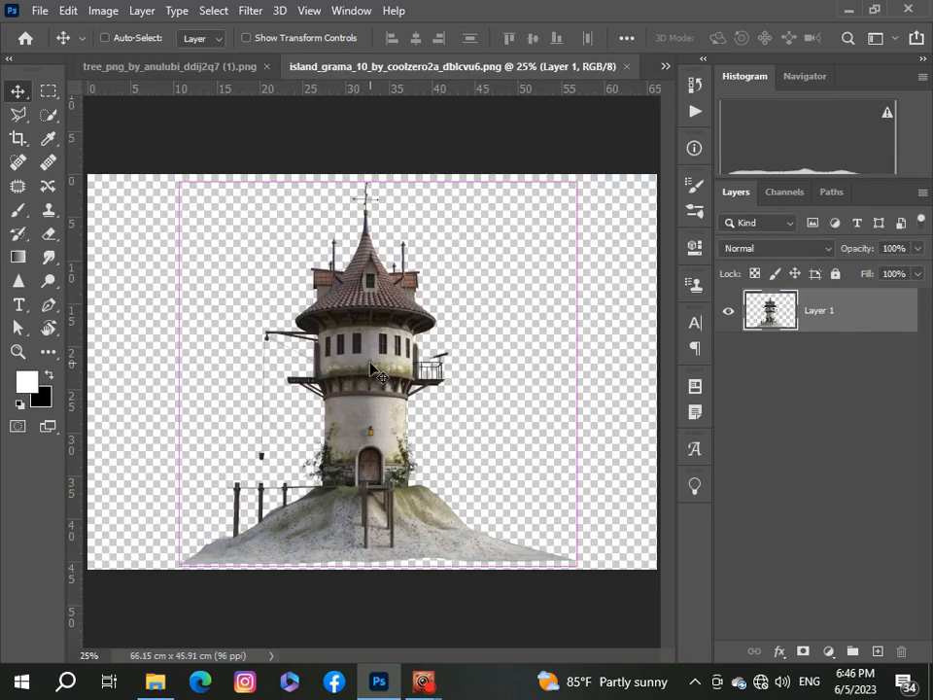
pyautogui.click(665, 66)
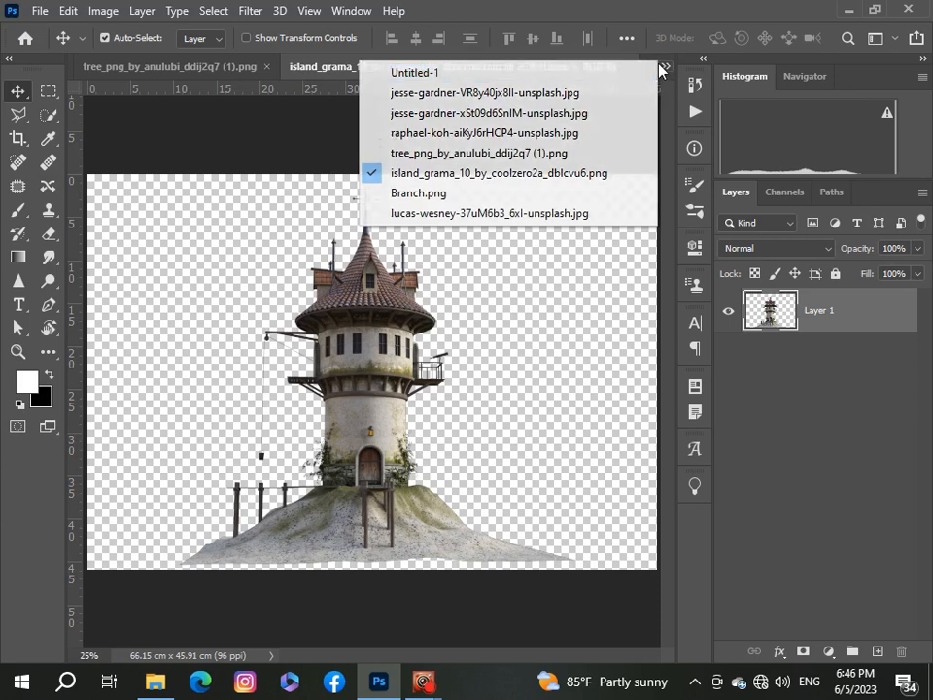
pyautogui.click(636, 71)
pyautogui.press('ctrl')
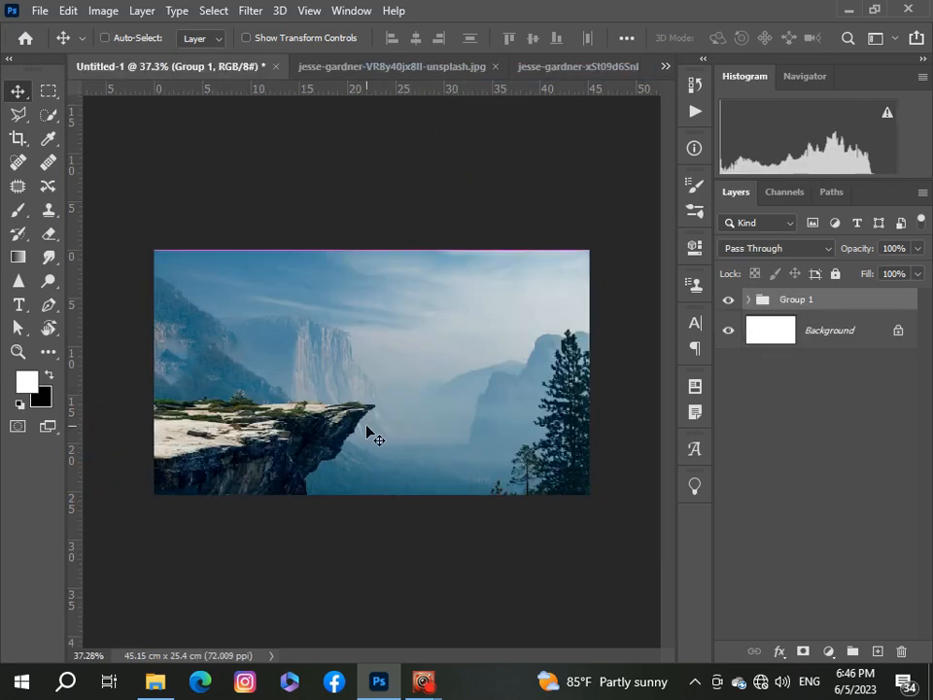
pyautogui.moveTo(372, 438); pyautogui.dragTo(372, 438)
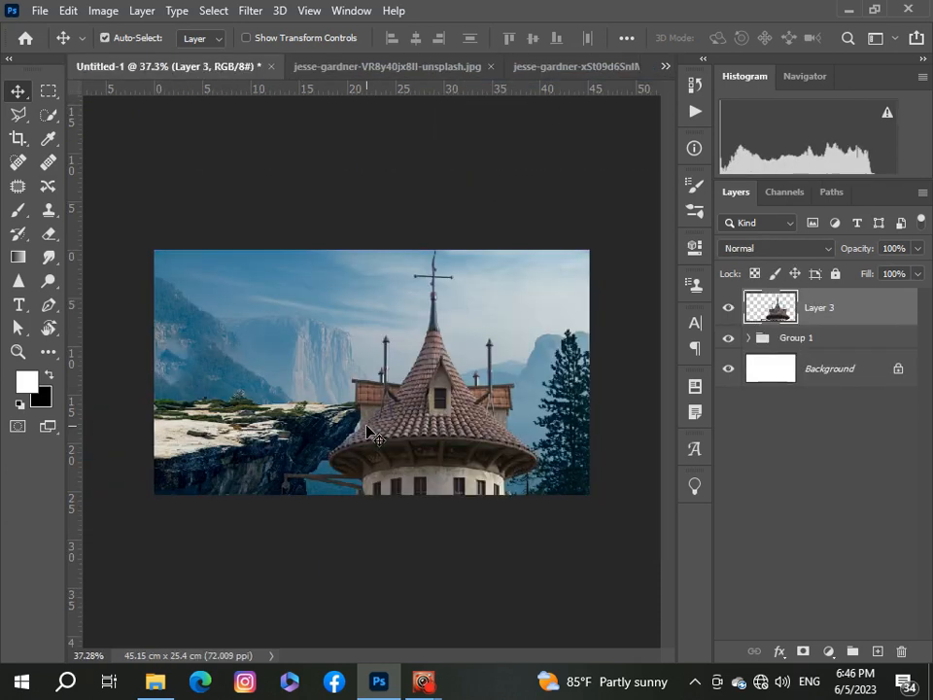
# Step: Move the tower layer inside the group, directly below the cliff layer Layer 2
pyautogui.moveTo(866, 307)
pyautogui.mouseDown()
pyautogui.moveTo(866, 353)
pyautogui.moveTo(860, 307)
pyautogui.mouseUp()
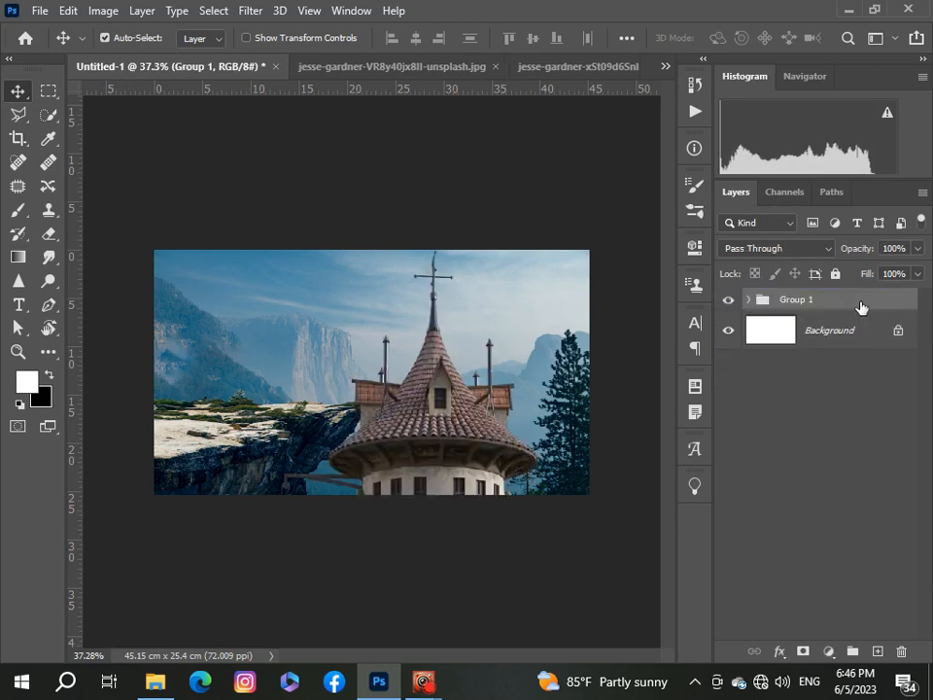
pyautogui.click(750, 302)
pyautogui.moveTo(840, 342); pyautogui.dragTo(798, 502)
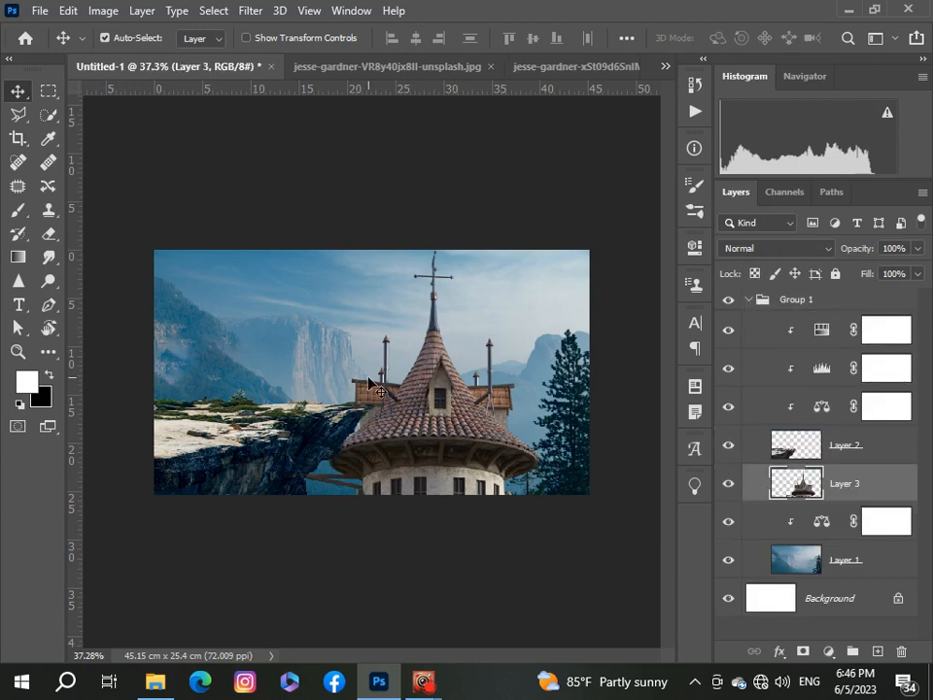
# Step: Scale the tower to about 55% and position it on the cliff's tip, and commit the transform
pyautogui.hotkey('ctrl', 't')
pyautogui.scroll(-4, 369, 381)
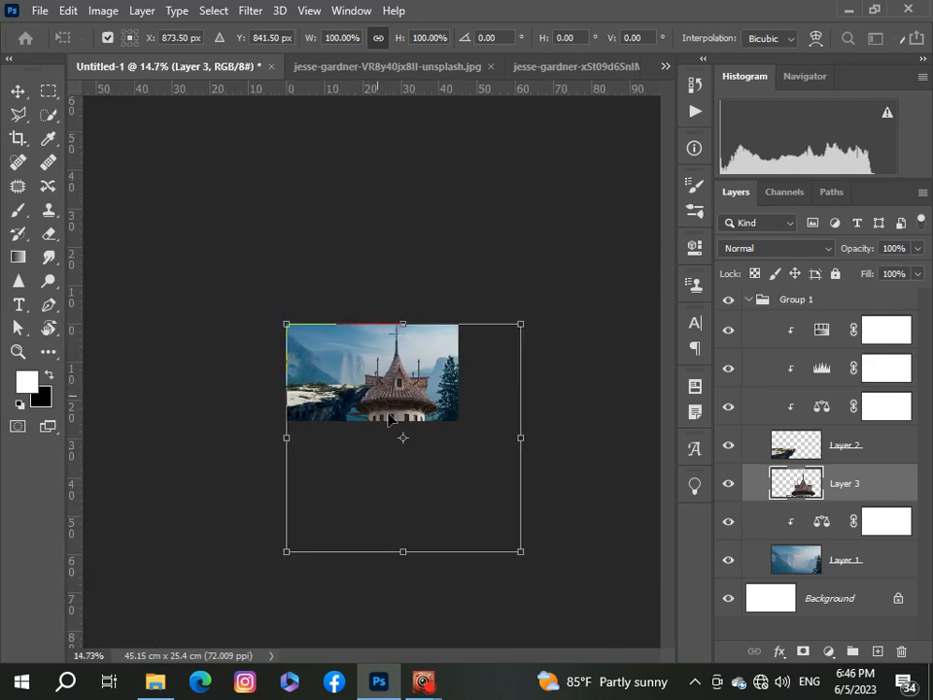
pyautogui.moveTo(514, 547); pyautogui.dragTo(398, 430)
pyautogui.scroll(4, 373, 389)
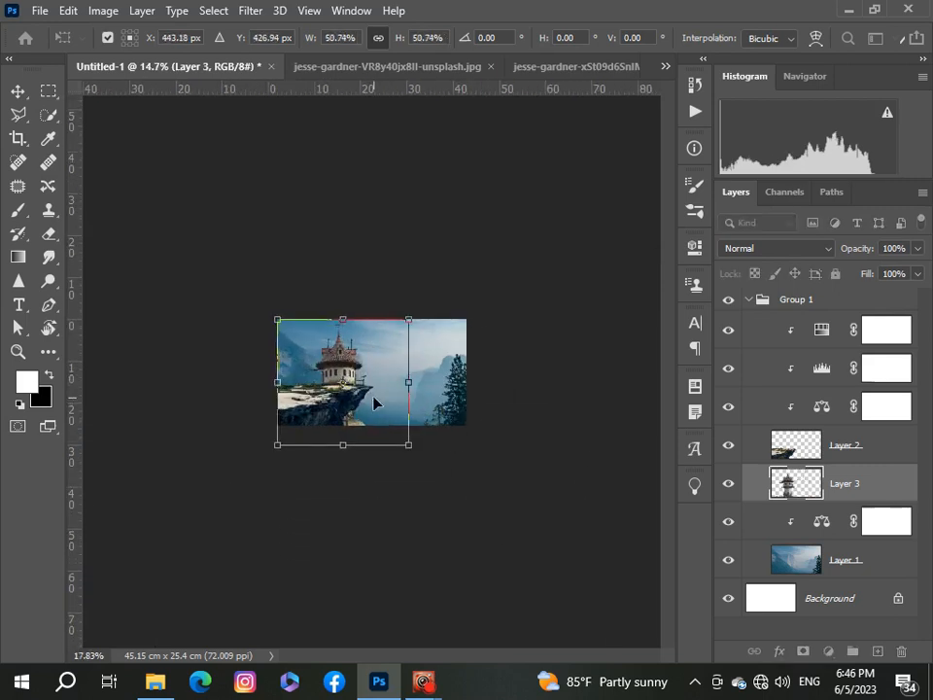
pyautogui.moveTo(323, 369); pyautogui.dragTo(374, 369)
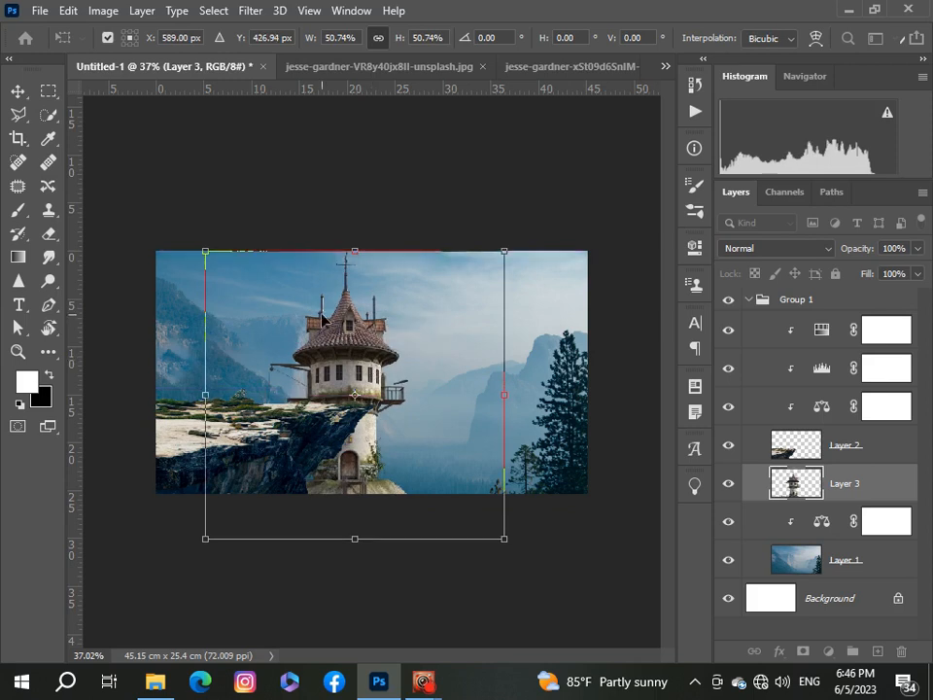
pyautogui.moveTo(502, 257); pyautogui.dragTo(515, 243)
pyautogui.moveTo(516, 385); pyautogui.dragTo(528, 393)
pyautogui.moveTo(450, 403)
pyautogui.mouseDown()
pyautogui.moveTo(446, 411)
pyautogui.moveTo(466, 409)
pyautogui.mouseUp()
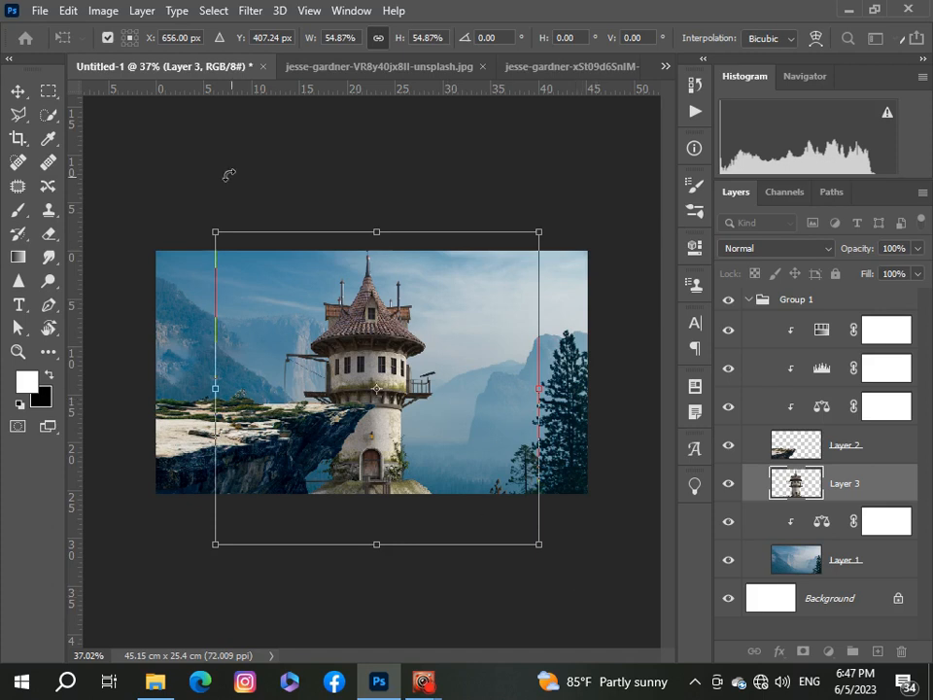
pyautogui.click(17, 92)
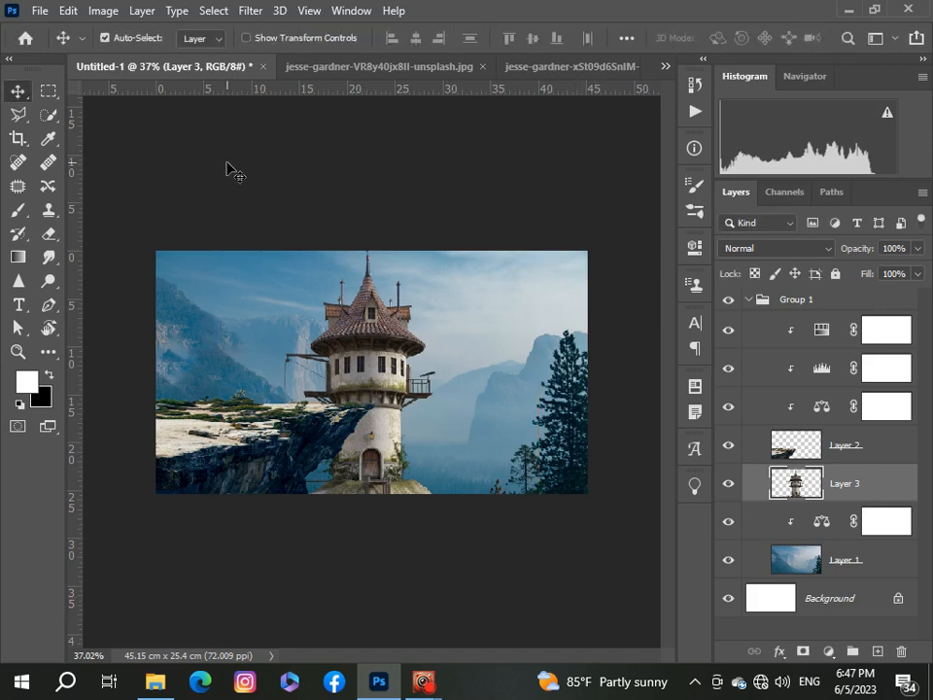
# Step: Add a Brightness/Contrast adjustment clipped to the tower layer with Brightness -22 and Contrast 15
pyautogui.hotkey('ctrl', '0')
pyautogui.scroll(-4, 228, 164)
pyautogui.scroll(1, 228, 163)
pyautogui.click(828, 652)
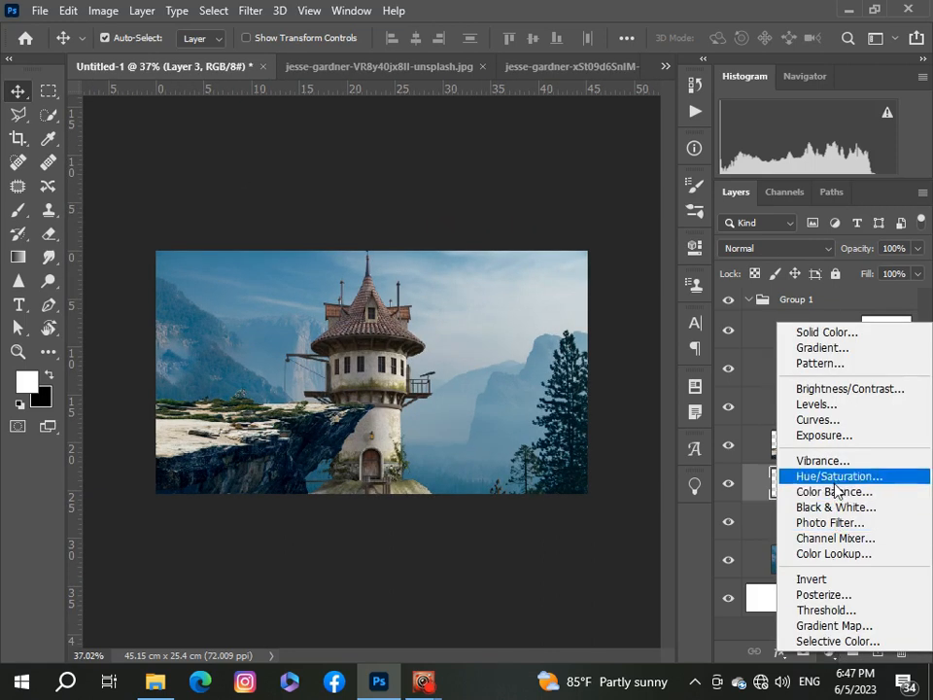
pyautogui.click(820, 388)
pyautogui.click(539, 568)
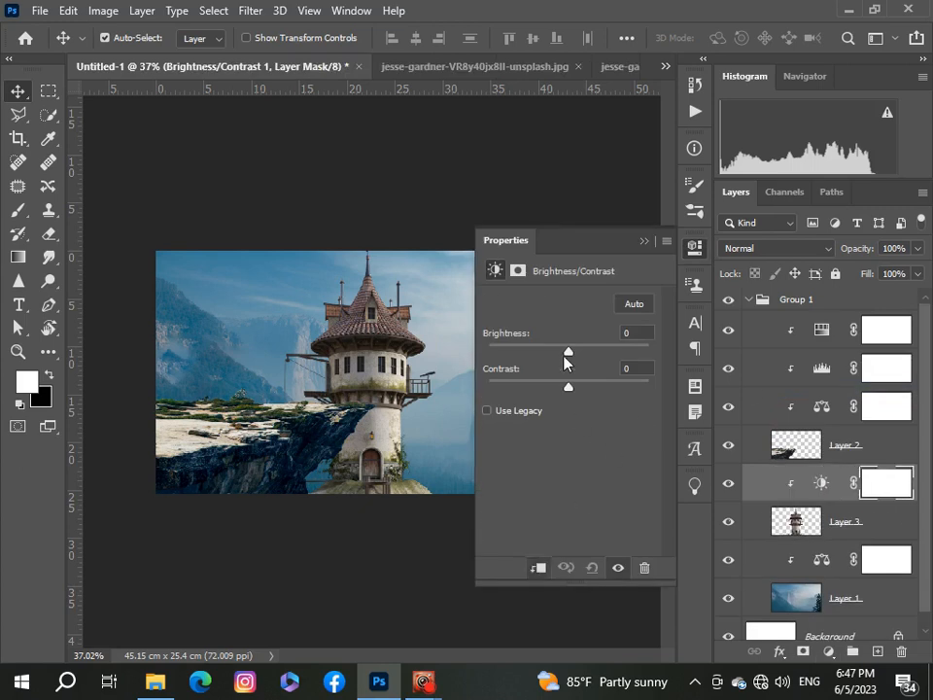
pyautogui.moveTo(569, 351); pyautogui.dragTo(581, 389)
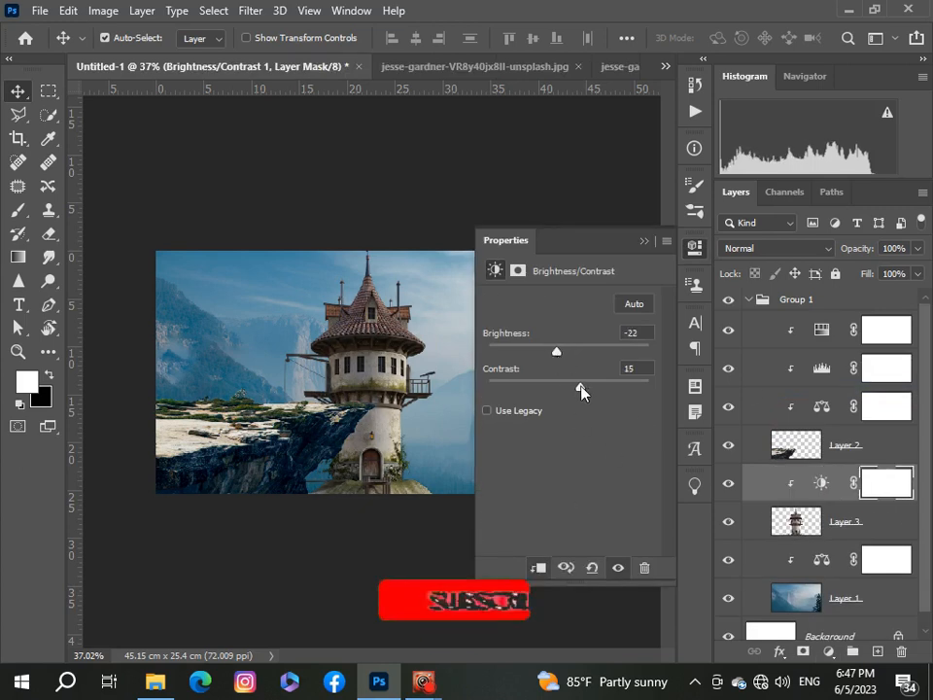
pyautogui.click(643, 241)
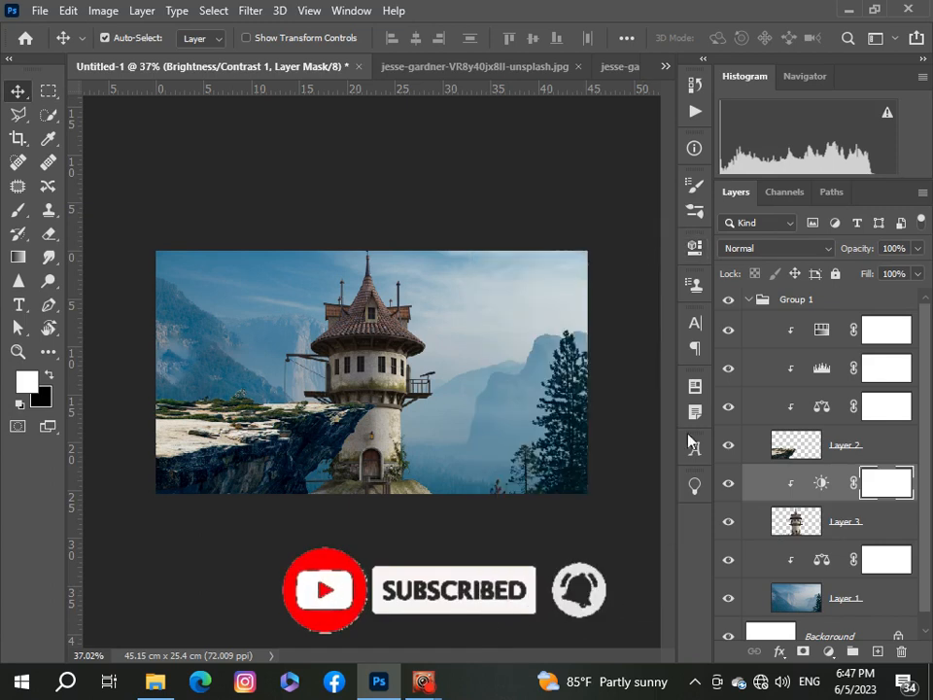
# Step: Add a Color Balance adjustment clipped to the tower with the Midtones Cyan–Red slider set to -15
pyautogui.click(827, 651)
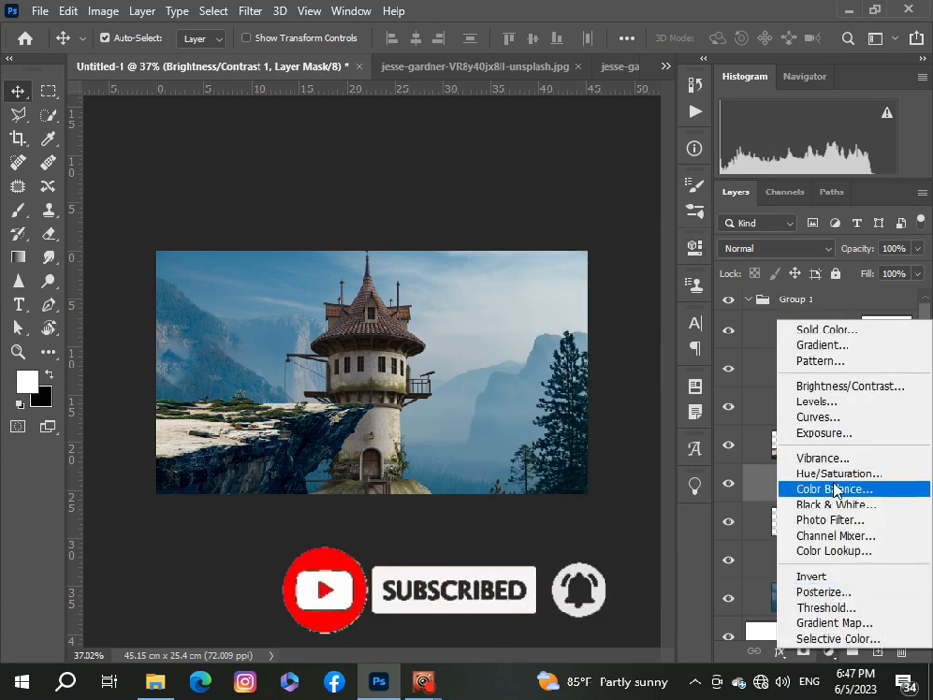
pyautogui.click(834, 489)
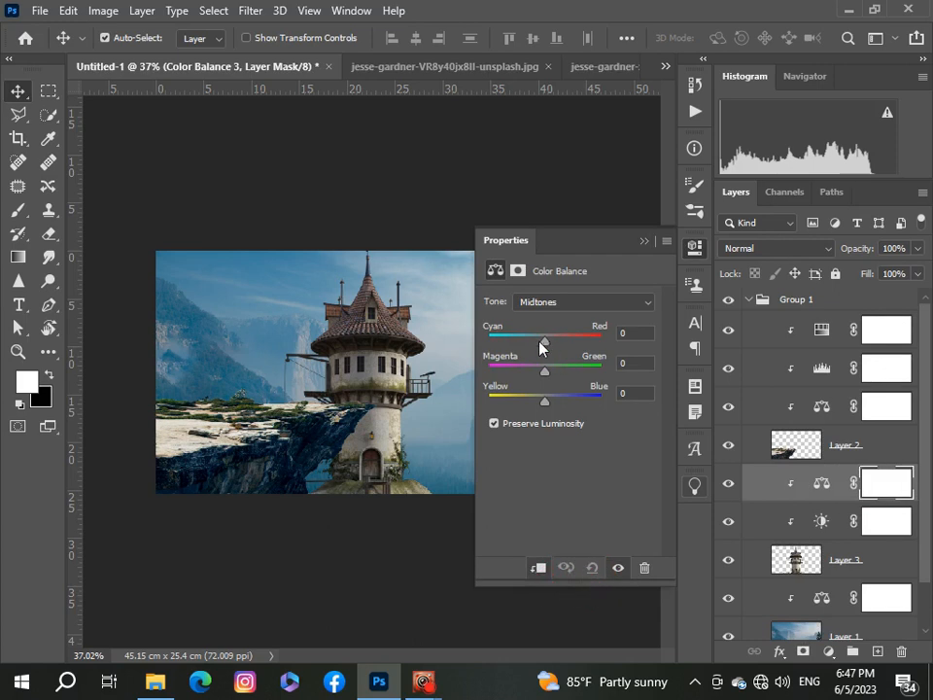
pyautogui.moveTo(541, 346); pyautogui.dragTo(535, 348)
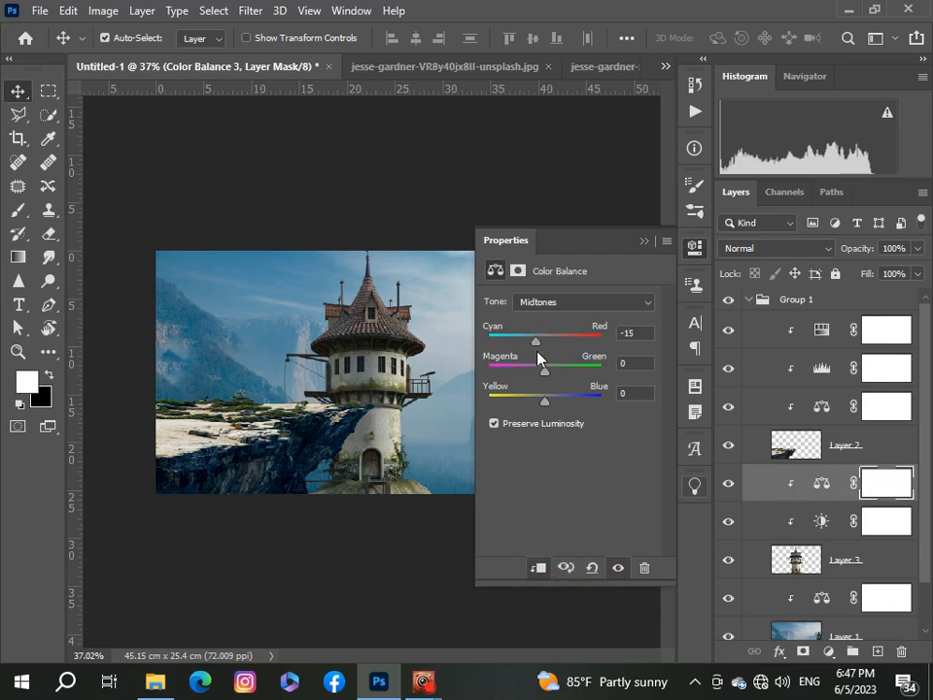
pyautogui.click(642, 245)
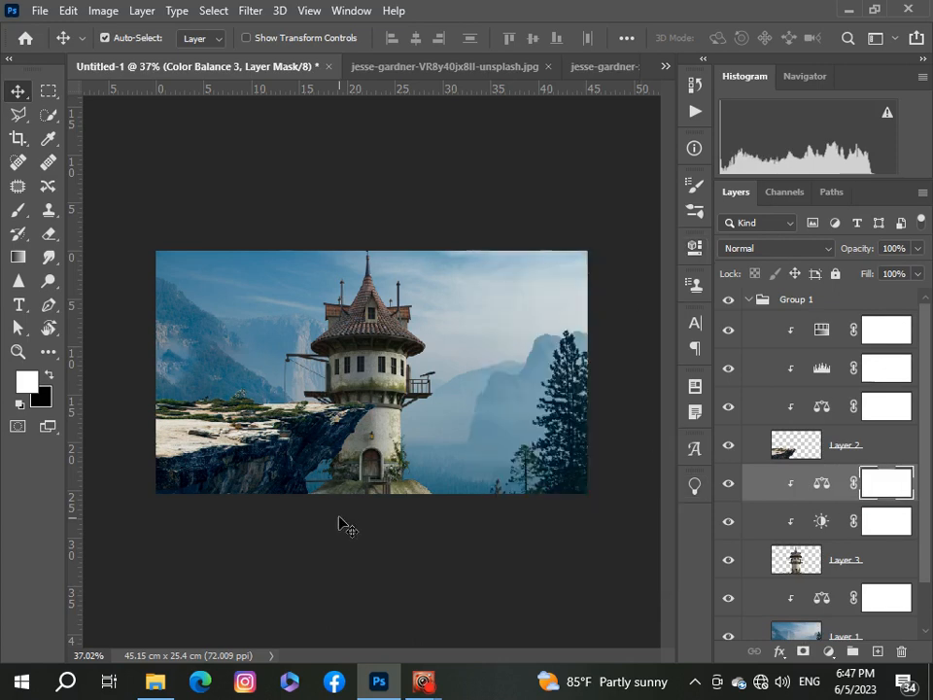
pyautogui.scroll(3, 339, 516)
pyautogui.scroll(-2, 340, 515)
pyautogui.scroll(1, 339, 516)
pyautogui.scroll(-1, 339, 518)
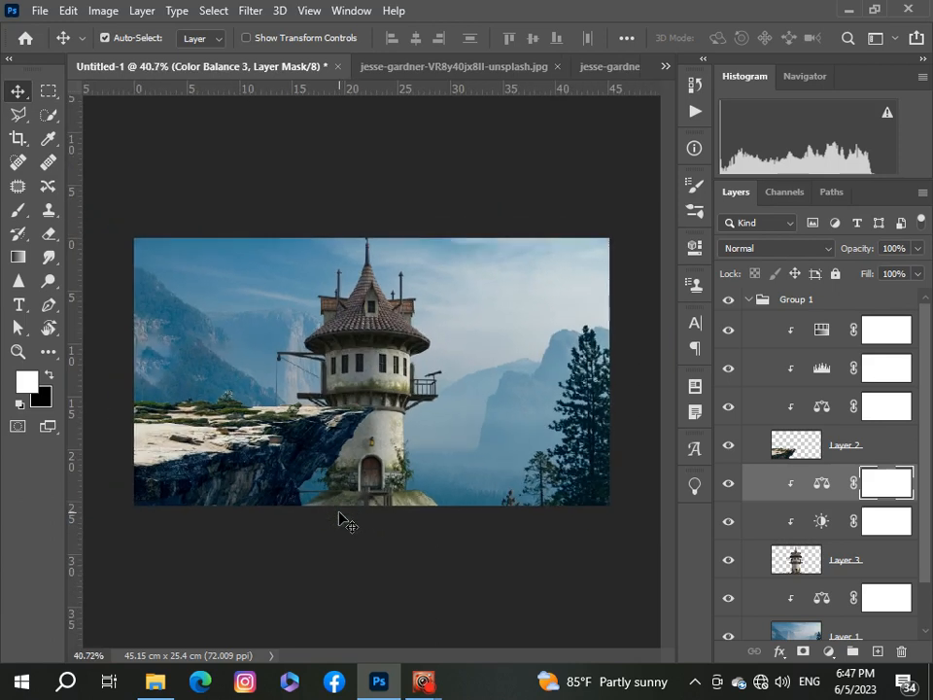
pyautogui.scroll(-1, 342, 518)
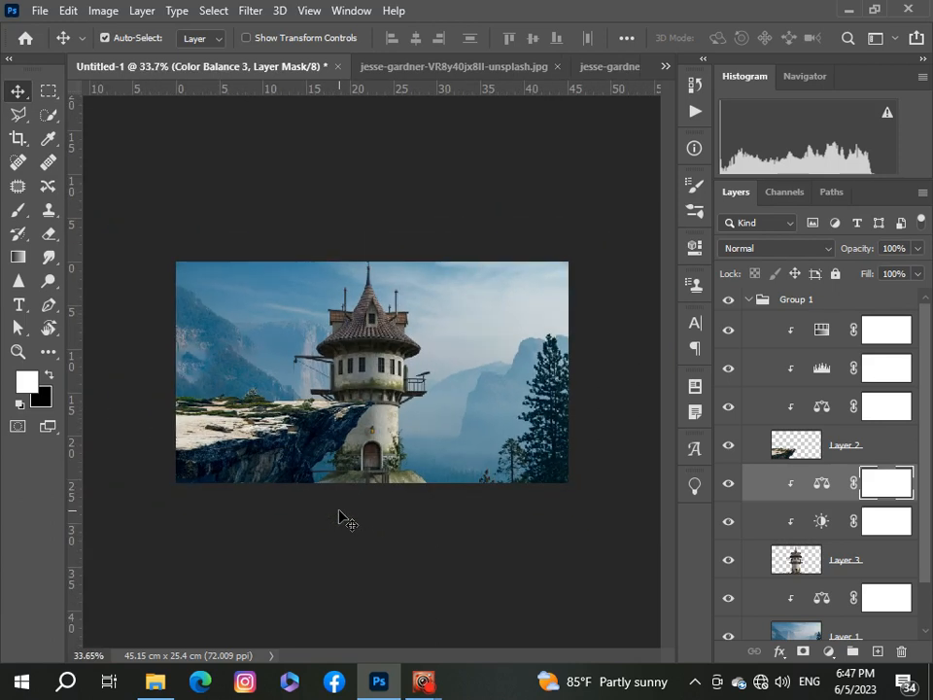
pyautogui.scroll(2, 342, 518)
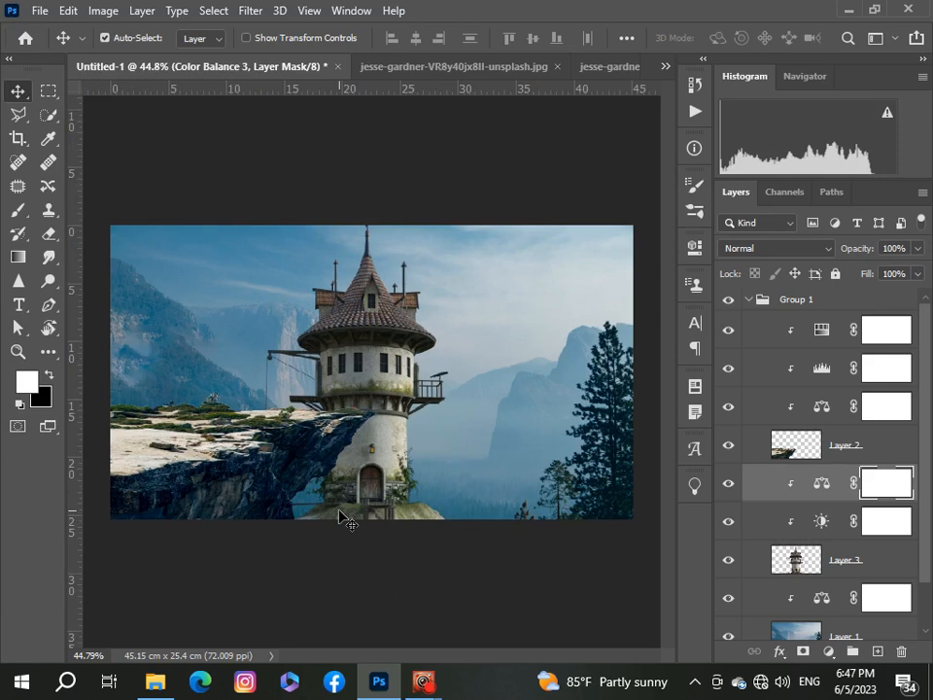
pyautogui.scroll(-2, 339, 515)
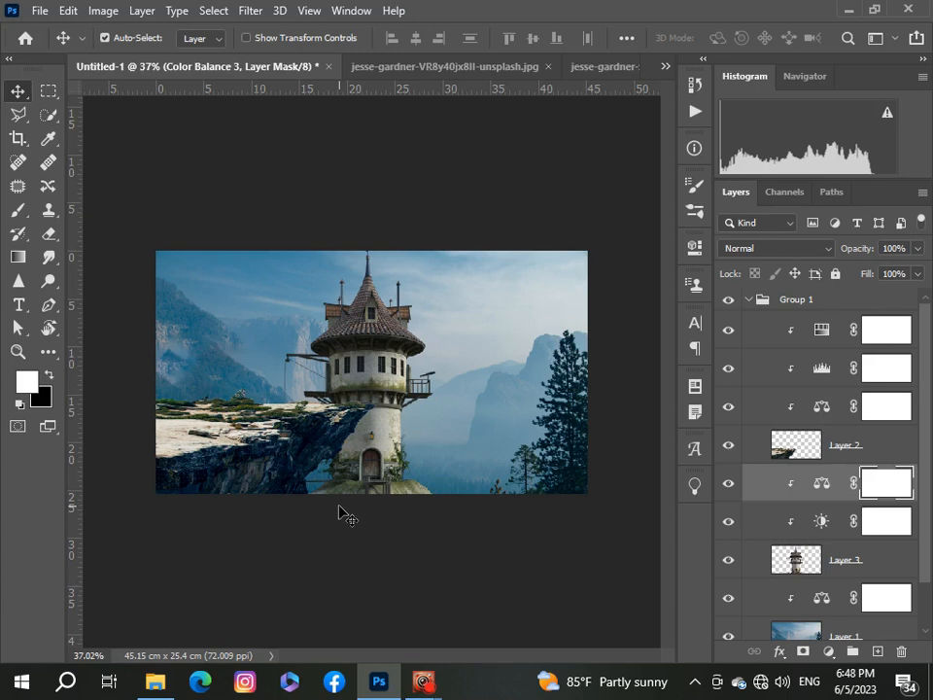
pyautogui.scroll(1, 370, 501)
pyautogui.scroll(-1, 372, 505)
# Step: Paste the waterfall from raphael-koh-aiKyJ6rHCP4-unsplash.jpg into the composition and move its layer below the tower layer Layer 3
pyautogui.click(666, 67)
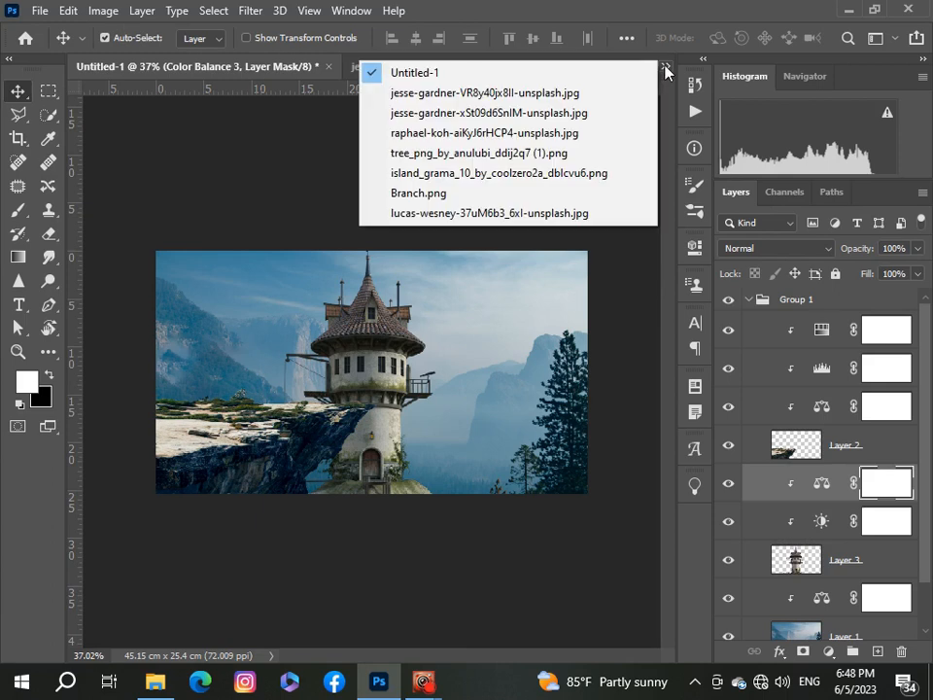
pyautogui.click(572, 134)
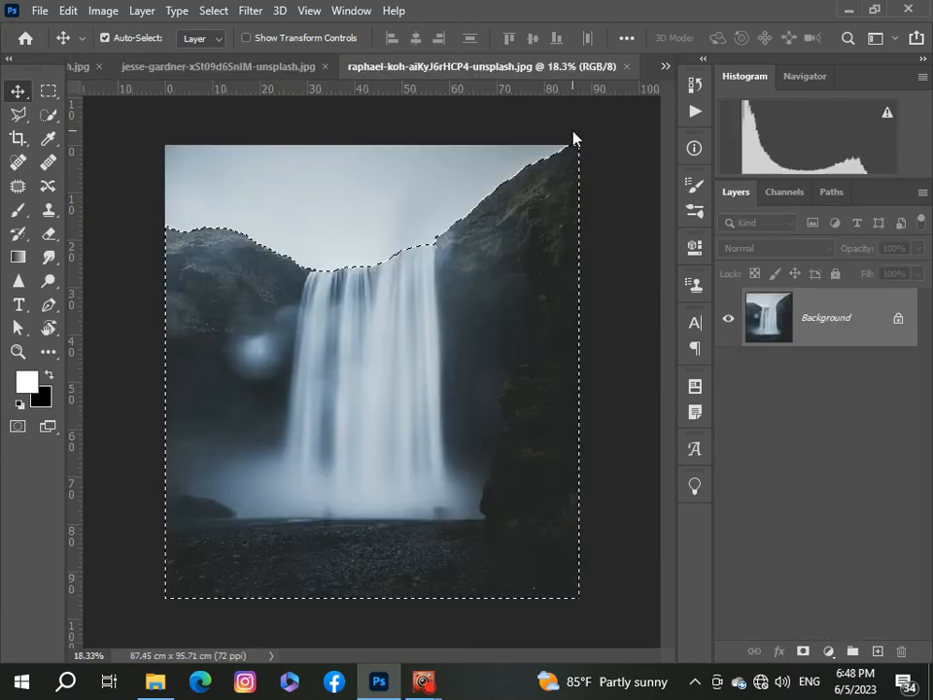
pyautogui.click(666, 66)
pyautogui.click(637, 74)
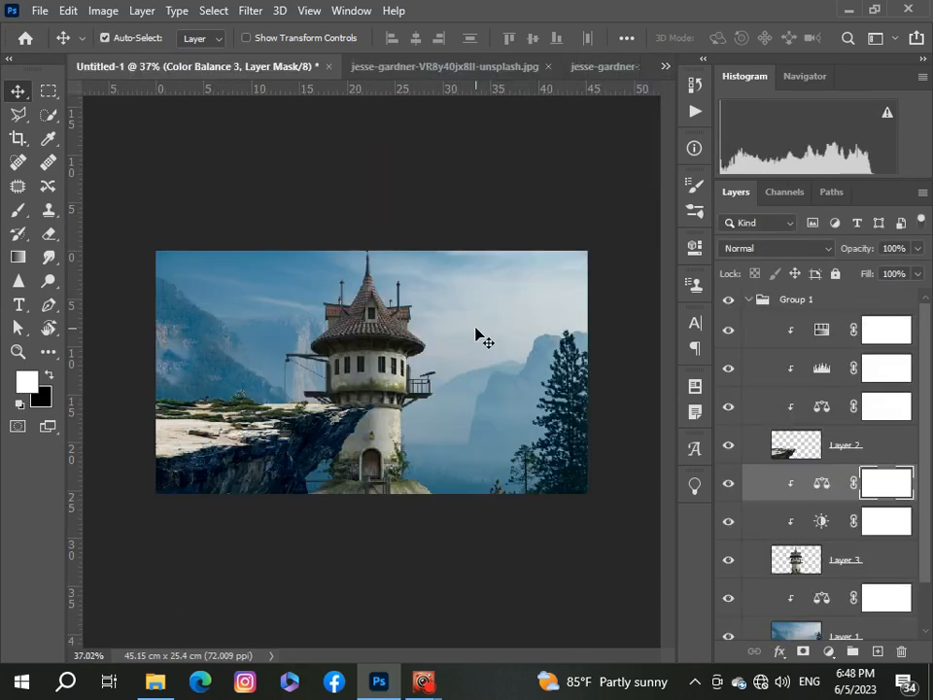
pyautogui.hotkey('ctrl', 'v')
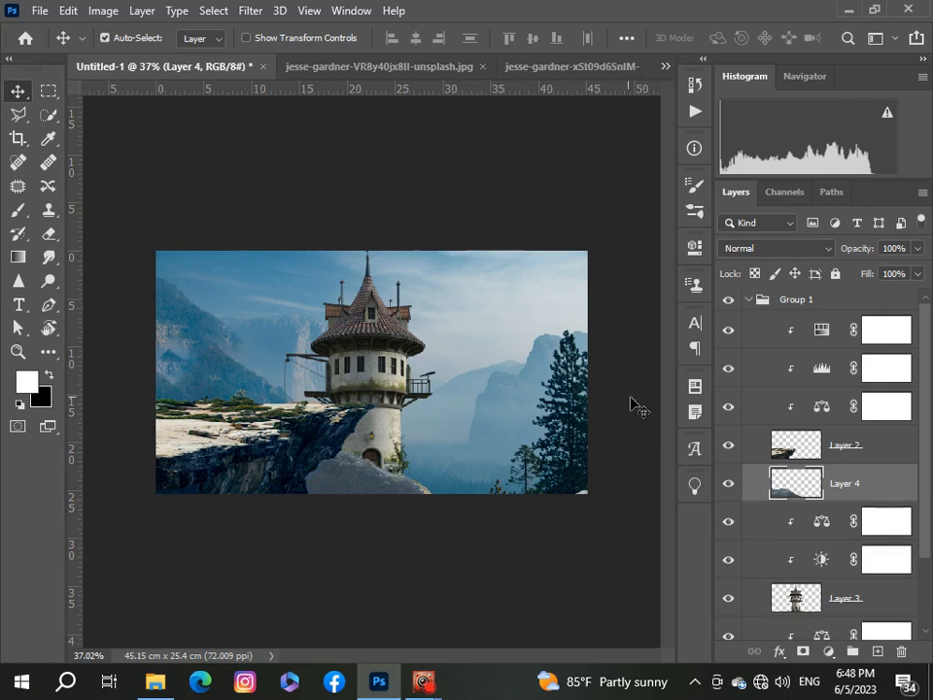
pyautogui.scroll(-1, 870, 457)
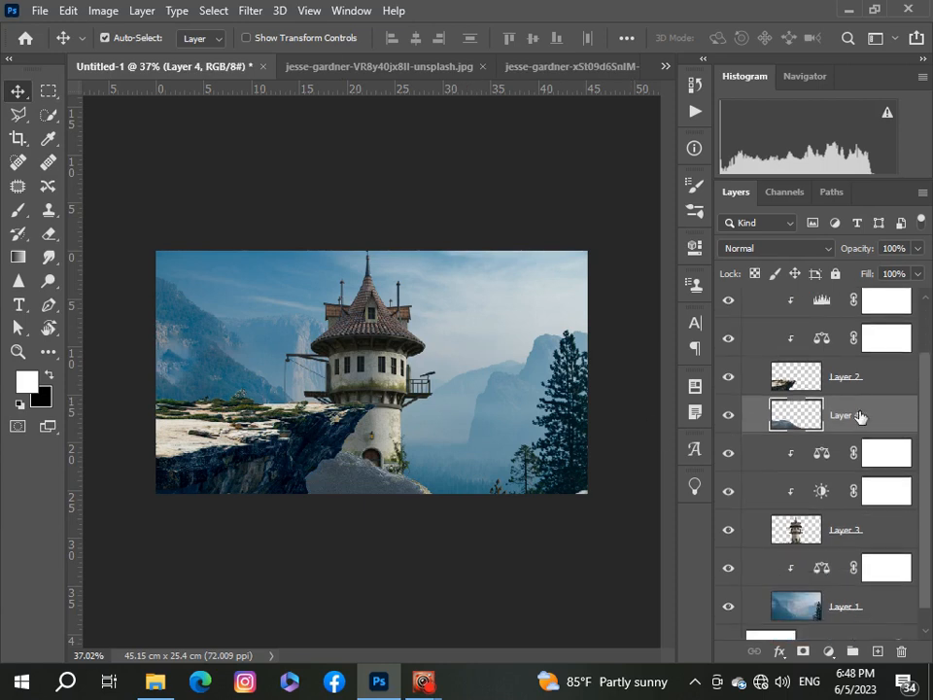
pyautogui.moveTo(860, 416); pyautogui.dragTo(864, 542)
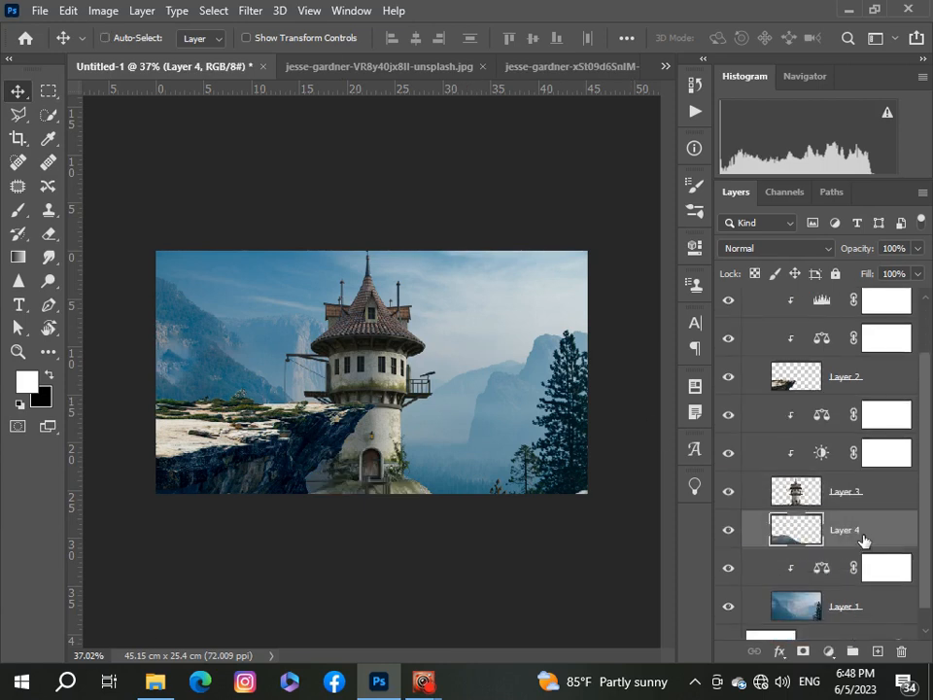
# Step: Scale the waterfall to about 34% and position it to the right of the tower, then commit the transform
pyautogui.hotkey('ctrl', 't')
pyautogui.hotkey('ctrl', '0')
pyautogui.moveTo(526, 581); pyautogui.dragTo(454, 421)
pyautogui.scroll(5, 340, 408)
pyautogui.scroll(-2, 340, 408)
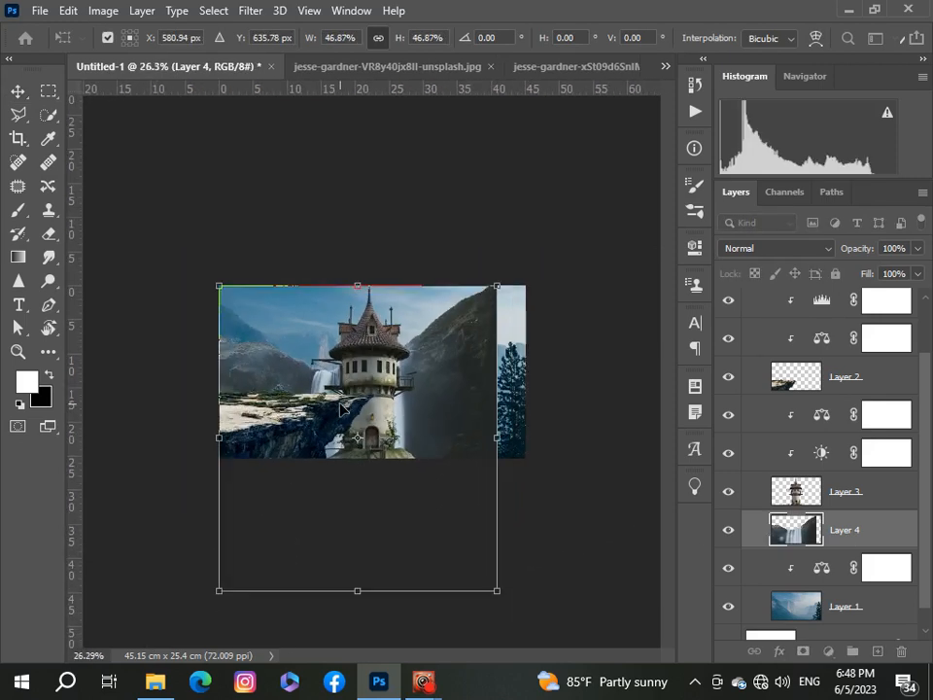
pyautogui.moveTo(218, 591); pyautogui.dragTo(317, 482)
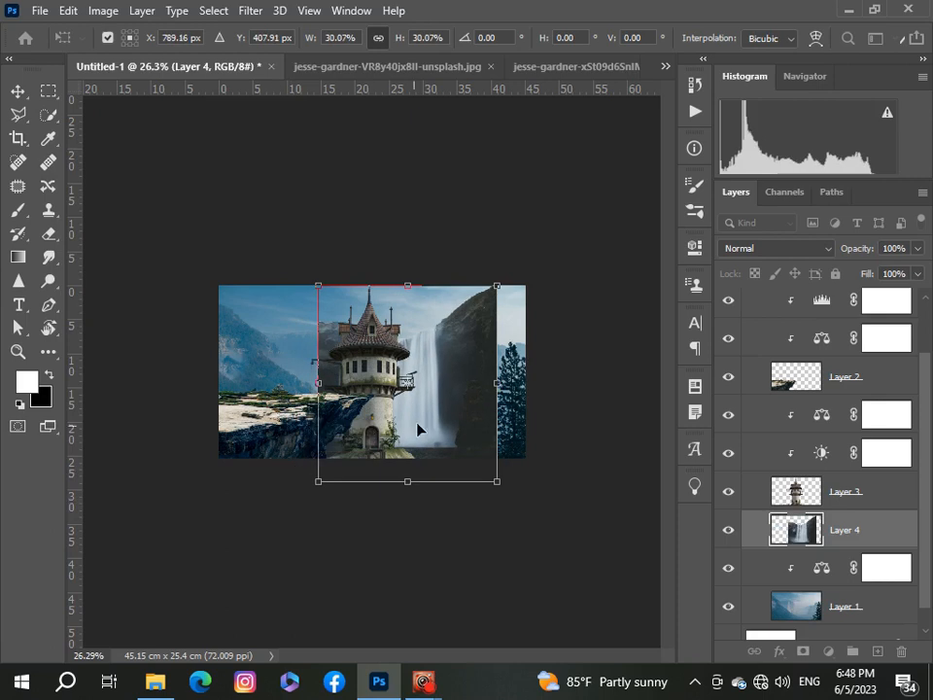
pyautogui.moveTo(447, 424); pyautogui.dragTo(490, 434)
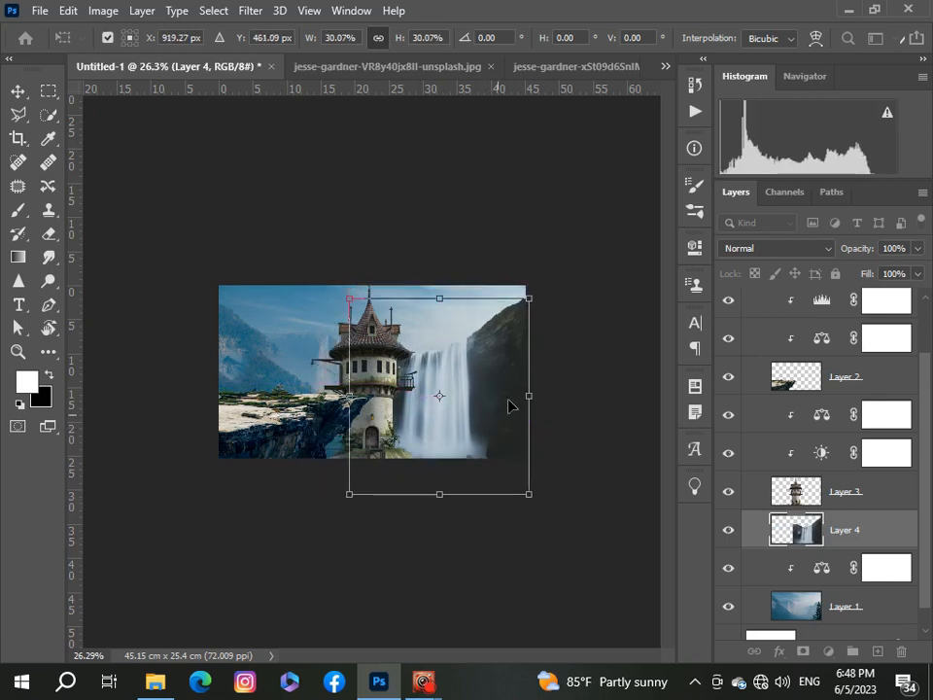
pyautogui.moveTo(531, 301); pyautogui.dragTo(547, 272)
pyautogui.moveTo(463, 379); pyautogui.dragTo(463, 398)
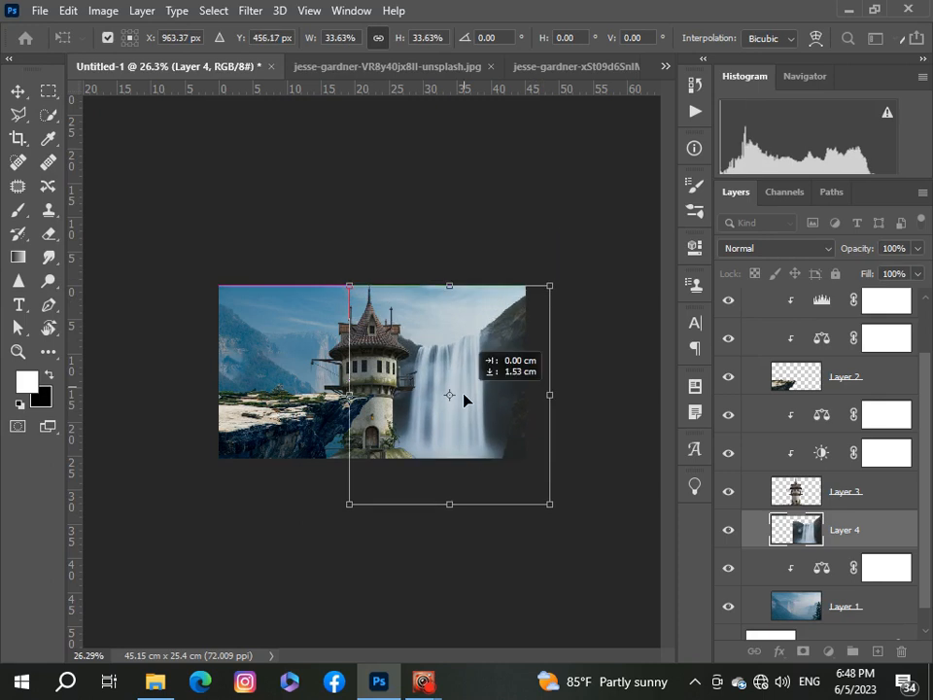
pyautogui.scroll(4, 464, 399)
pyautogui.scroll(-3, 464, 399)
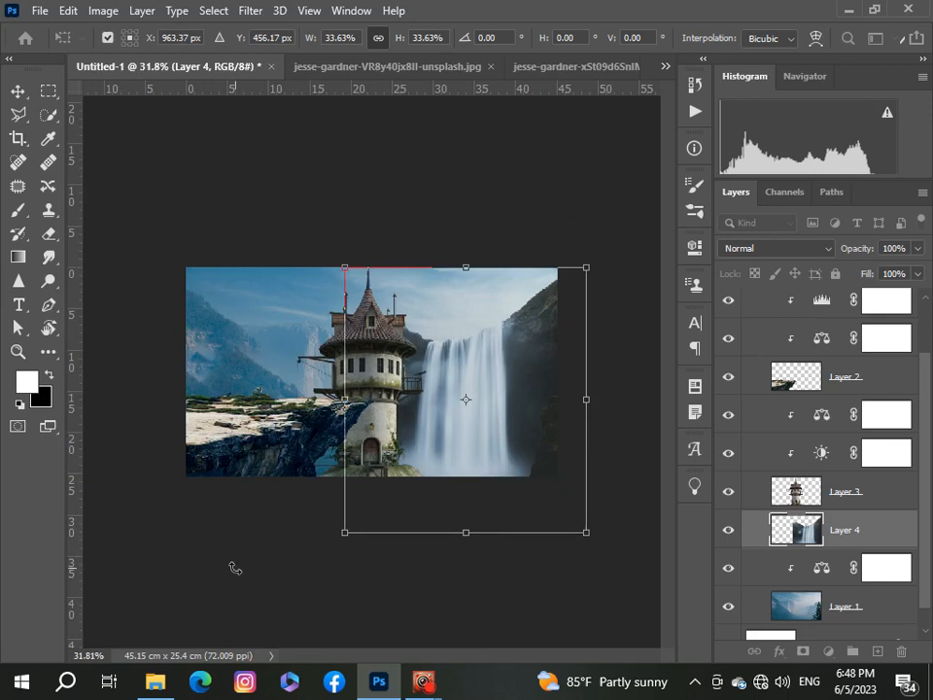
pyautogui.click(15, 95)
pyautogui.scroll(4, 226, 433)
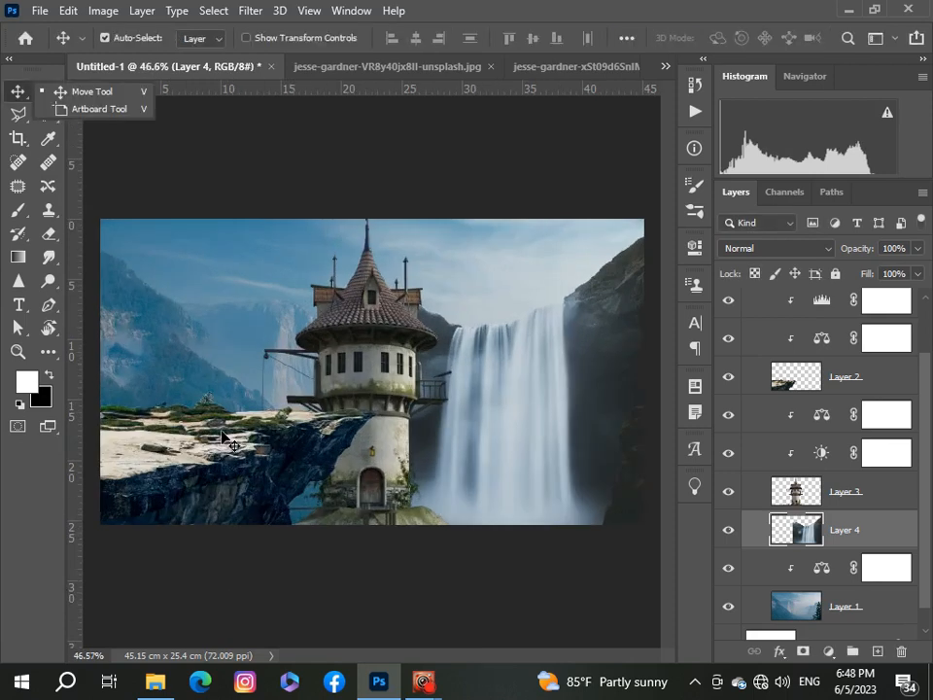
pyautogui.scroll(-4, 226, 432)
# Step: Add a Color Balance adjustment clipped to the waterfall layer with the Midtones Cyan–Red slider set to -22
pyautogui.click(828, 651)
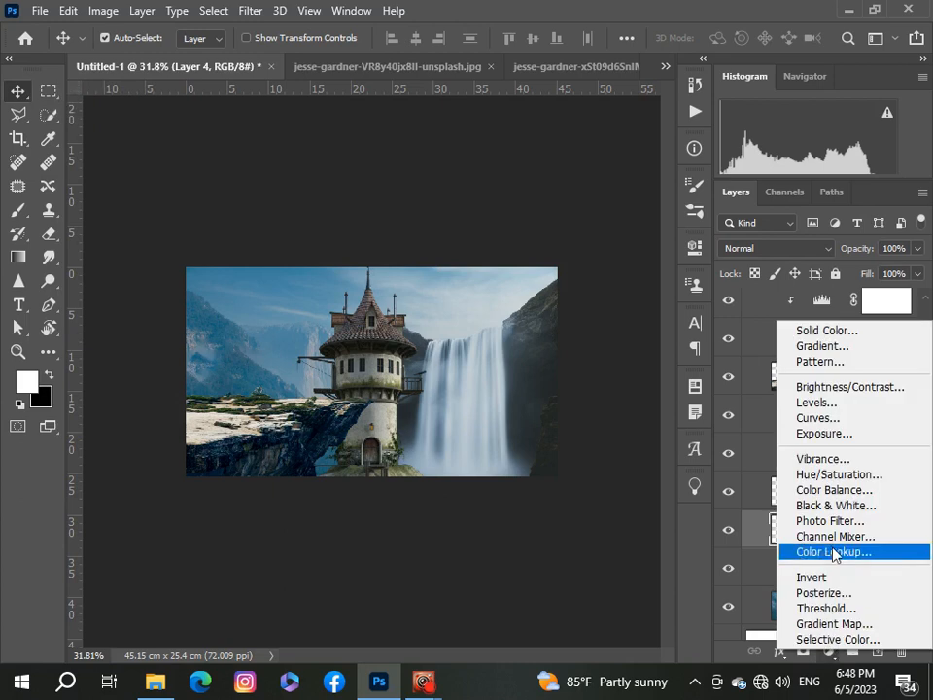
pyautogui.click(833, 490)
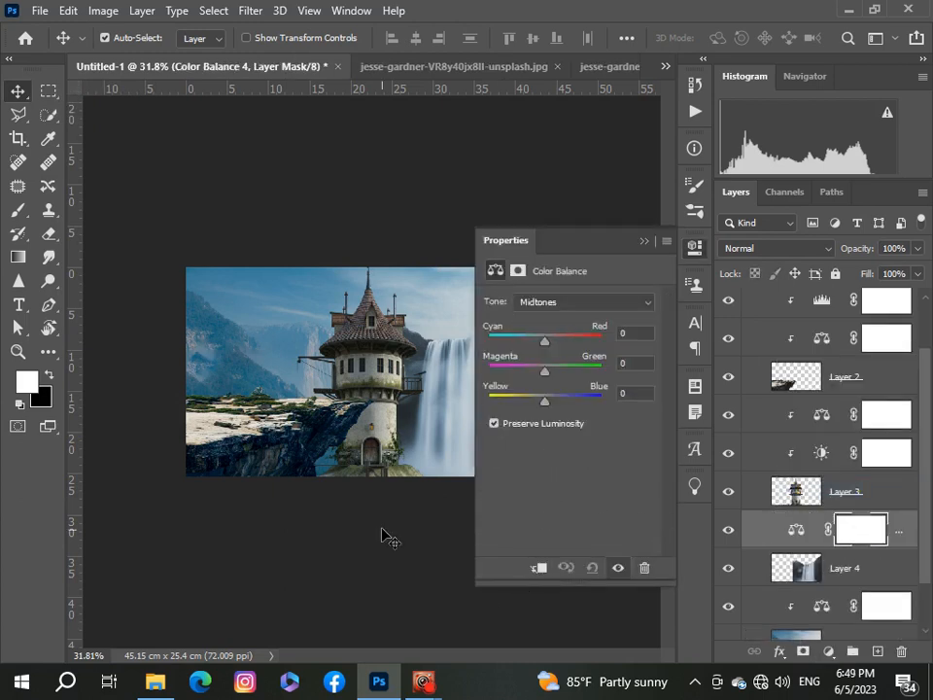
pyautogui.scroll(4, 381, 536)
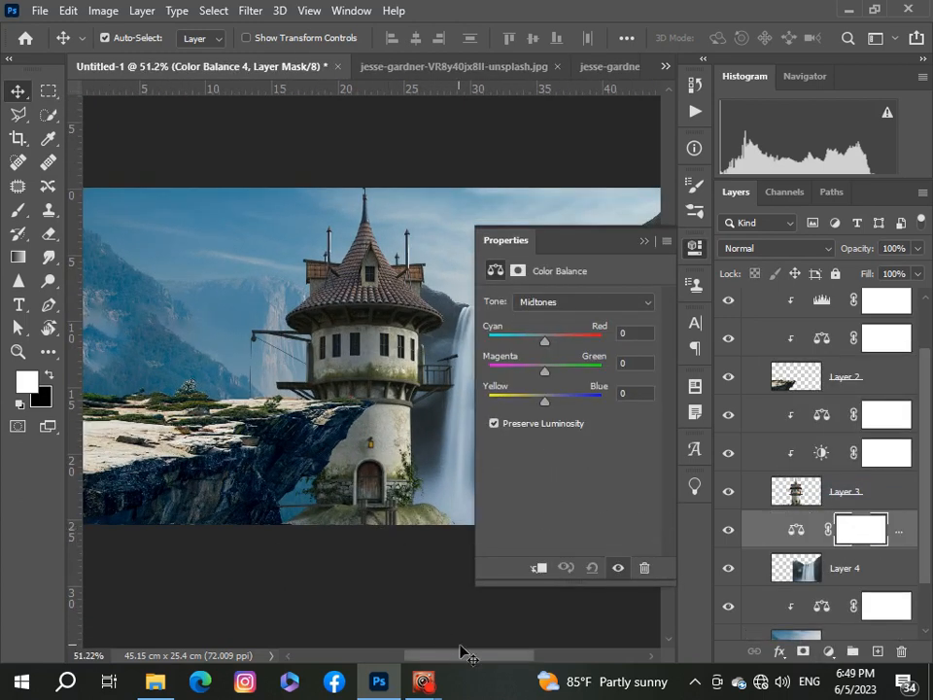
pyautogui.moveTo(500, 655); pyautogui.dragTo(546, 654)
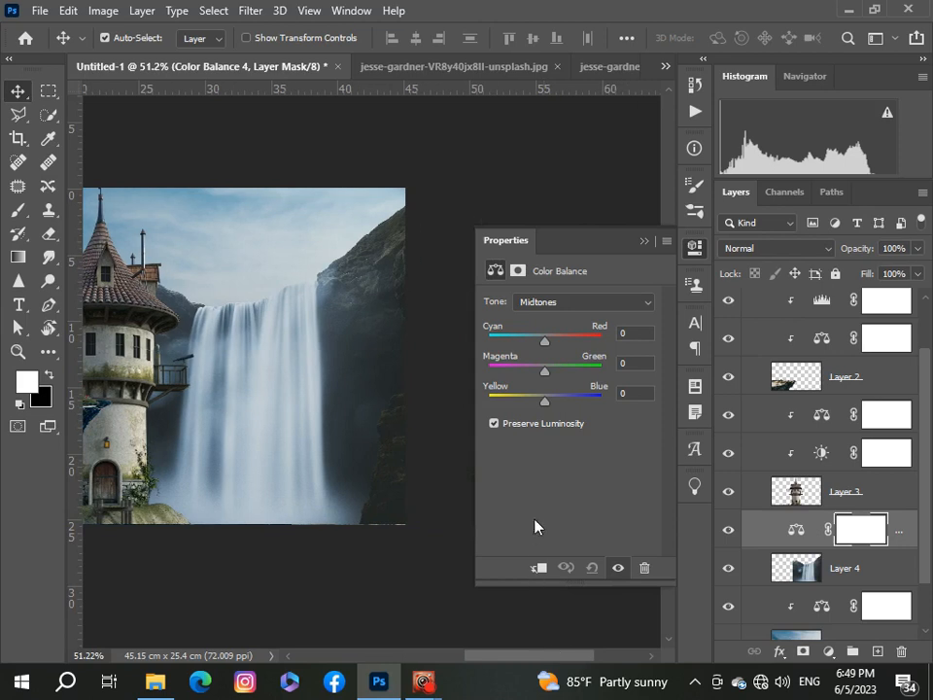
pyautogui.click(539, 568)
pyautogui.moveTo(545, 342); pyautogui.dragTo(533, 348)
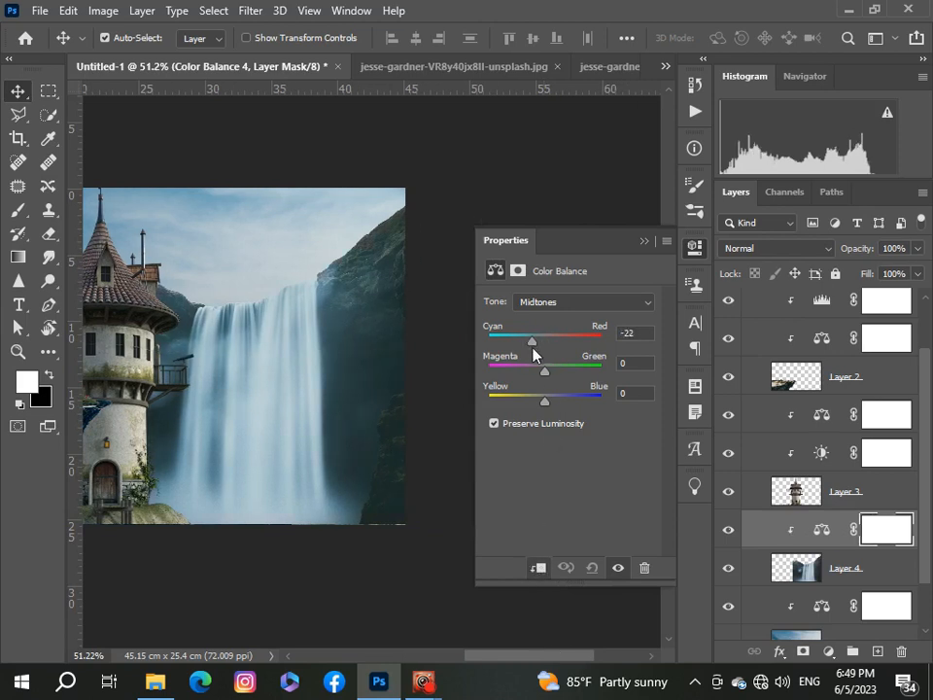
pyautogui.click(644, 241)
# Step: Add a layer mask to the waterfall layer and switch to a soft Brush tool
pyautogui.scroll(-3, 465, 308)
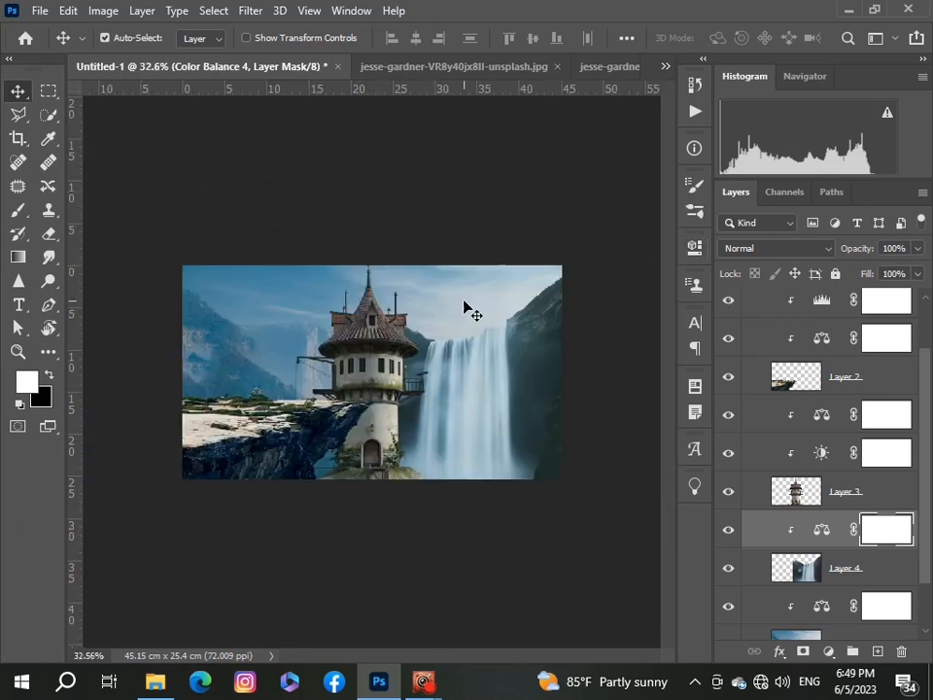
pyautogui.click(865, 574)
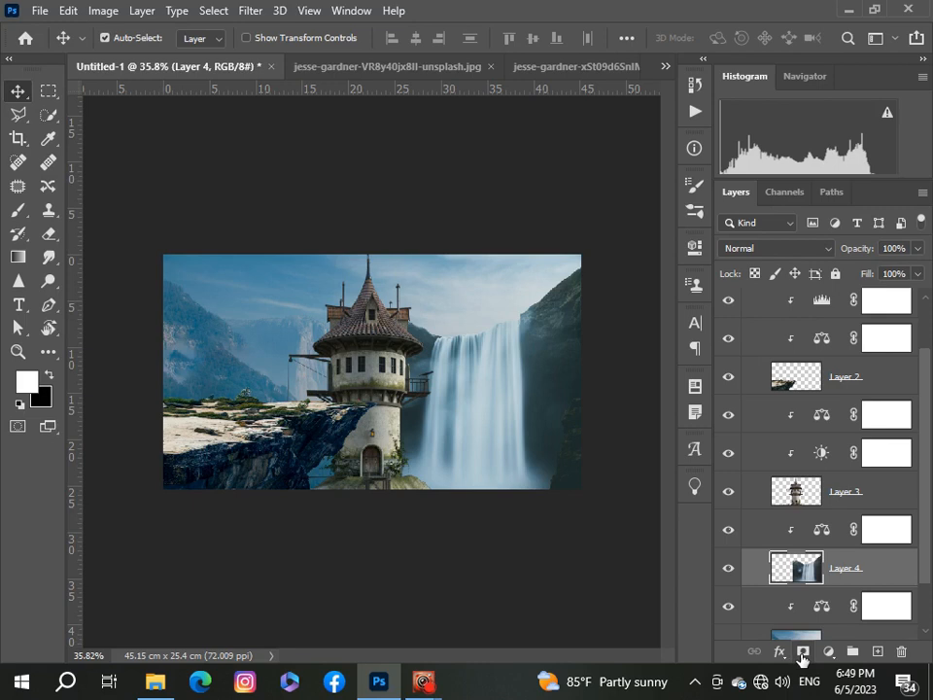
pyautogui.click(802, 654)
pyautogui.click(18, 209)
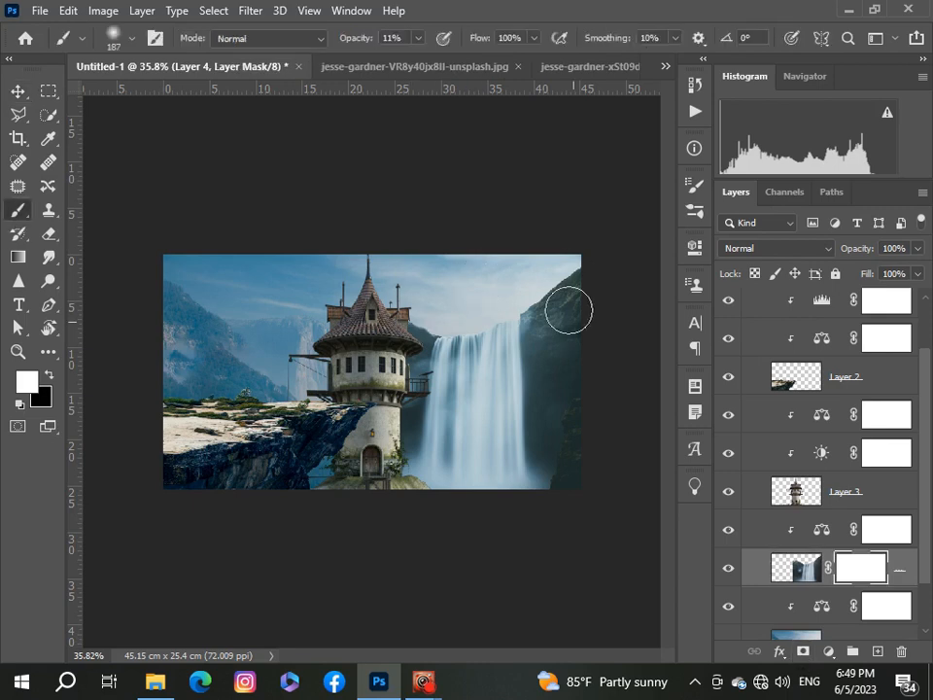
pyautogui.moveTo(427, 317); pyautogui.dragTo(428, 341)
# Step: Set the brush opacity to 36% and paint black on the mask over the waterfall's top-right corner
pyautogui.click(419, 38)
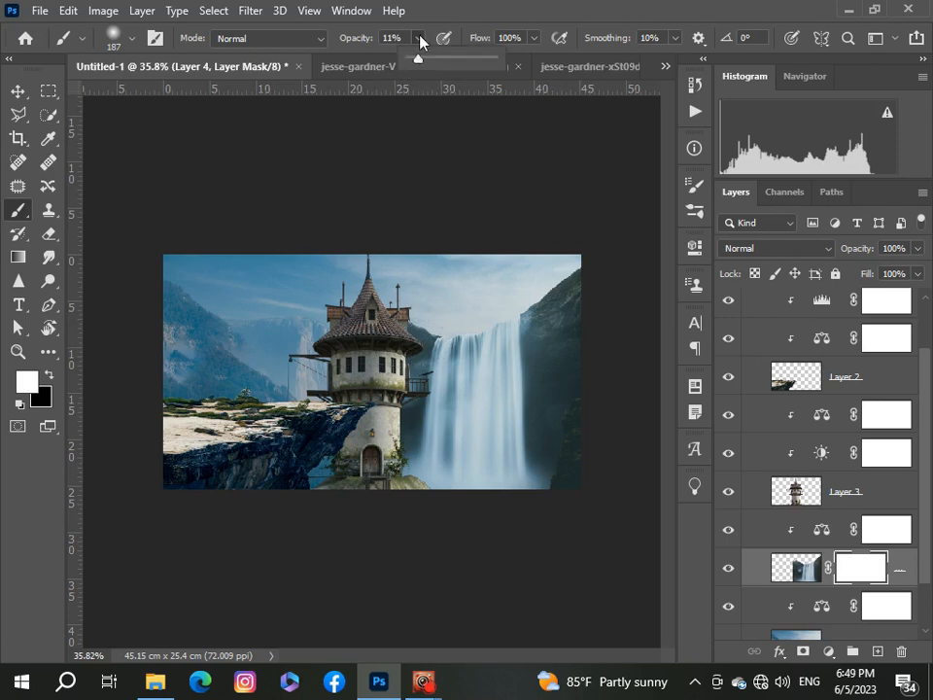
pyautogui.moveTo(419, 59); pyautogui.dragTo(437, 59)
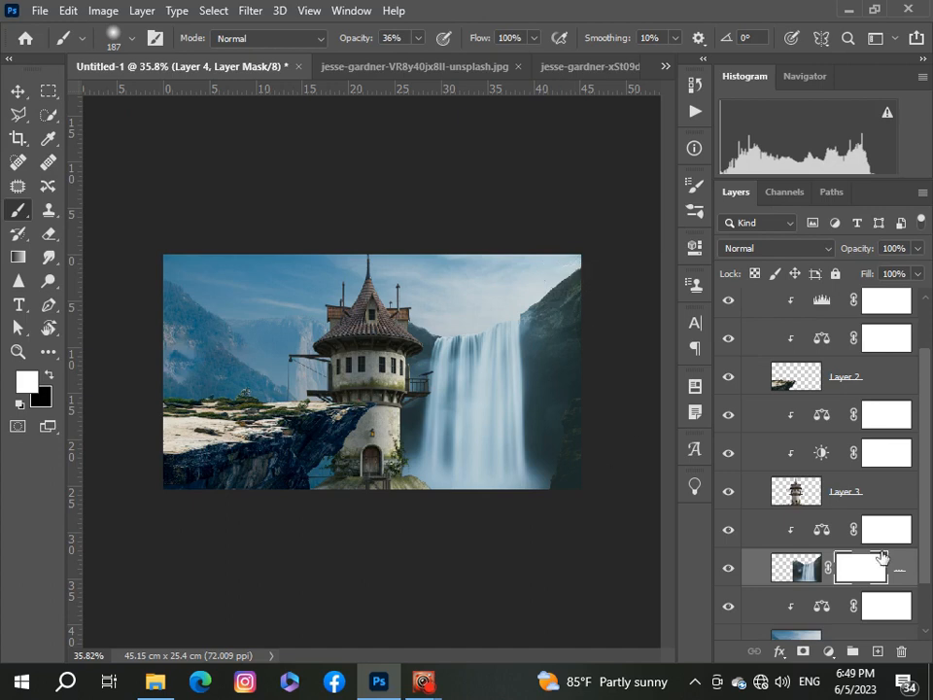
pyautogui.click(49, 376)
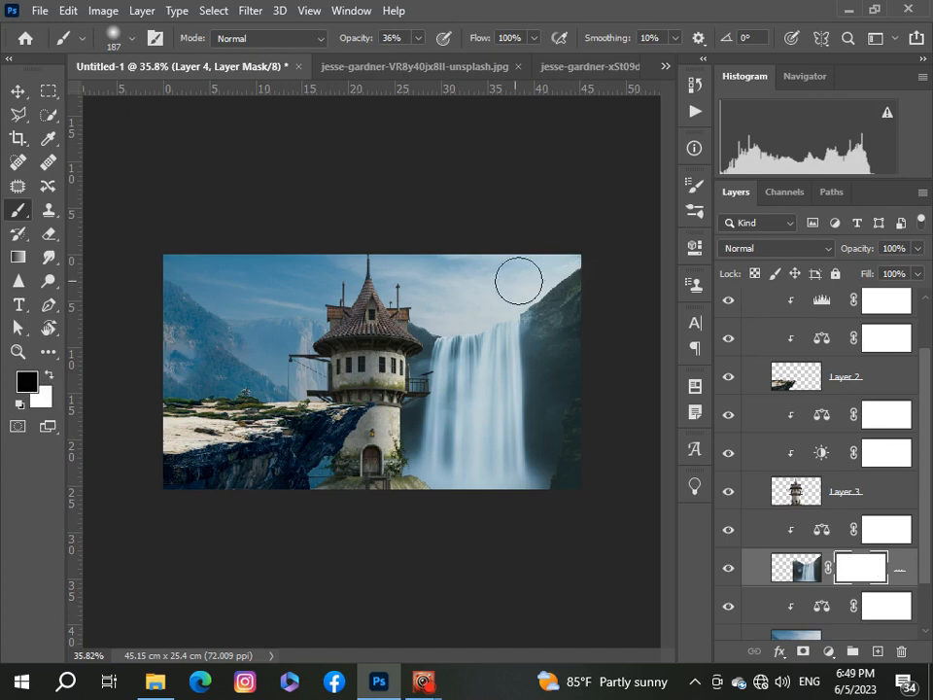
pyautogui.moveTo(559, 292)
pyautogui.mouseDown()
pyautogui.moveTo(519, 304)
pyautogui.moveTo(568, 264)
pyautogui.mouseUp()
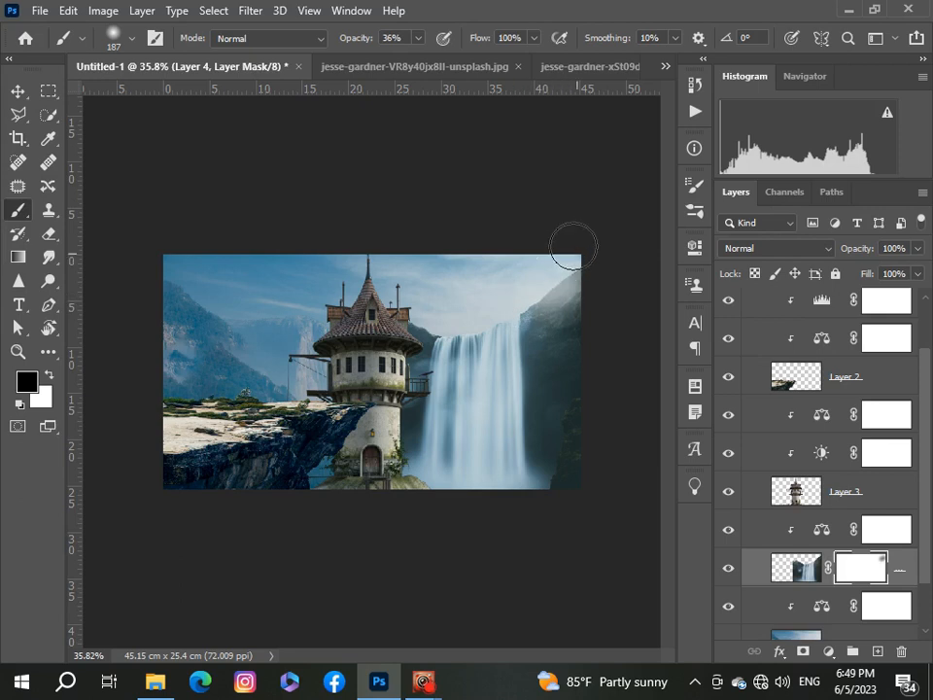
# Step: Raise the brush opacity to 100% and paint black again over the waterfall's top-right corner to hide its edge
pyautogui.click(417, 40)
pyautogui.moveTo(425, 62); pyautogui.dragTo(493, 58)
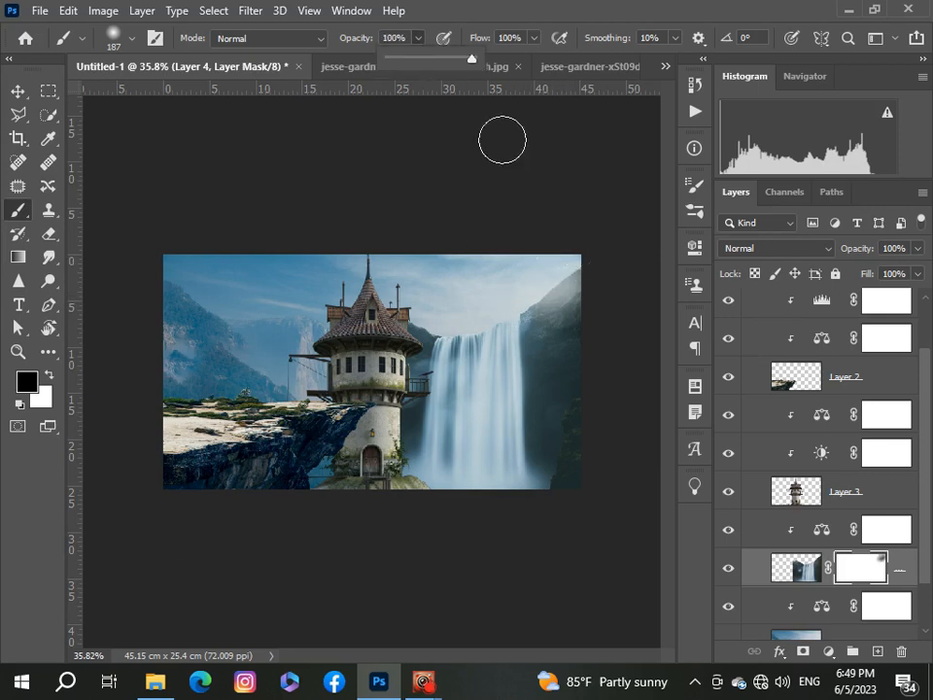
pyautogui.scroll(2, 572, 270)
pyautogui.moveTo(573, 271)
pyautogui.mouseDown()
pyautogui.moveTo(597, 225)
pyautogui.moveTo(598, 246)
pyautogui.moveTo(577, 245)
pyautogui.mouseUp()
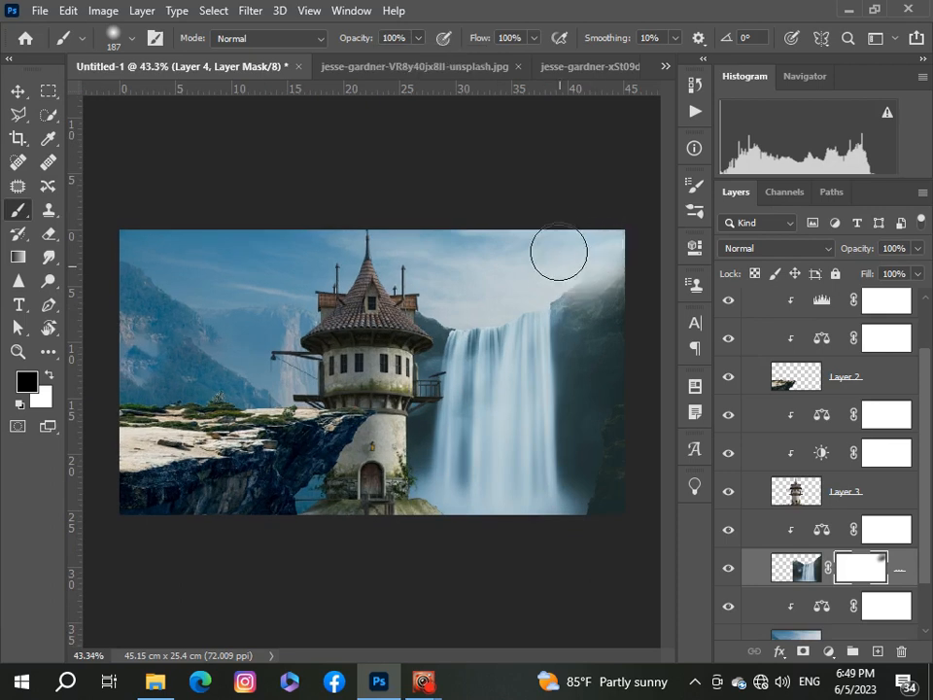
pyautogui.scroll(-3, 591, 216)
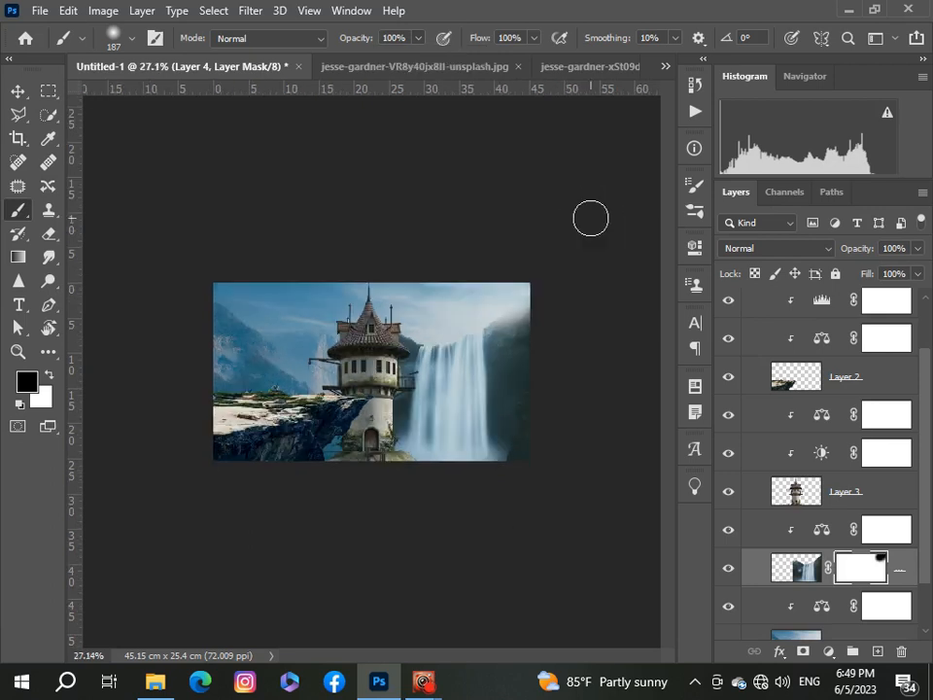
# Step: Set the soft brush size to 78 px
pyautogui.scroll(2, 587, 216)
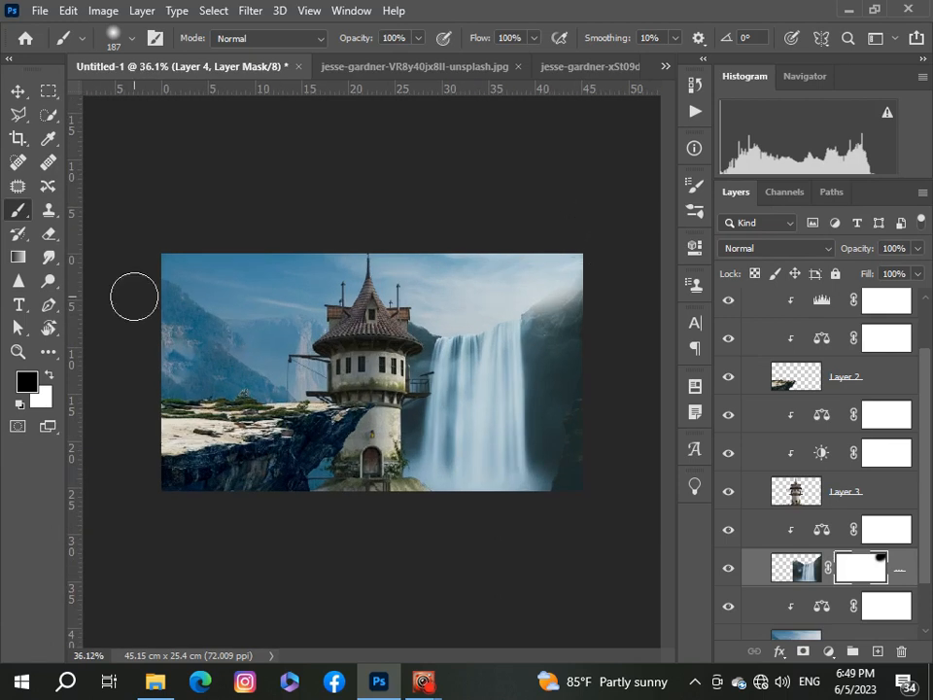
pyautogui.click(131, 38)
pyautogui.moveTo(148, 109); pyautogui.dragTo(148, 109)
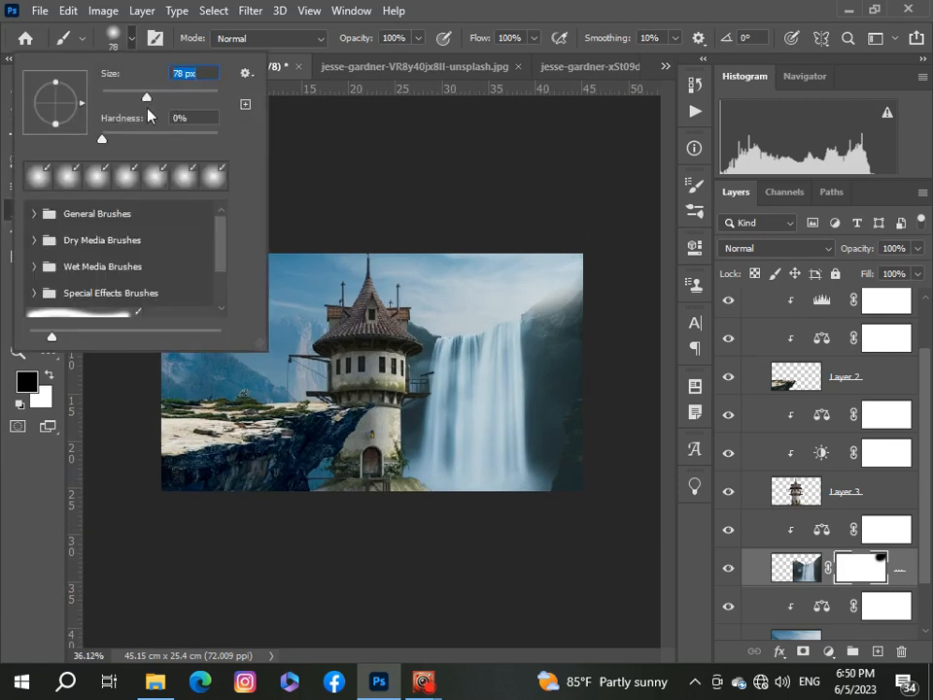
pyautogui.click(596, 209)
# Step: Set the brush opacity to 48% and paint black on the waterfall mask near its left edge beside the tower
pyautogui.scroll(3, 578, 335)
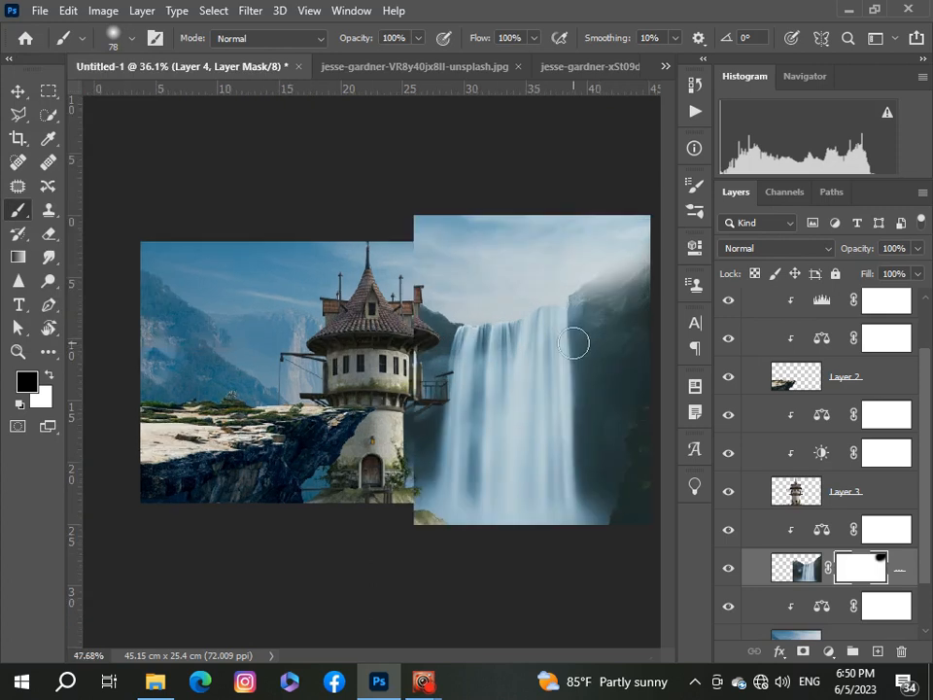
pyautogui.moveTo(509, 657); pyautogui.dragTo(545, 658)
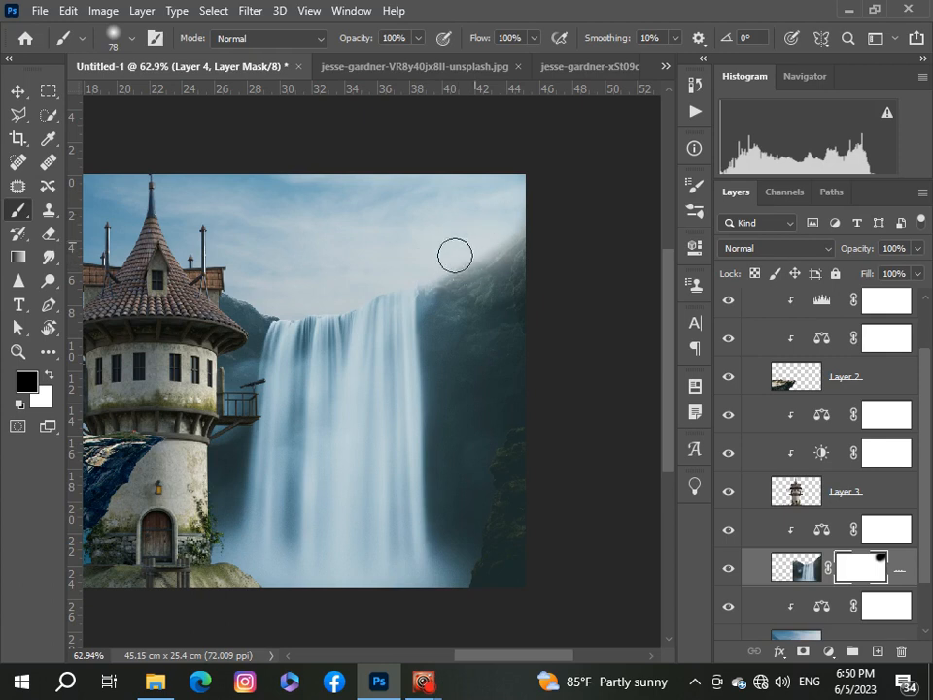
pyautogui.scroll(-3, 472, 225)
pyautogui.scroll(3, 473, 230)
pyautogui.scroll(-4, 474, 229)
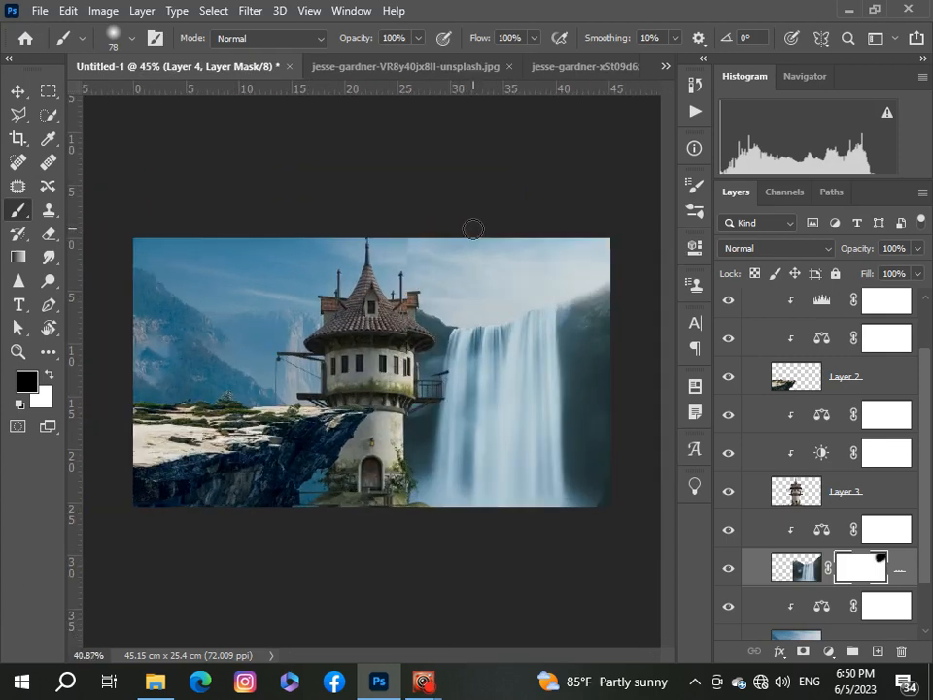
pyautogui.scroll(2, 374, 371)
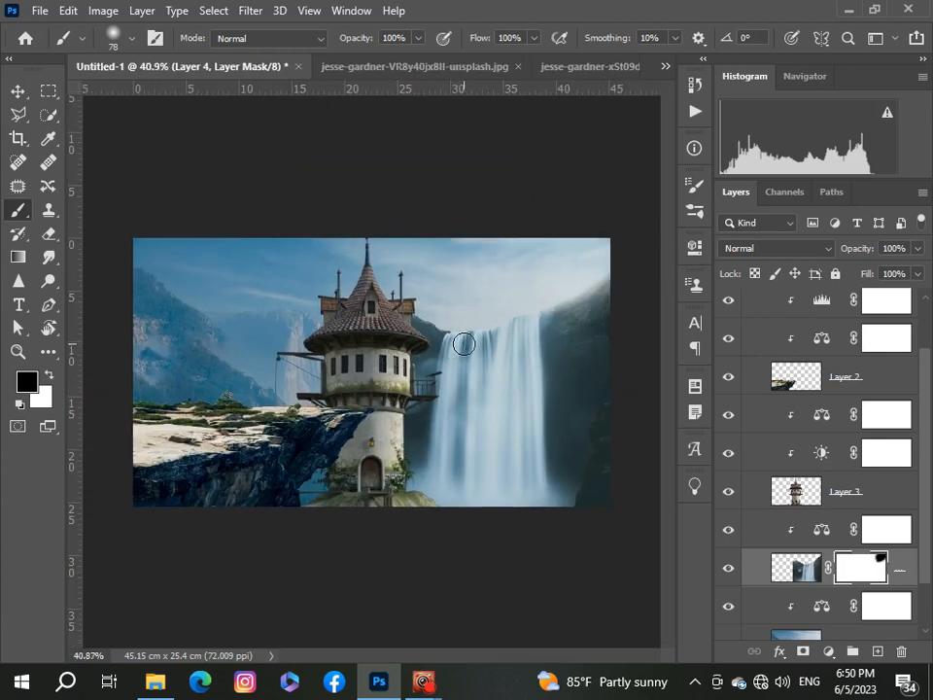
pyautogui.click(417, 39)
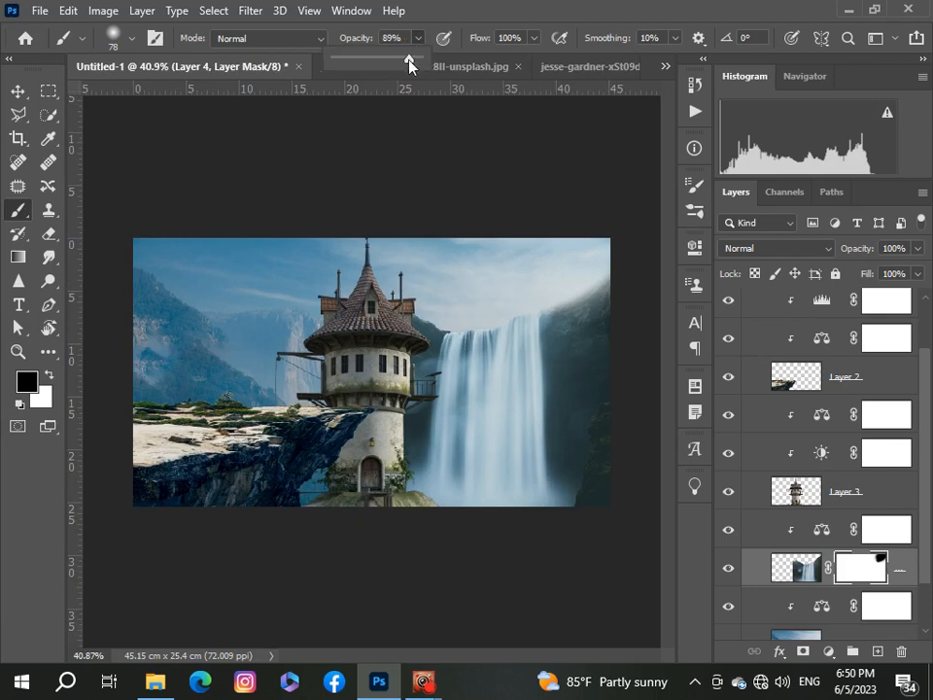
pyautogui.moveTo(379, 66); pyautogui.dragTo(375, 65)
pyautogui.click(417, 324)
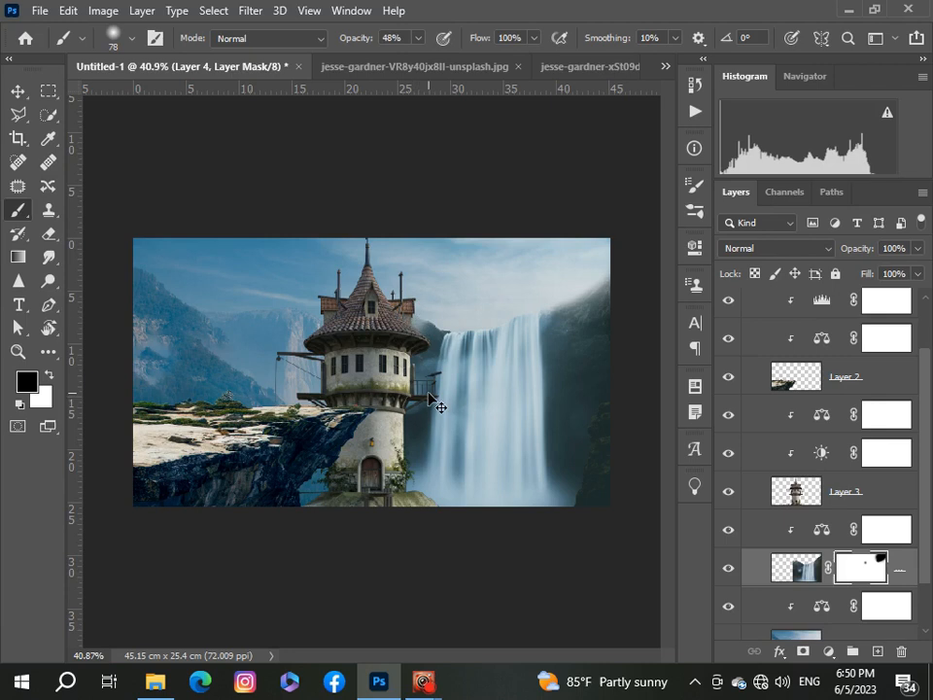
# Step: Lower the brush opacity to 24% and paint black on the mask along the waterfall's upper-left edge next to the tower roof
pyautogui.click(418, 39)
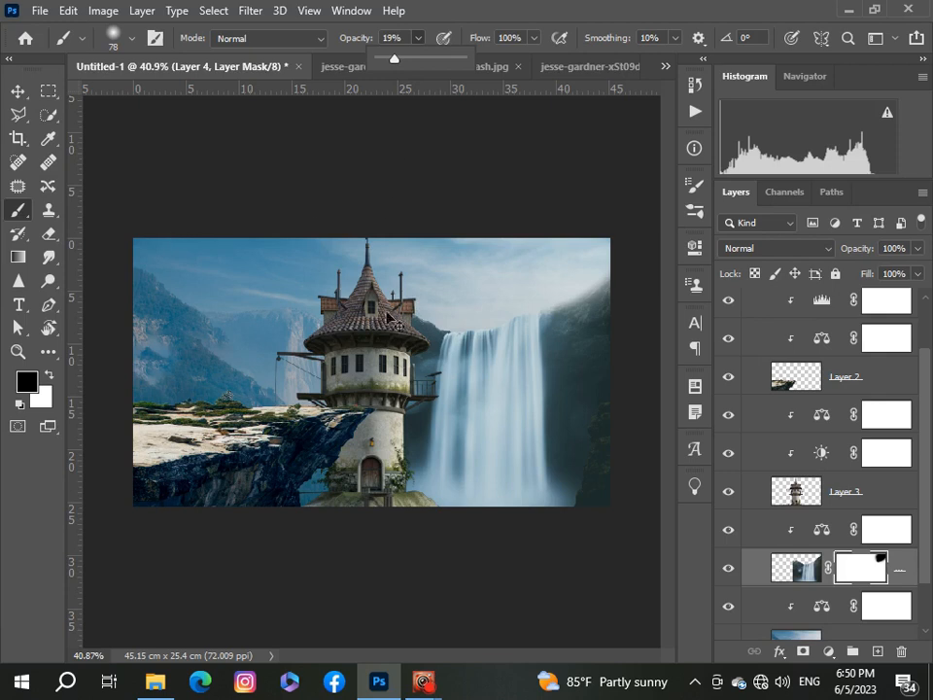
pyautogui.click(18, 213)
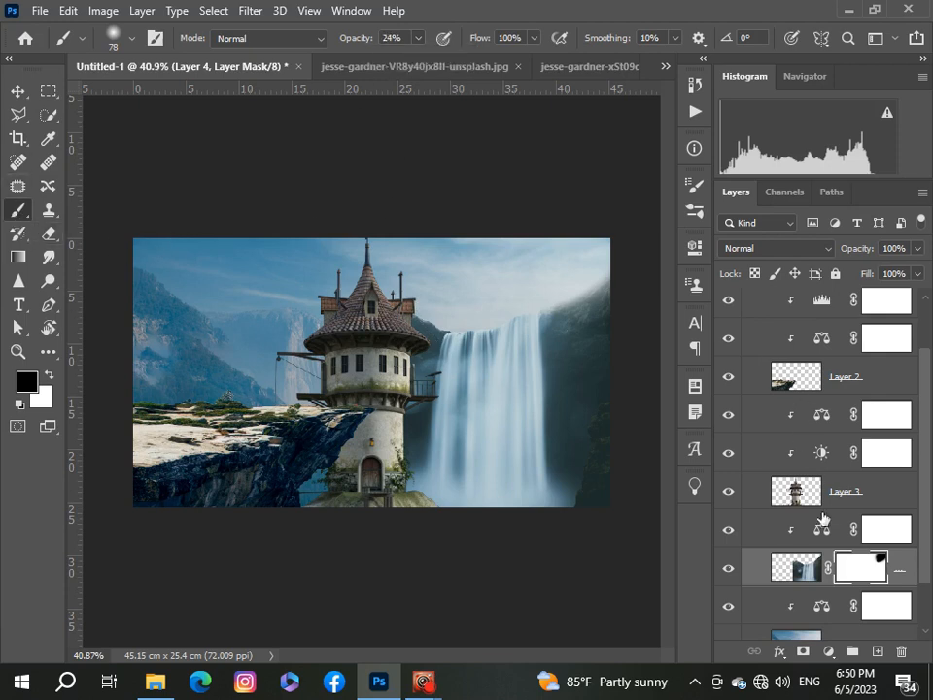
pyautogui.keyDown('ctrl'); pyautogui.click(878, 565); pyautogui.keyUp('ctrl')
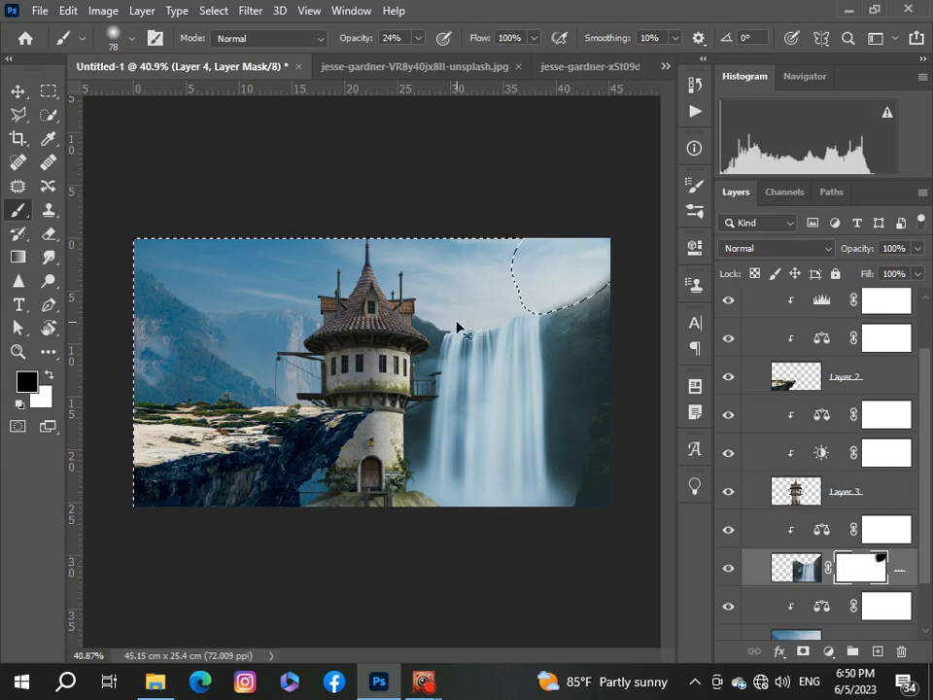
pyautogui.hotkey('ctrl', 'd')
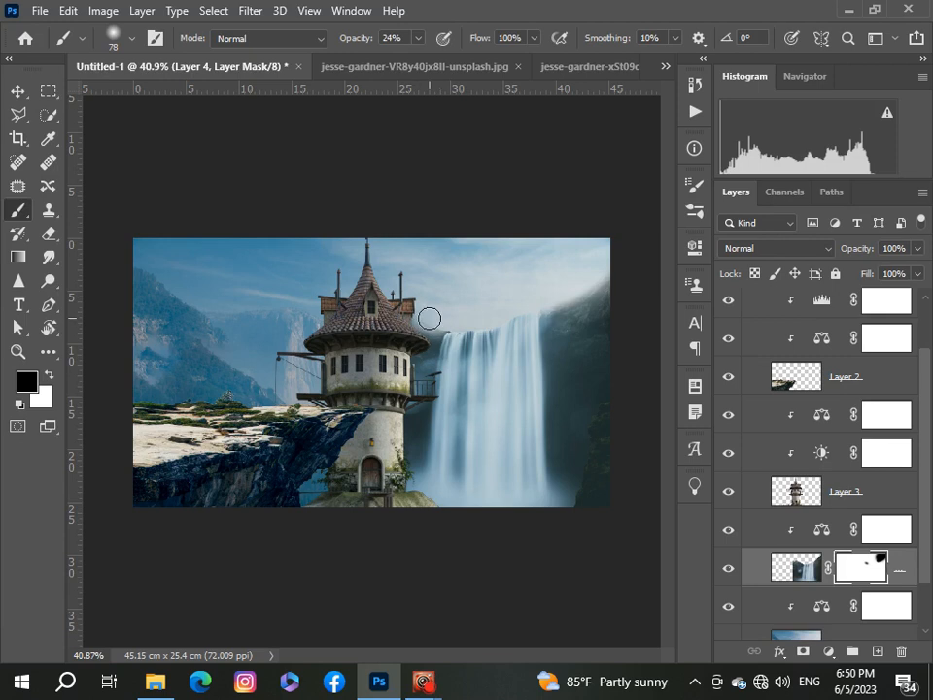
pyautogui.scroll(3, 438, 319)
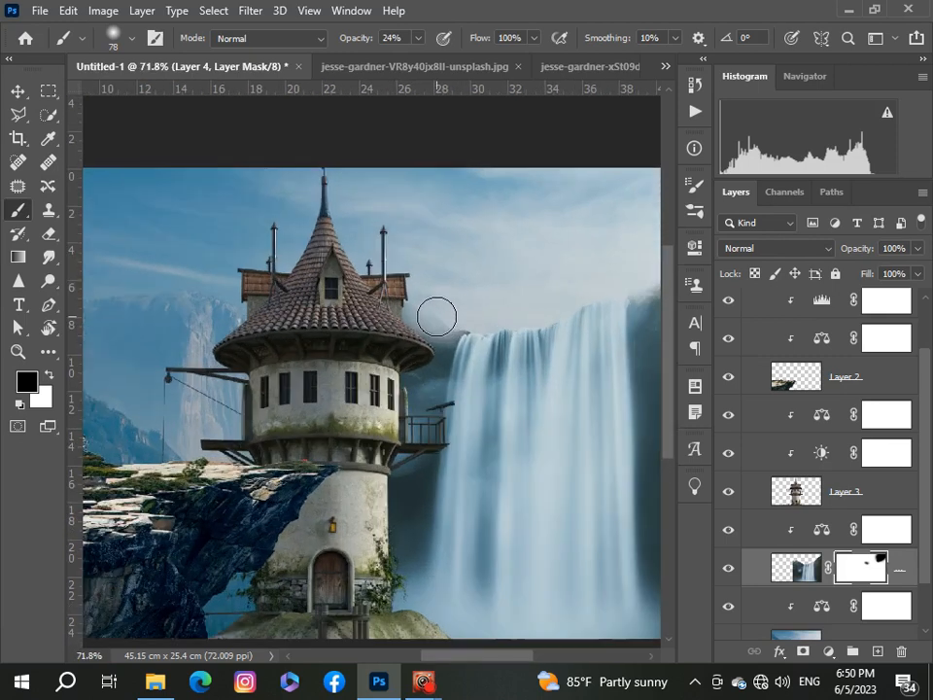
pyautogui.moveTo(460, 321); pyautogui.dragTo(408, 304)
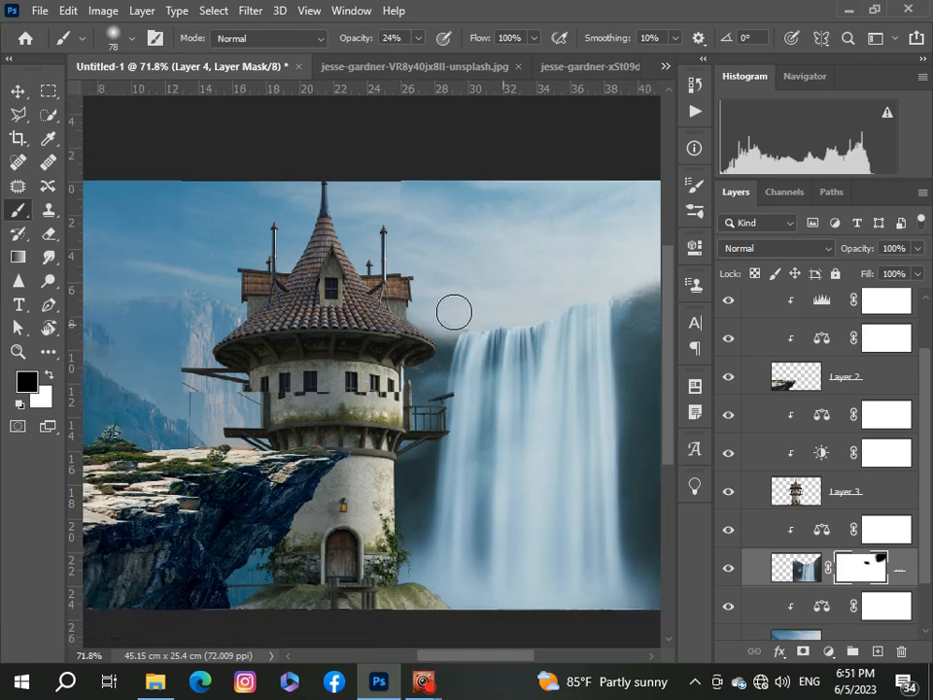
# Step: Add a Brightness/Contrast adjustment clipped to the waterfall layer and adjust its Brightness slider
pyautogui.scroll(-3, 452, 310)
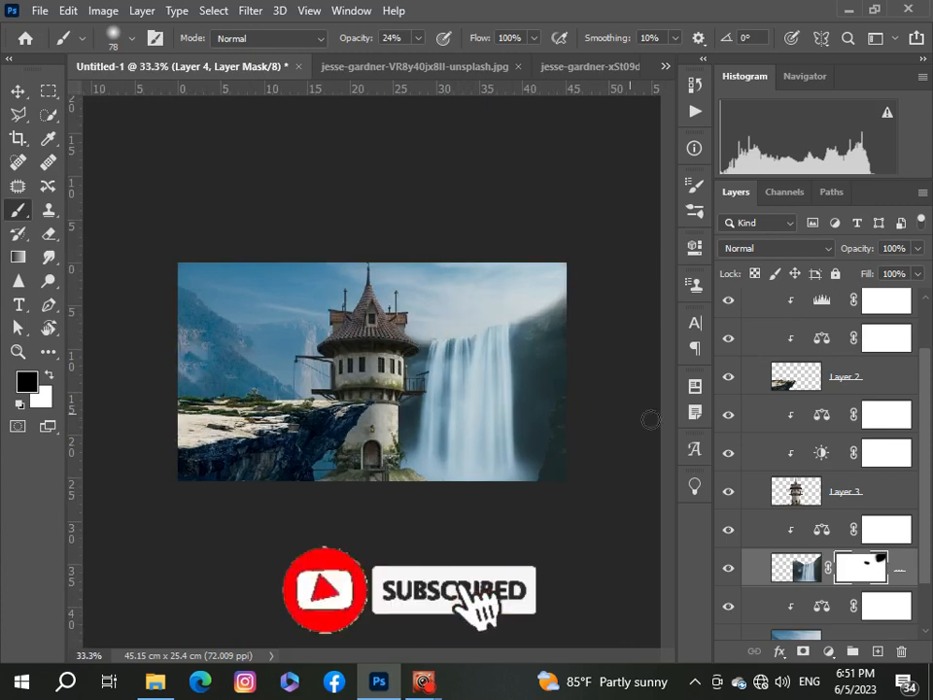
pyautogui.click(829, 652)
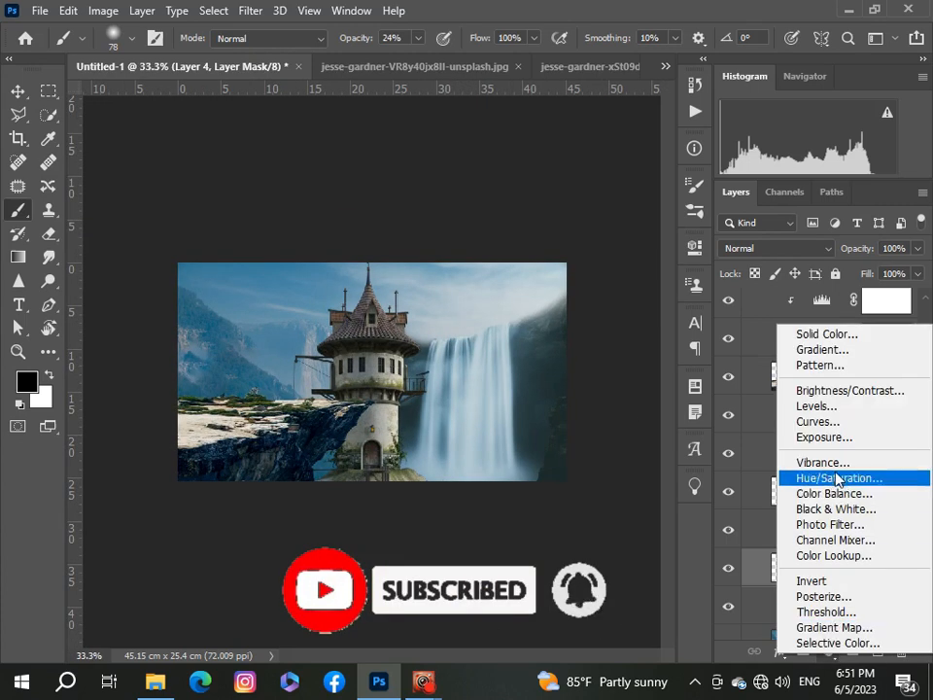
pyautogui.click(835, 392)
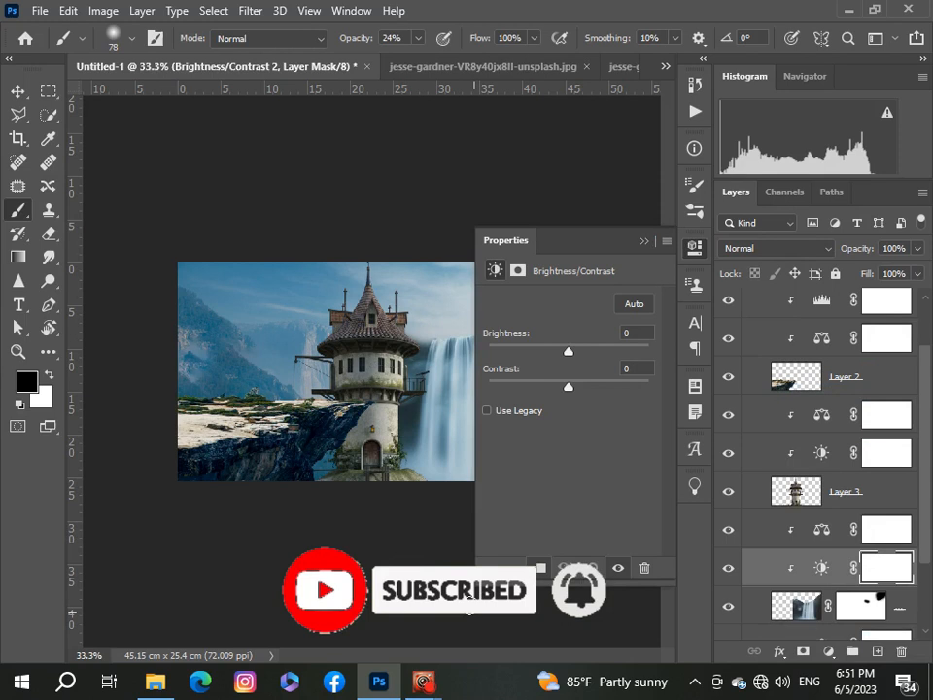
pyautogui.scroll(5, 467, 597)
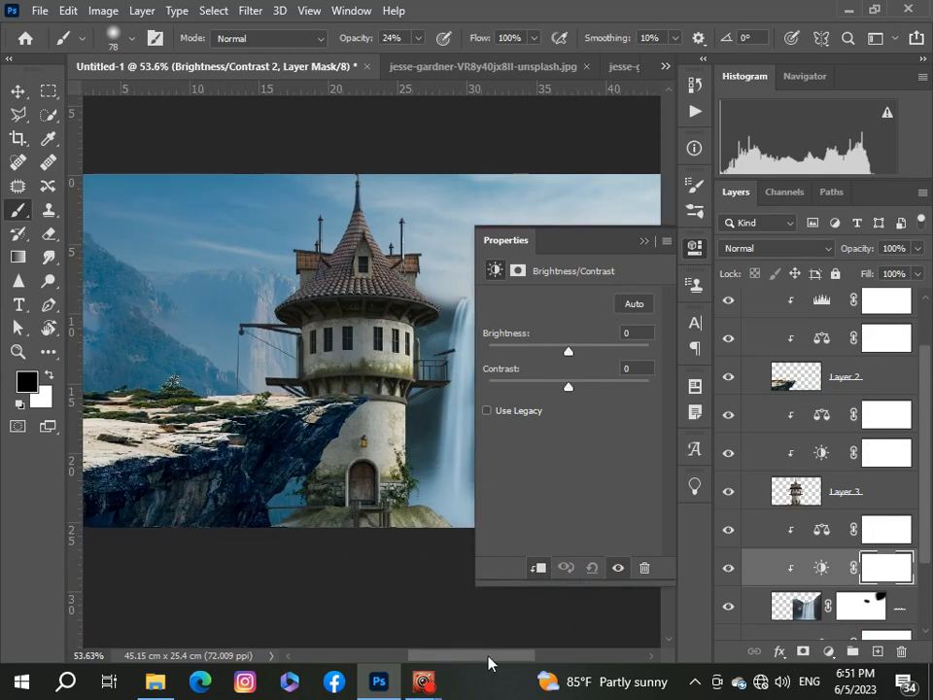
pyautogui.moveTo(488, 663); pyautogui.dragTo(531, 660)
pyautogui.moveTo(569, 351); pyautogui.dragTo(580, 388)
pyautogui.click(639, 243)
# Step: Paste the branch image from Branch.png into the composite and place its layer beneath the tower layer
pyautogui.scroll(-2, 298, 290)
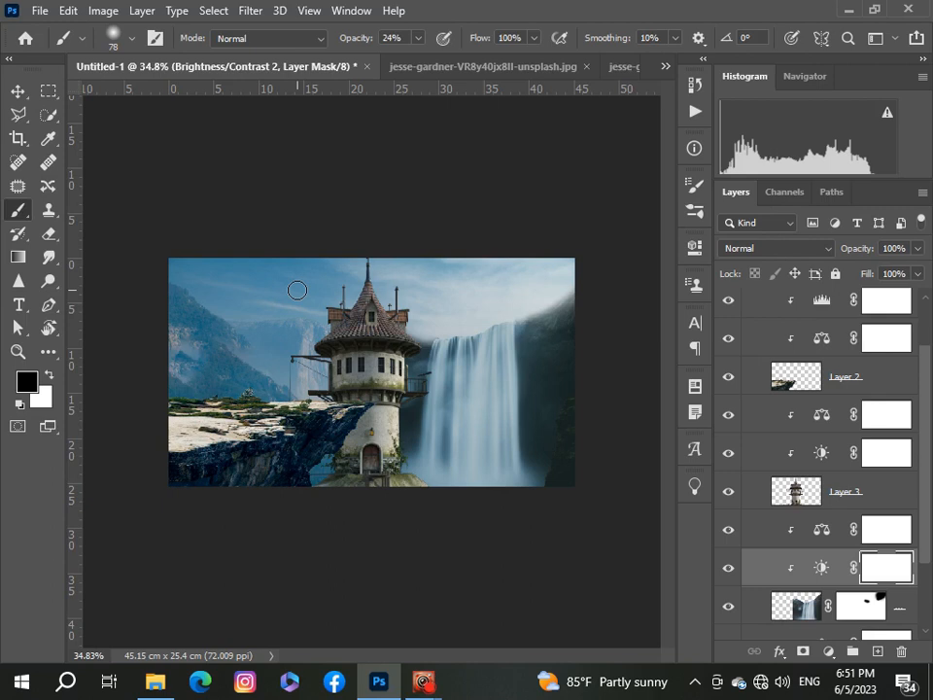
pyautogui.scroll(1, 297, 290)
pyautogui.scroll(-2, 297, 291)
pyautogui.scroll(1, 296, 290)
pyautogui.click(666, 70)
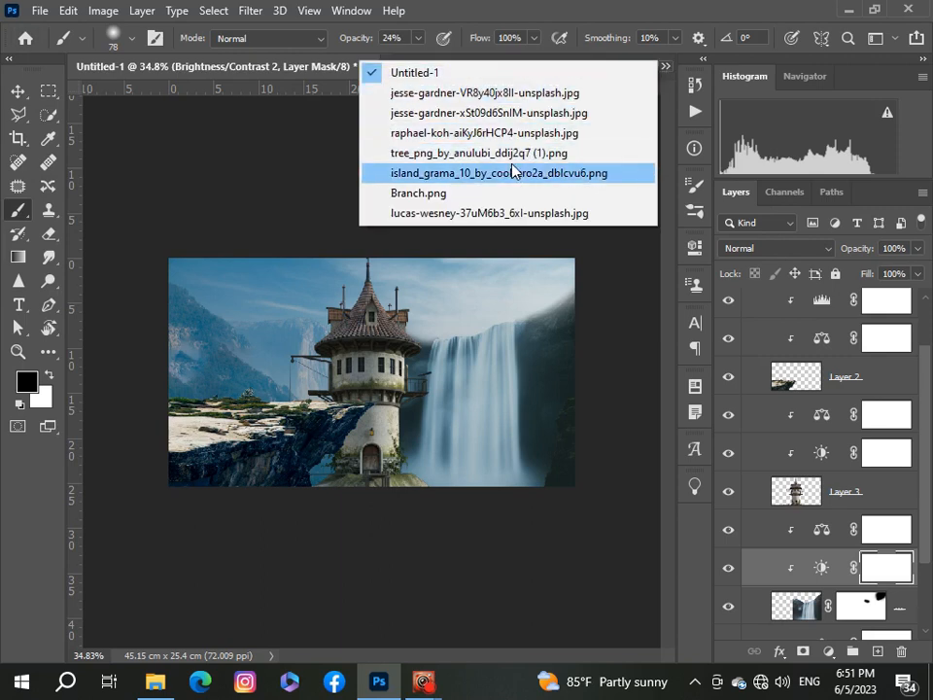
pyautogui.click(500, 191)
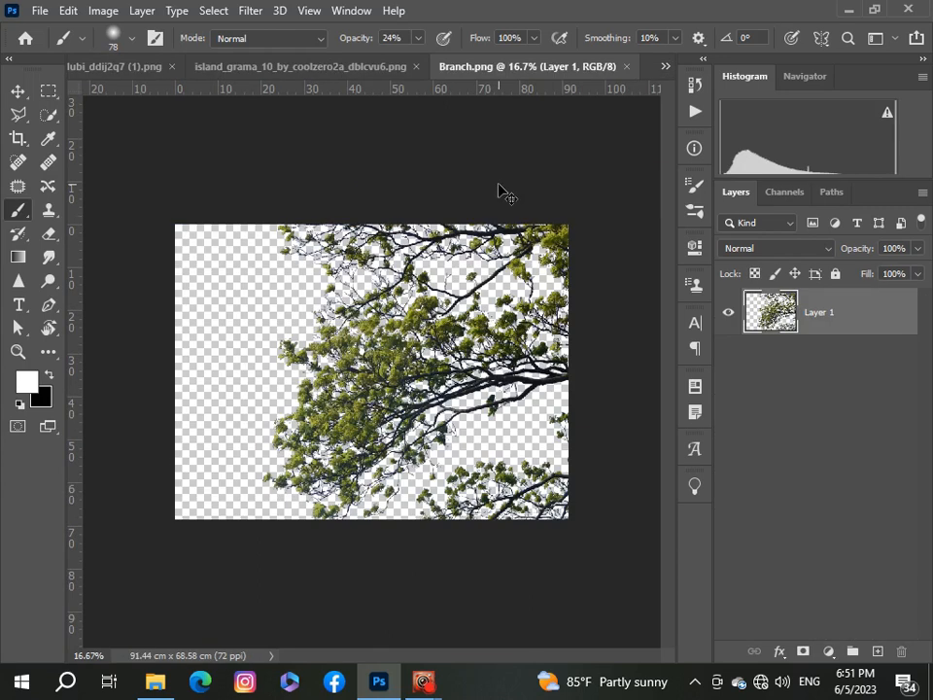
pyautogui.click(663, 68)
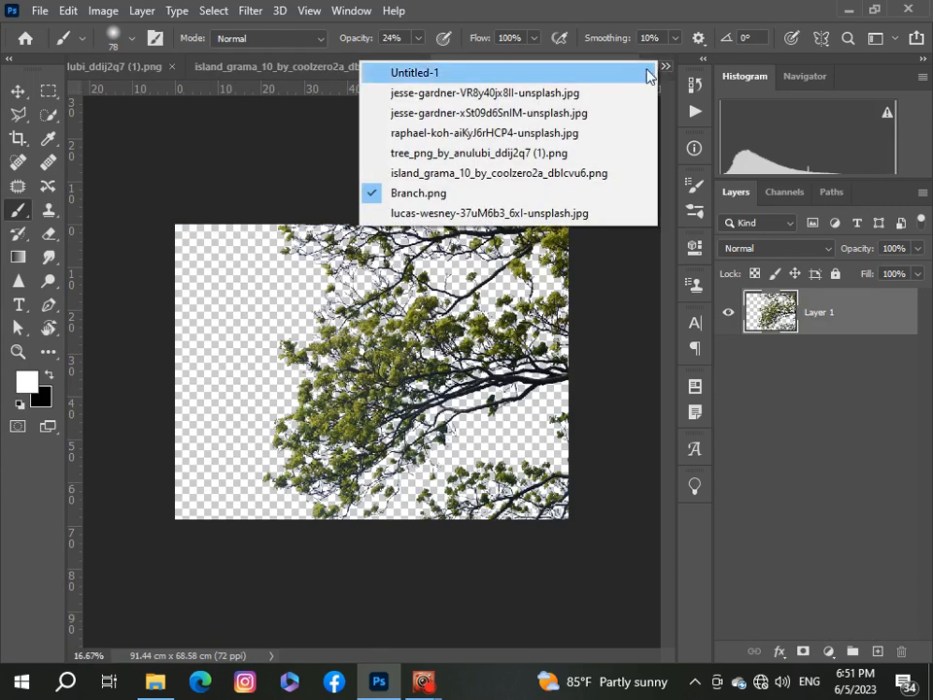
pyautogui.click(643, 73)
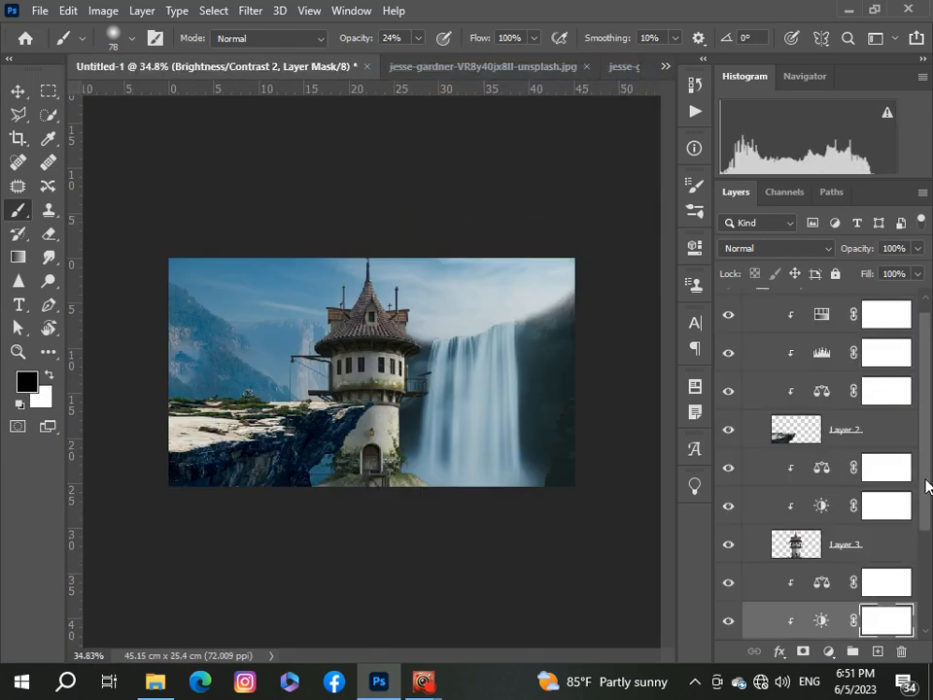
pyautogui.scroll(-2, 928, 486)
pyautogui.click(873, 474)
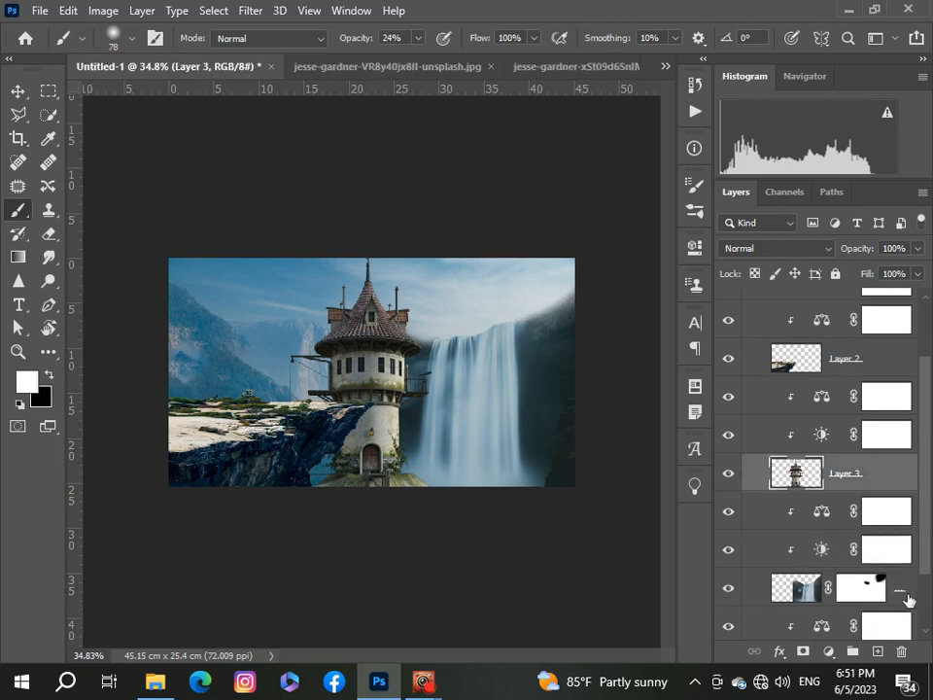
pyautogui.hotkey('ctrl', 'v')
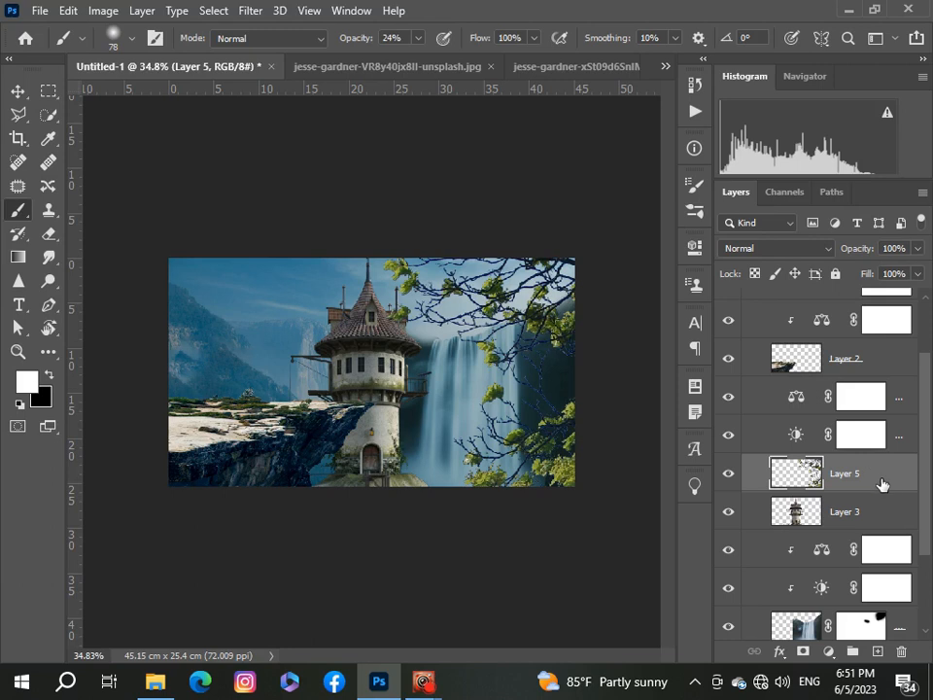
pyautogui.moveTo(881, 483); pyautogui.dragTo(882, 533)
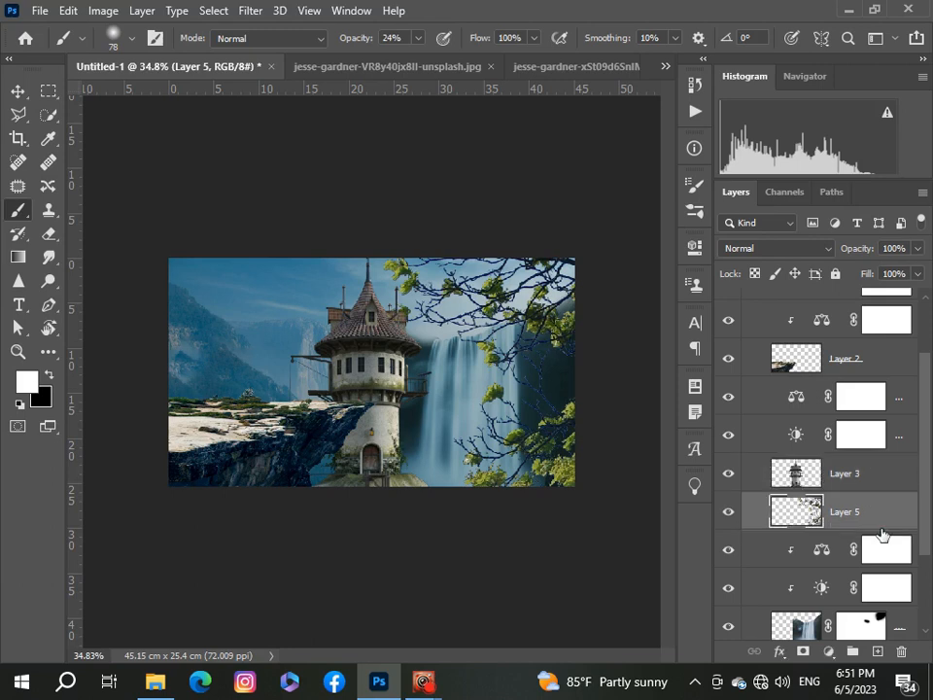
# Step: Free-transform the branch, scaling it to about 26.5% and positioning it in the upper-right corner over the waterfall
pyautogui.hotkey('ctrl', 't')
pyautogui.hotkey('ctrl', '0')
pyautogui.moveTo(596, 554); pyautogui.dragTo(435, 445)
pyautogui.hotkey('ctrl', '0')
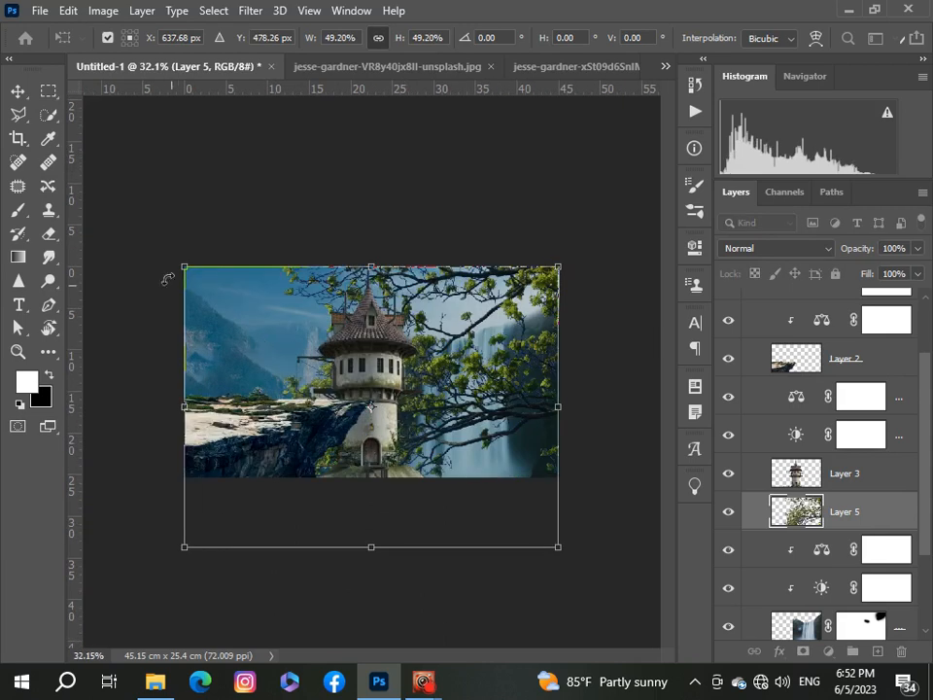
pyautogui.moveTo(188, 266); pyautogui.dragTo(275, 333)
pyautogui.moveTo(459, 451); pyautogui.dragTo(465, 367)
pyautogui.moveTo(283, 249); pyautogui.dragTo(339, 298)
pyautogui.moveTo(505, 408); pyautogui.dragTo(502, 369)
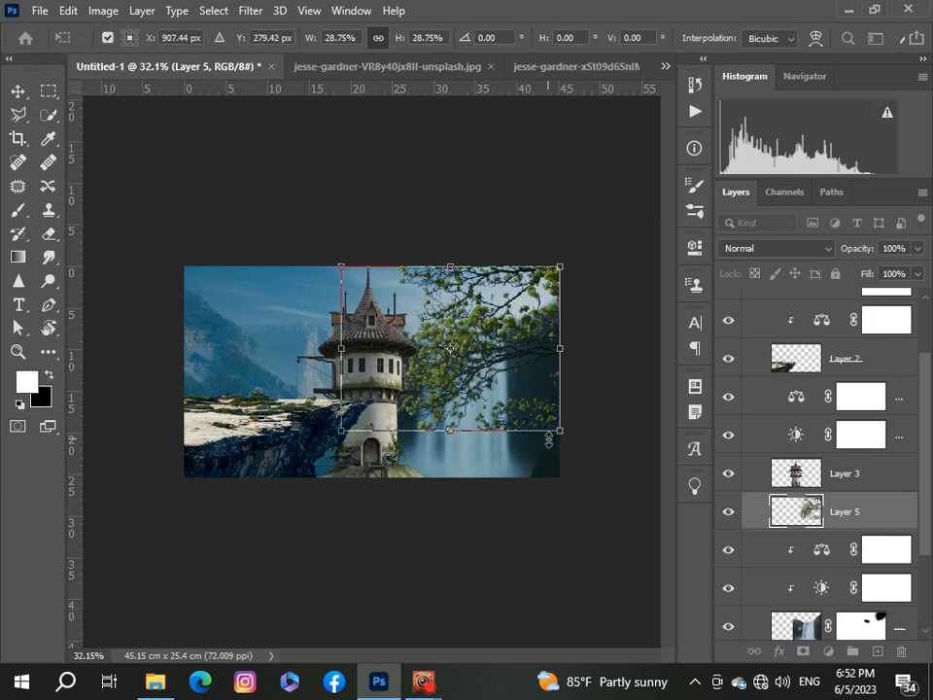
pyautogui.moveTo(549, 420); pyautogui.dragTo(539, 407)
pyautogui.moveTo(509, 385); pyautogui.dragTo(530, 385)
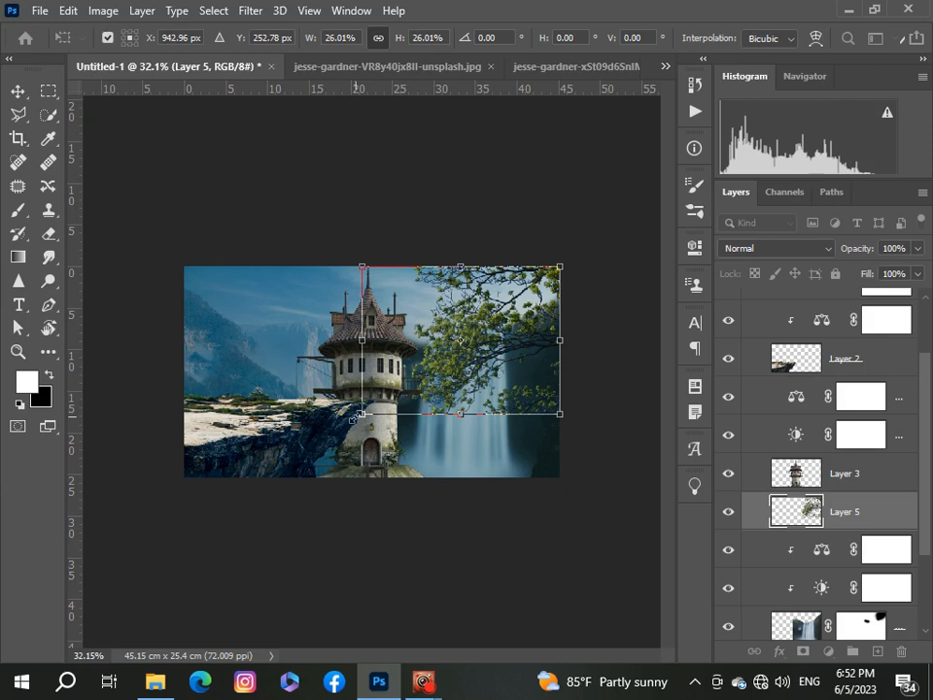
pyautogui.moveTo(357, 415); pyautogui.dragTo(357, 418)
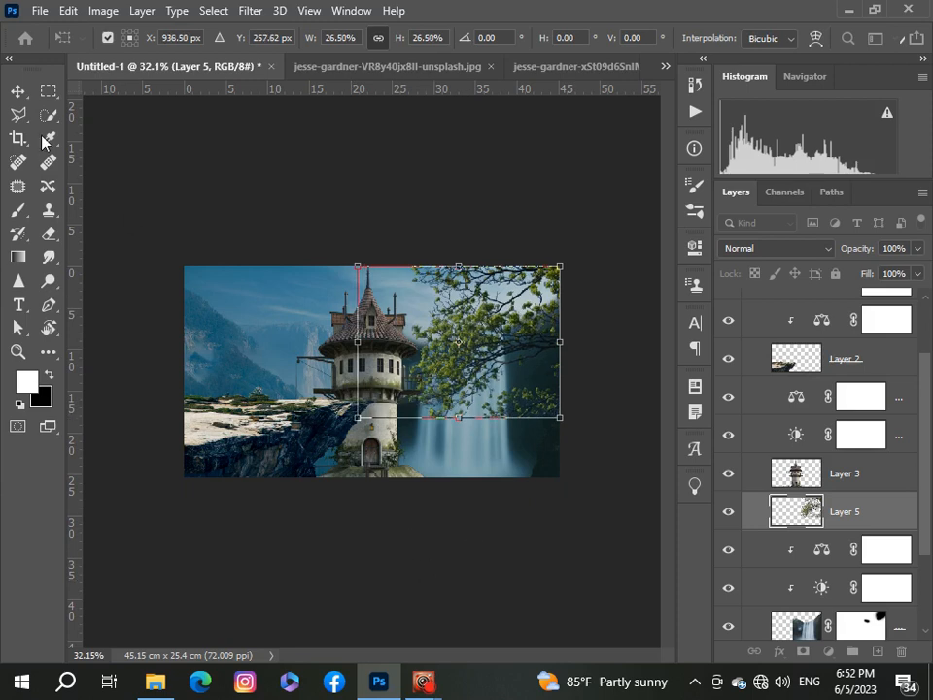
pyautogui.click(17, 91)
# Step: Switch to the tree_png_by_anulubi_ddij2q7 (1).png document
pyautogui.scroll(2, 292, 489)
pyautogui.scroll(-3, 291, 489)
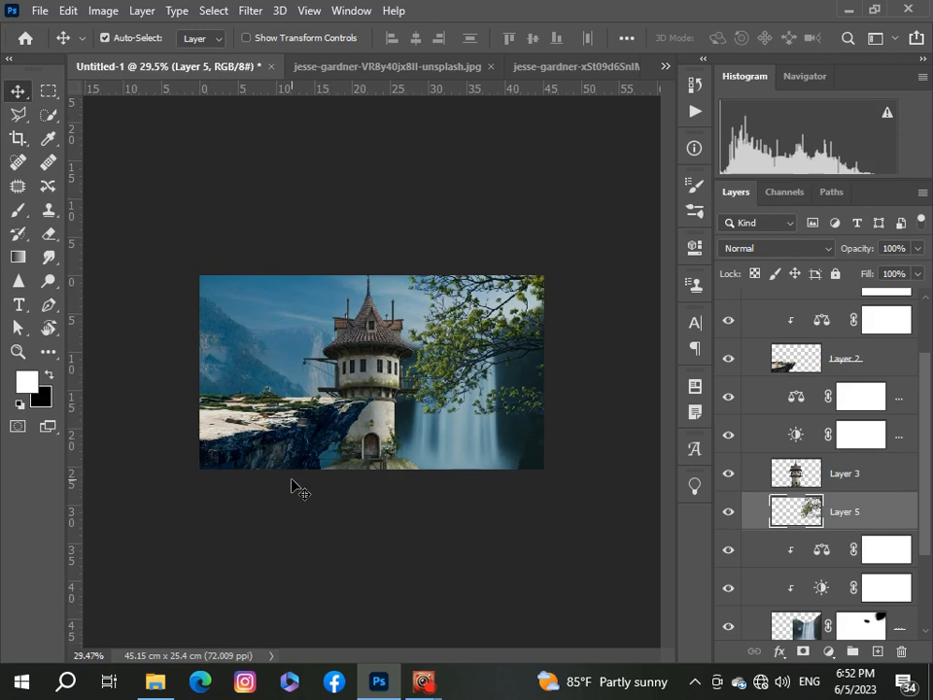
pyautogui.scroll(2, 292, 489)
pyautogui.scroll(-1, 291, 489)
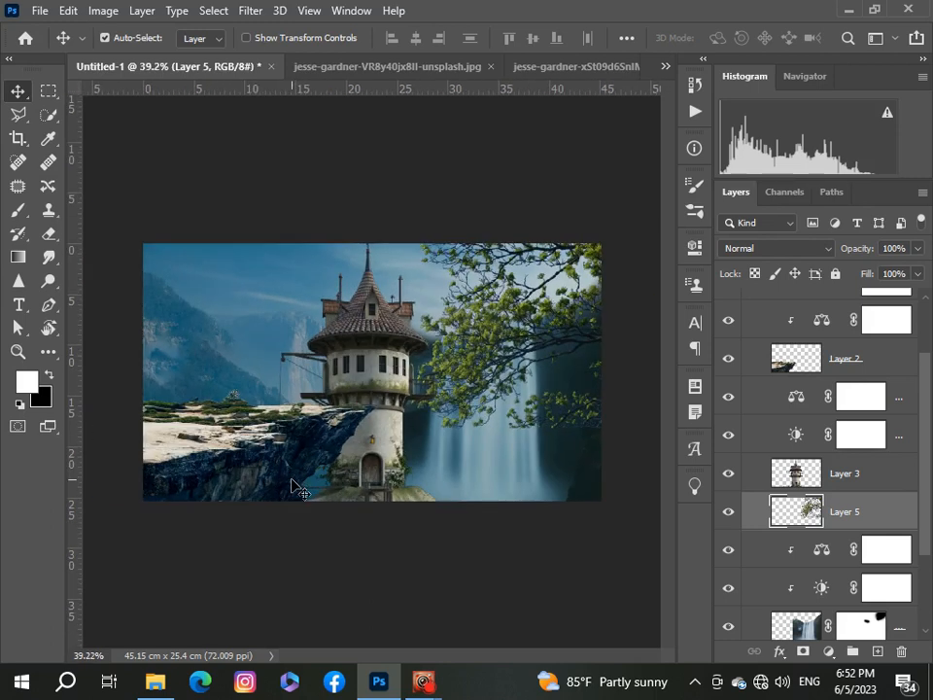
pyautogui.scroll(1, 291, 489)
pyautogui.scroll(-2, 292, 489)
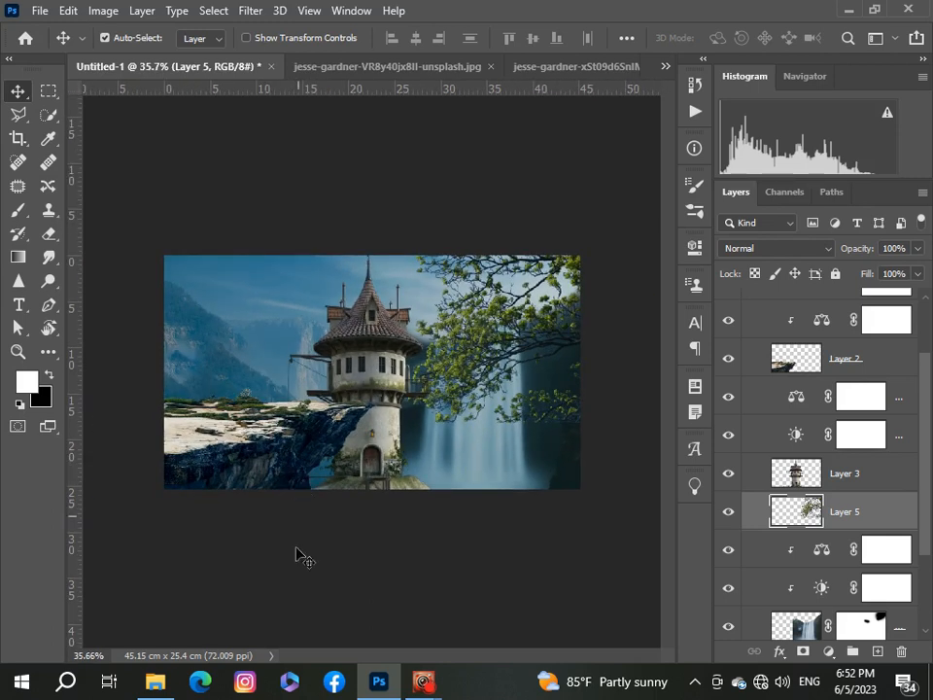
pyautogui.click(667, 68)
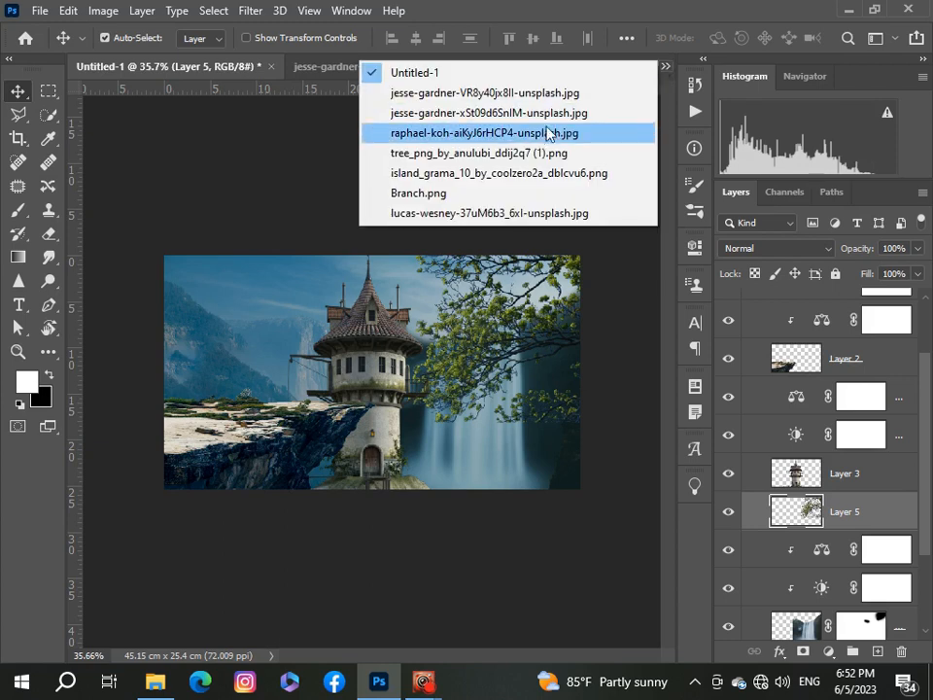
pyautogui.click(531, 153)
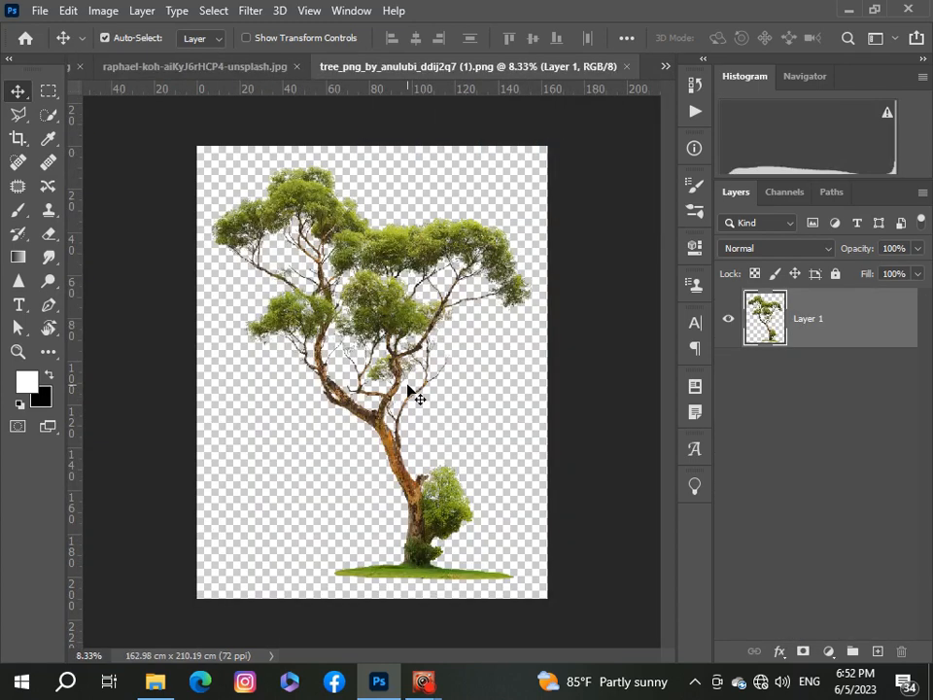
# Step: Switch to the tree_16_png_by_gd08_d2ysap1 - Copy.png document
pyautogui.click(667, 66)
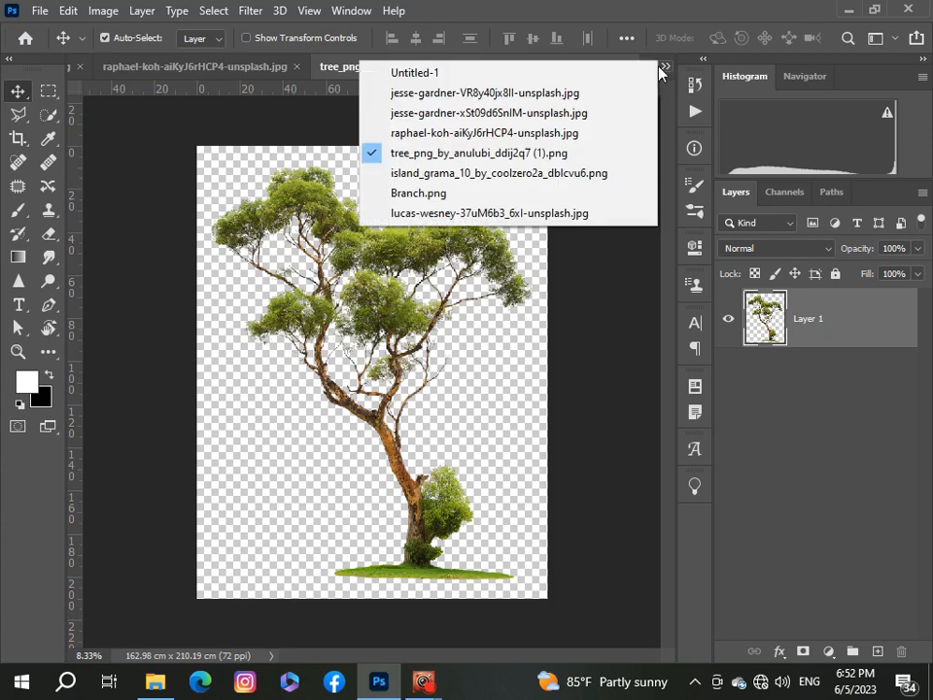
pyautogui.click(457, 74)
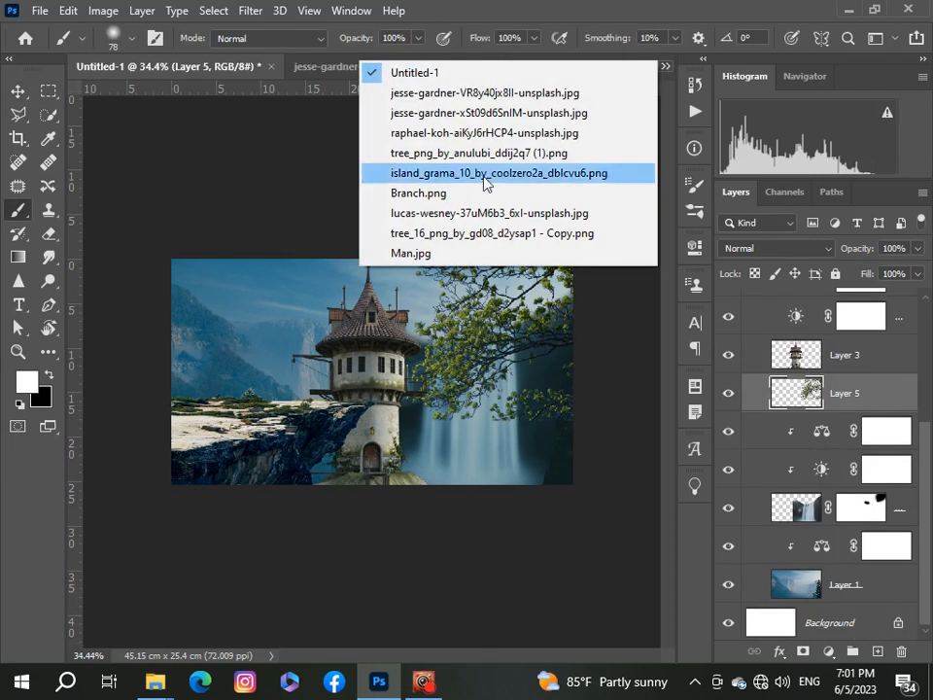
pyautogui.click(435, 234)
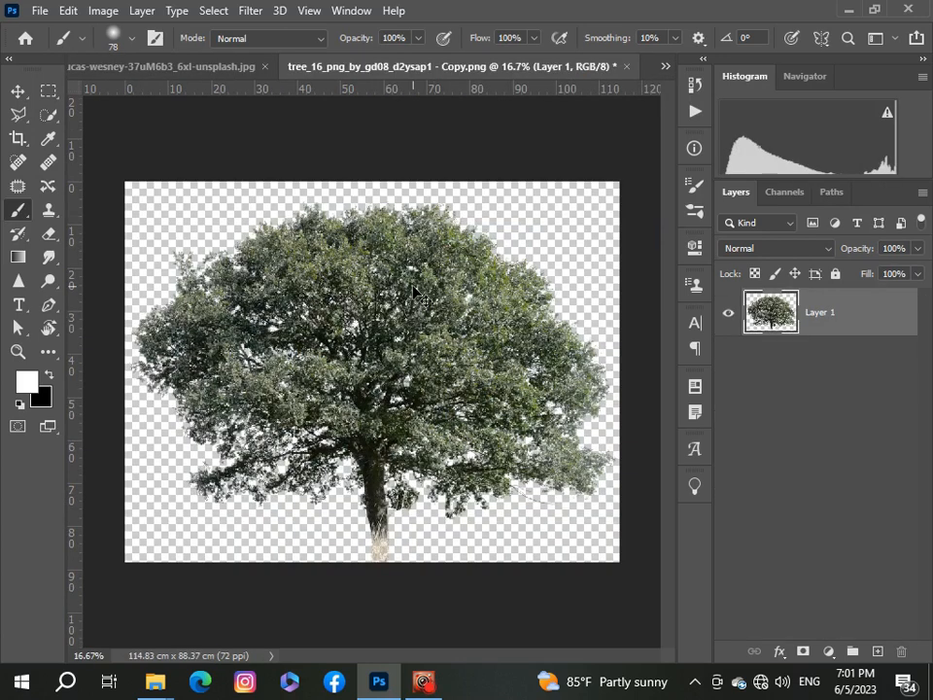
# Step: Bring the tree into the composite and place its layer directly beneath the tower layer
pyautogui.click(666, 68)
pyautogui.click(622, 90)
pyautogui.click(665, 67)
pyautogui.click(633, 76)
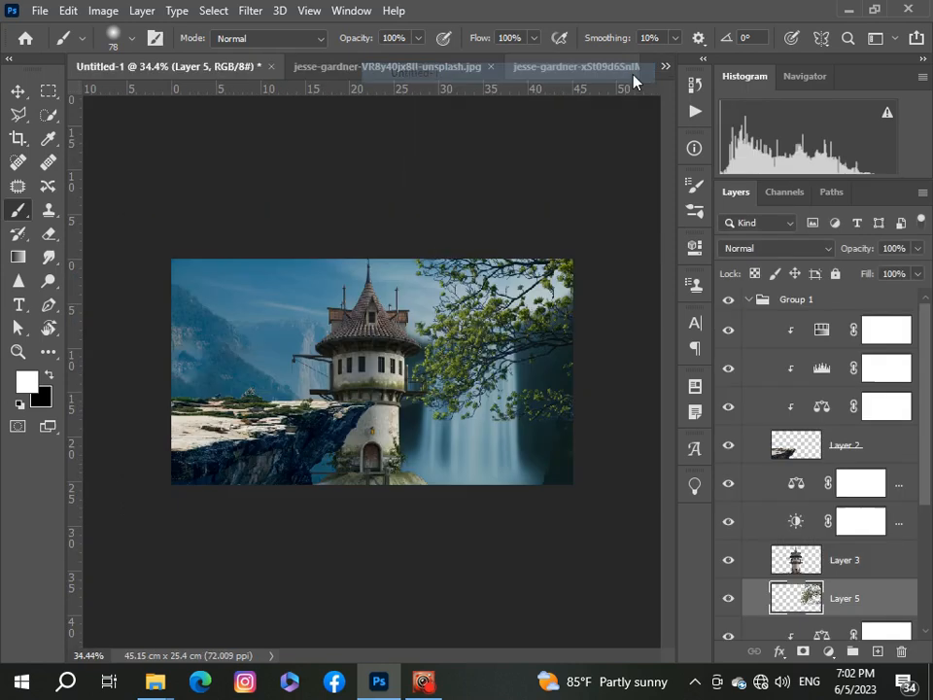
pyautogui.moveTo(820, 554); pyautogui.dragTo(805, 542)
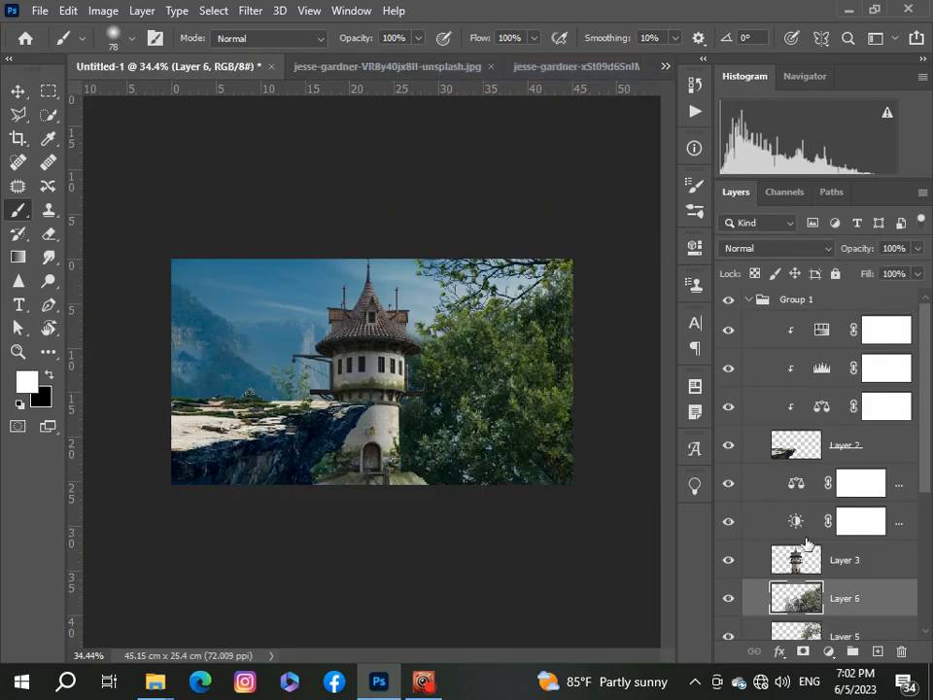
# Step: Free-transform the tree, scaling it to about 16.6% and placing it on the left side of the cliff
pyautogui.hotkey('ctrl', 't')
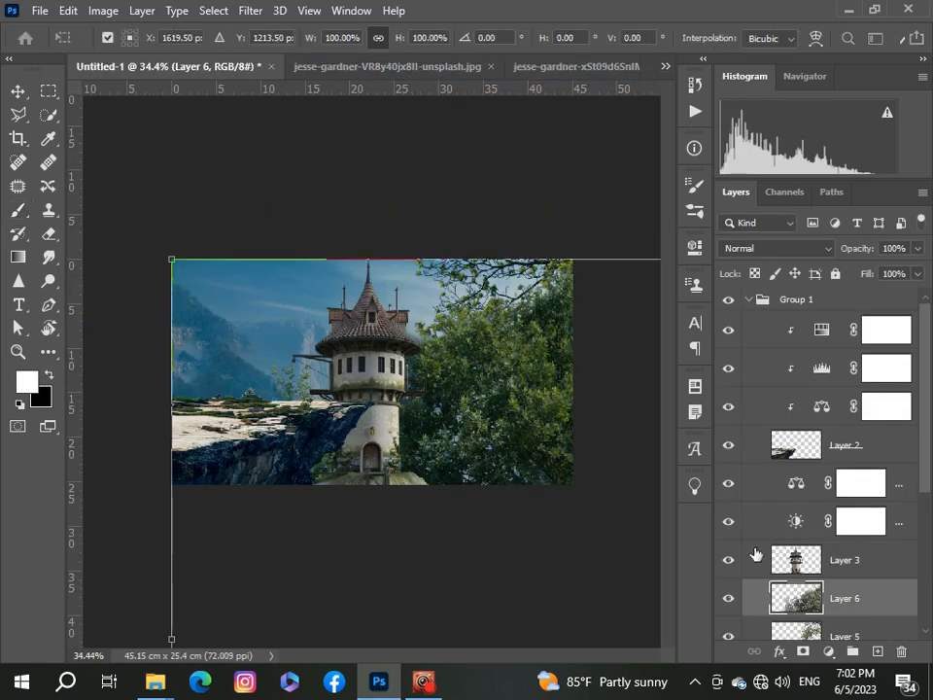
pyautogui.scroll(-2, 757, 555)
pyautogui.scroll(-5, 302, 485)
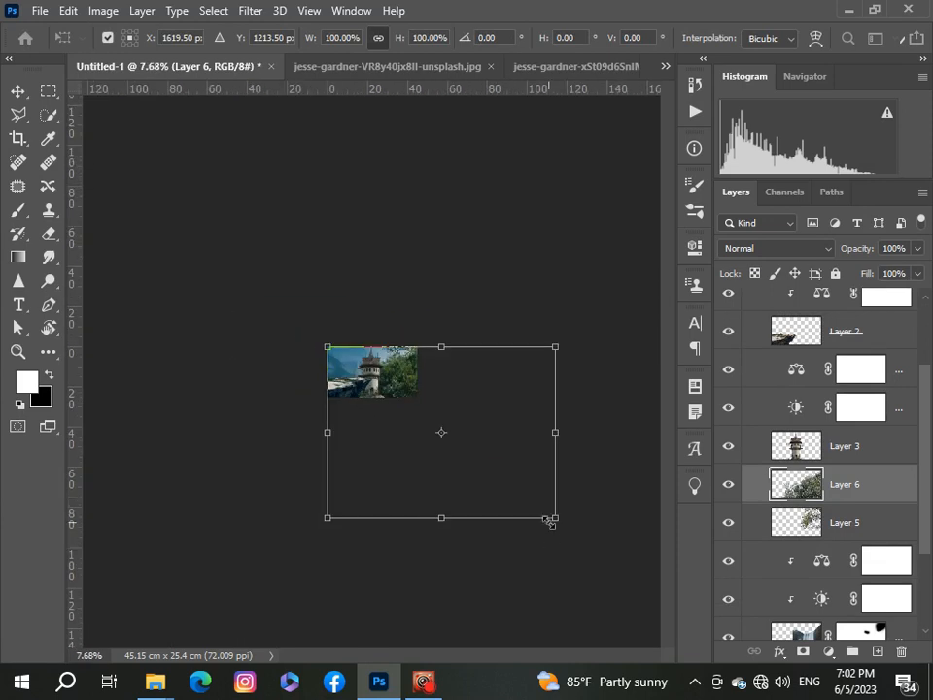
pyautogui.moveTo(549, 521); pyautogui.dragTo(416, 412)
pyautogui.scroll(1, 411, 317)
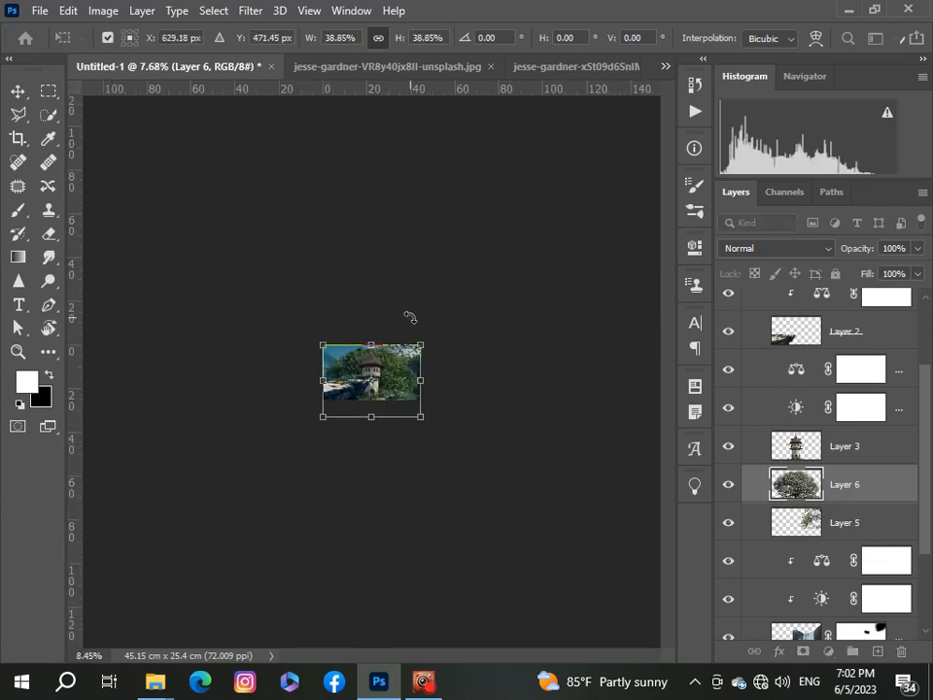
pyautogui.scroll(4, 410, 317)
pyautogui.moveTo(525, 515); pyautogui.dragTo(393, 354)
pyautogui.moveTo(292, 335); pyautogui.dragTo(185, 357)
pyautogui.scroll(2, 274, 338)
pyautogui.scroll(-3, 174, 355)
pyautogui.moveTo(175, 298); pyautogui.dragTo(222, 355)
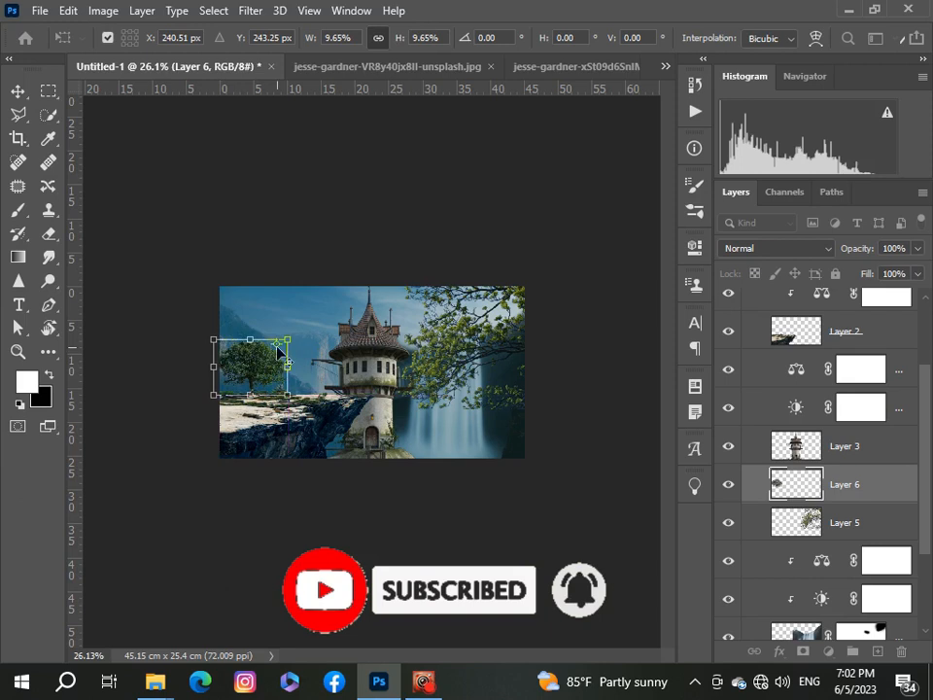
pyautogui.moveTo(288, 339); pyautogui.dragTo(325, 310)
pyautogui.moveTo(299, 349); pyautogui.dragTo(282, 362)
pyautogui.scroll(4, 284, 358)
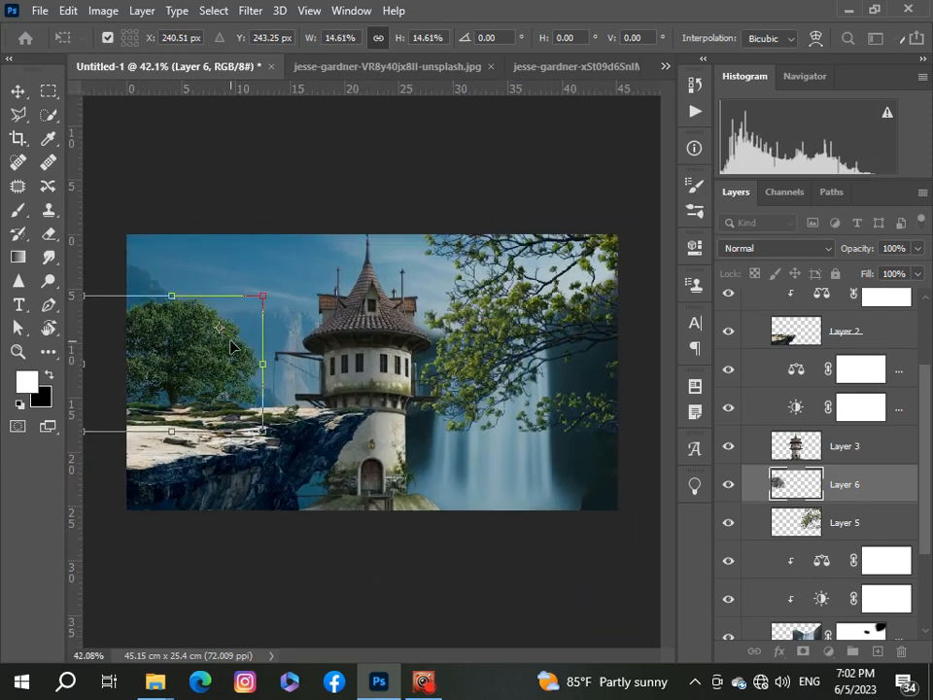
pyautogui.scroll(-2, 151, 324)
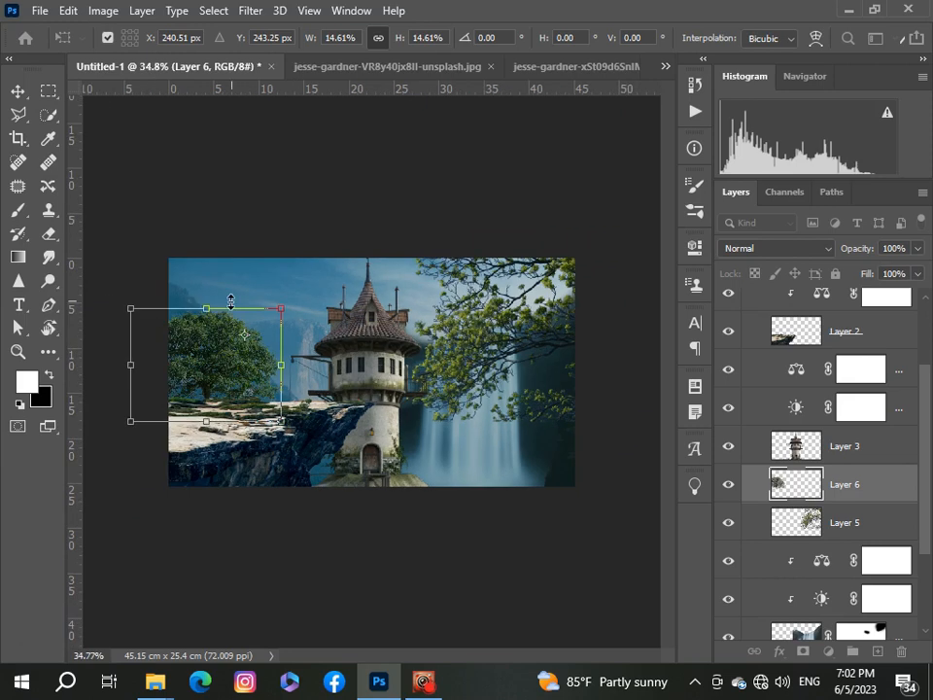
pyautogui.moveTo(230, 302); pyautogui.dragTo(208, 291)
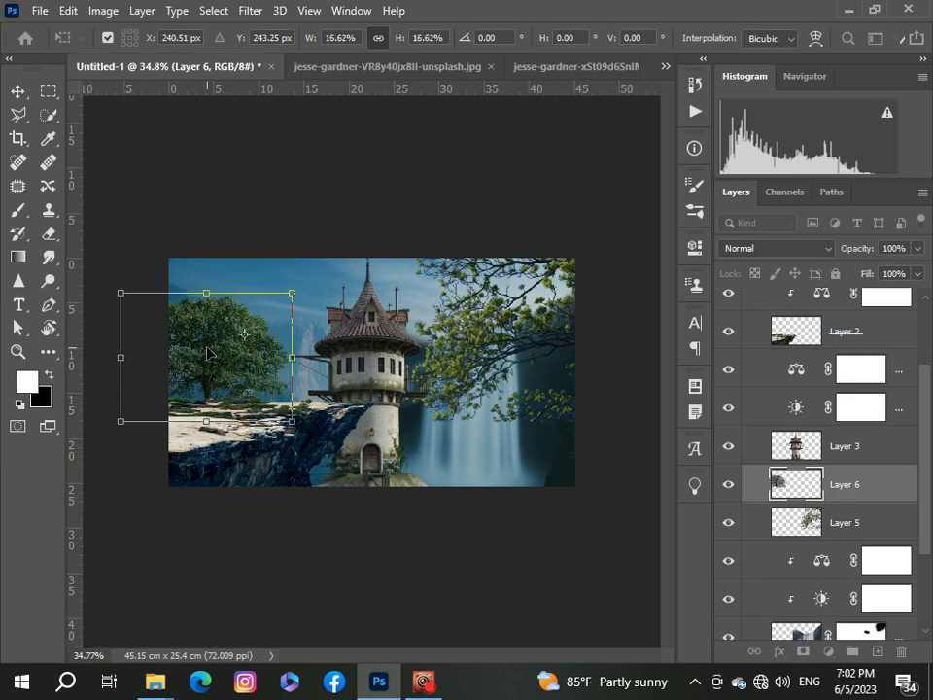
pyautogui.moveTo(206, 353); pyautogui.dragTo(199, 353)
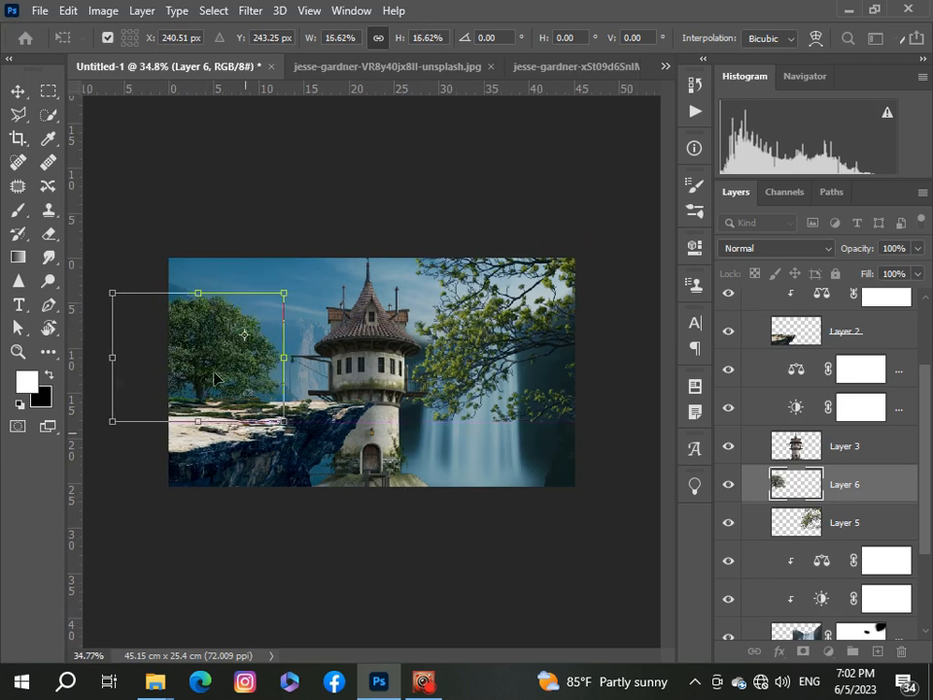
pyautogui.click(18, 91)
pyautogui.scroll(-5, 150, 150)
pyautogui.scroll(4, 246, 254)
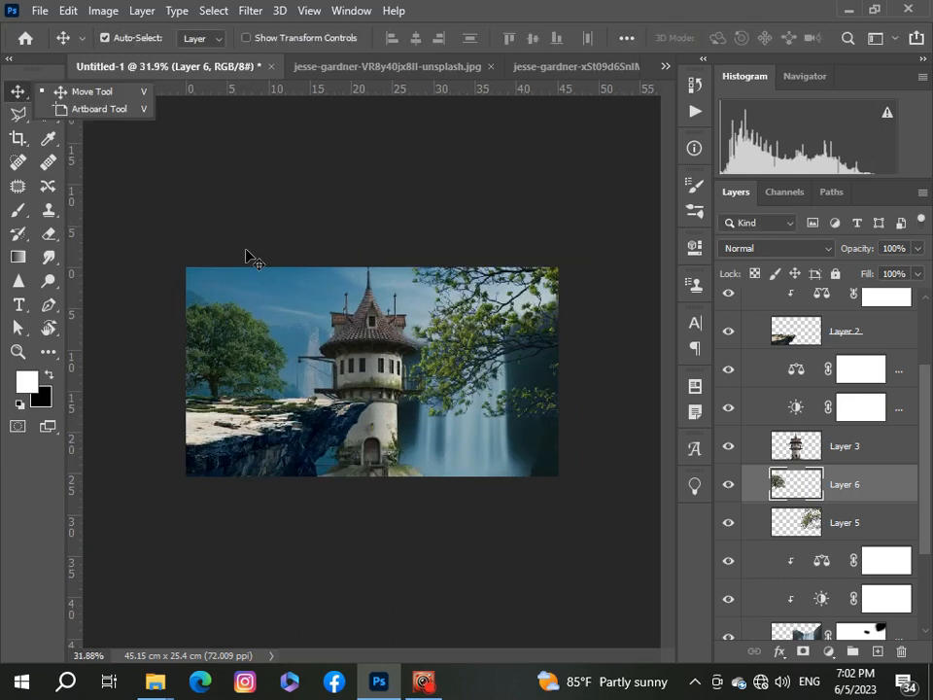
pyautogui.scroll(-1, 246, 255)
pyautogui.scroll(1, 246, 255)
# Step: Copy the man from Man.jpg into the composite, above the collapsed Group 1
pyautogui.click(666, 68)
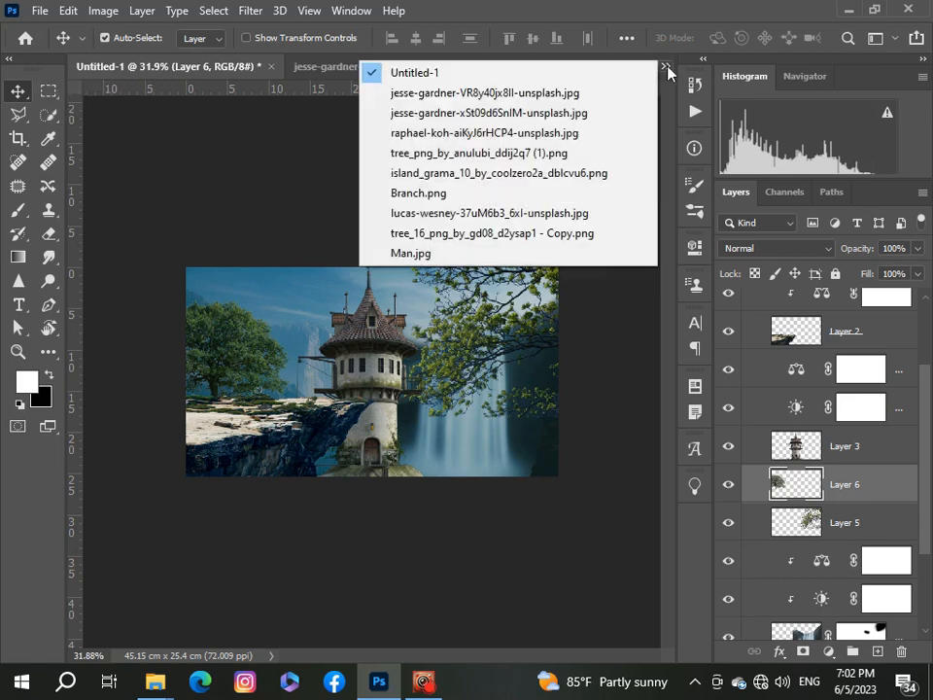
pyautogui.click(456, 253)
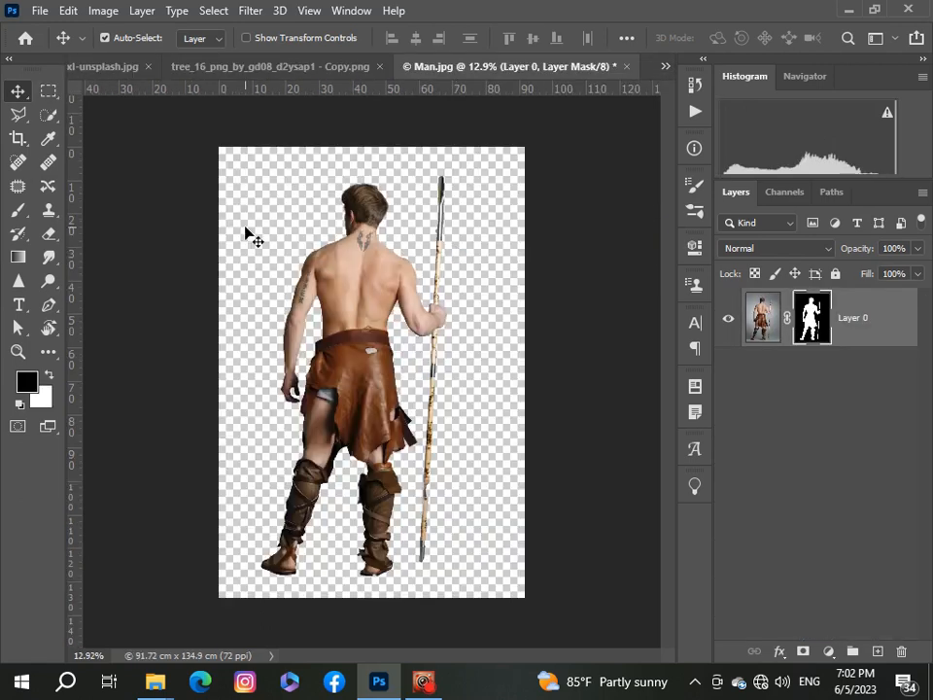
pyautogui.moveTo(337, 286); pyautogui.dragTo(334, 293)
pyautogui.click(666, 67)
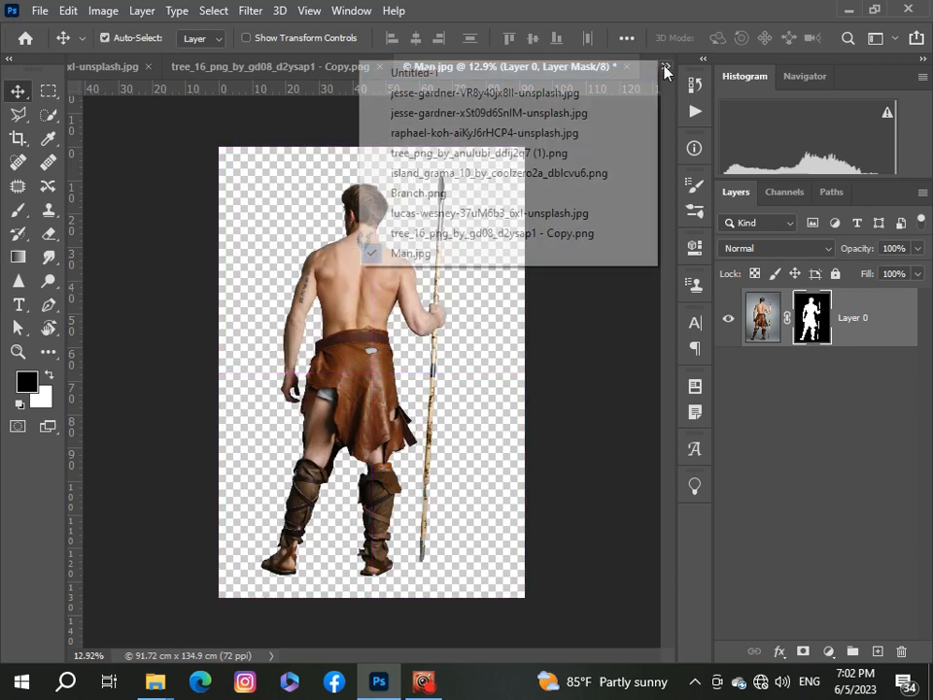
pyautogui.click(614, 80)
pyautogui.press('ctrl')
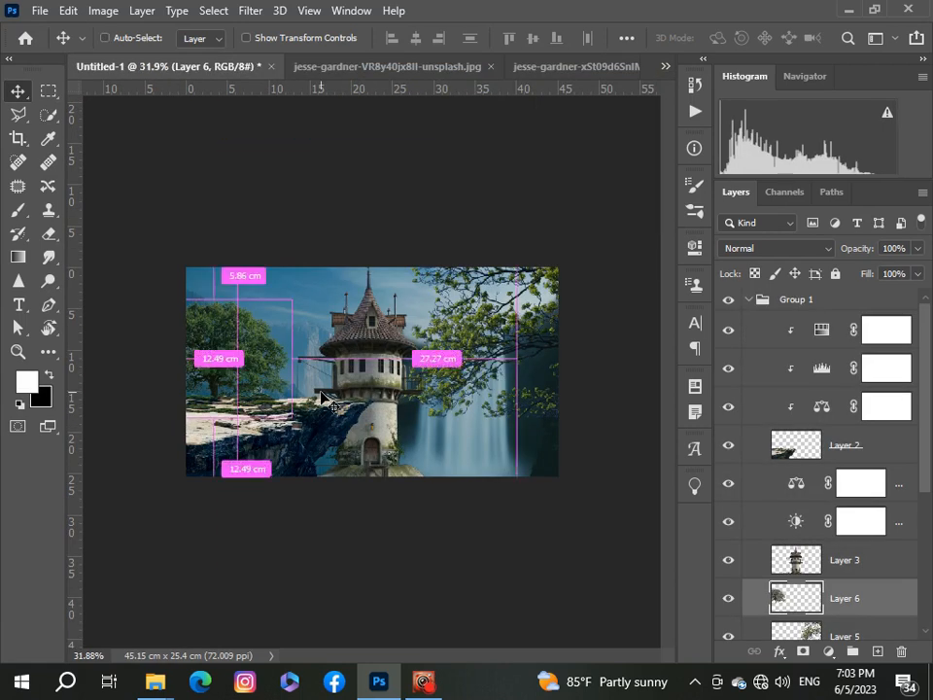
pyautogui.click(750, 301)
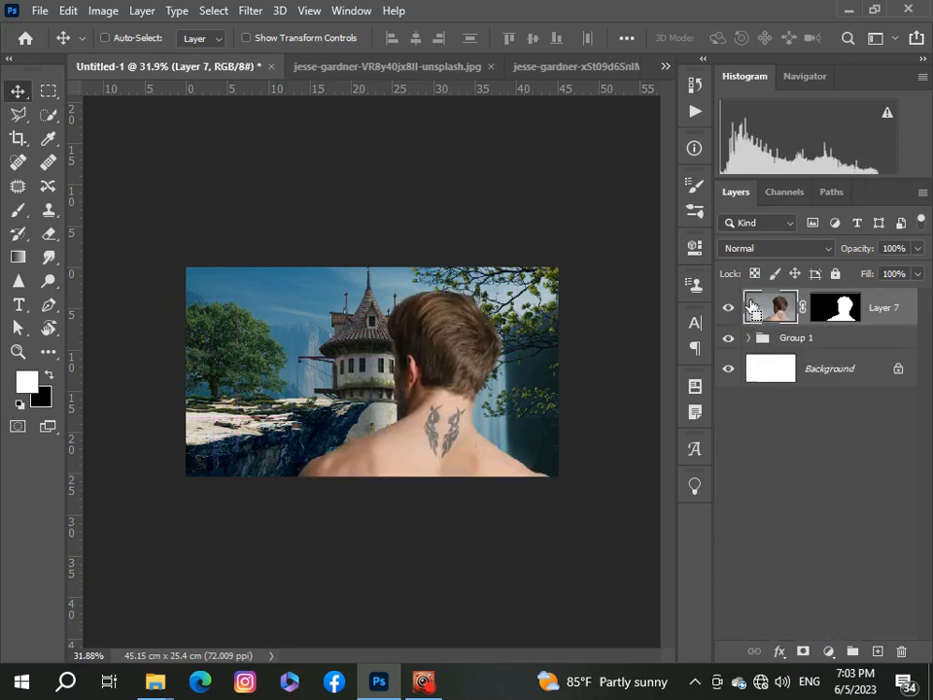
# Step: Free-transform the man, scaling him to about 5.6% and standing him on the cliff edge beside the tower
pyautogui.hotkey('ctrl', 't')
pyautogui.scroll(-5, 525, 566)
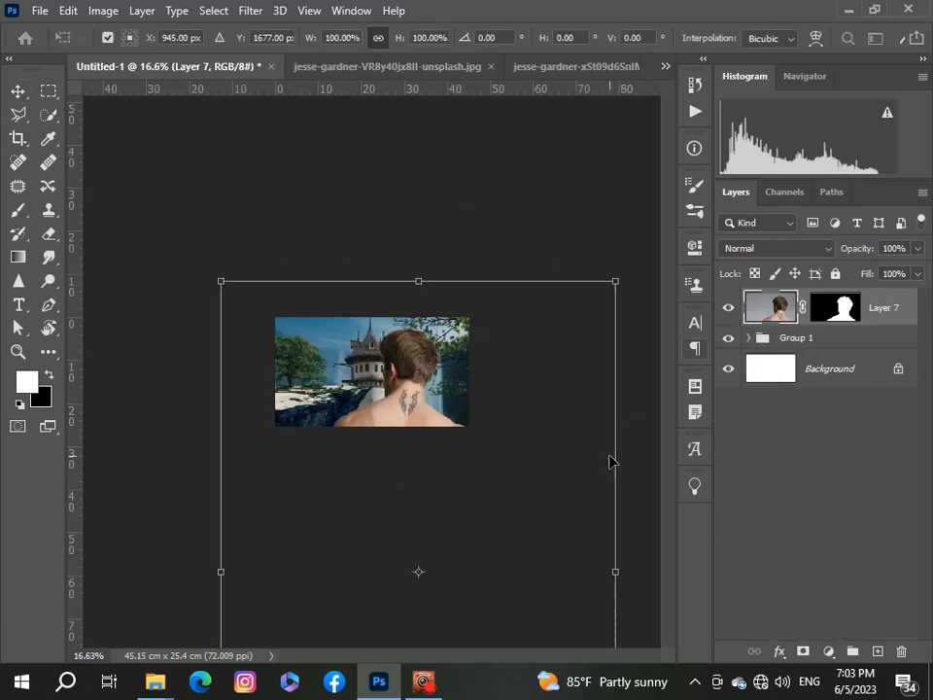
pyautogui.moveTo(462, 556); pyautogui.dragTo(340, 377)
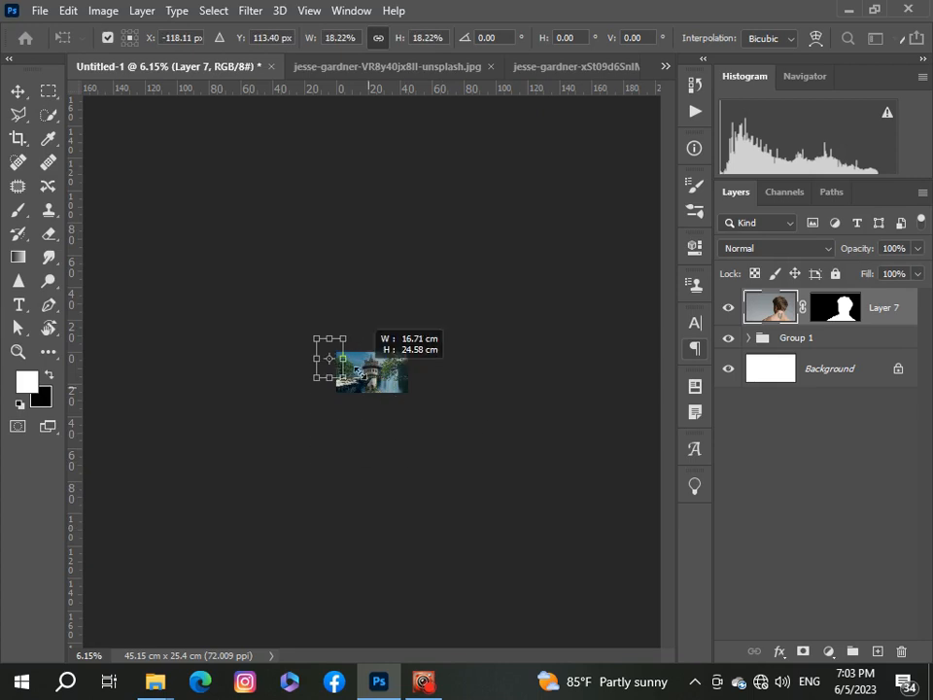
pyautogui.scroll(2, 325, 377)
pyautogui.scroll(3, 325, 377)
pyautogui.moveTo(210, 352); pyautogui.dragTo(355, 368)
pyautogui.moveTo(264, 236); pyautogui.dragTo(335, 339)
pyautogui.scroll(3, 329, 384)
pyautogui.moveTo(408, 389); pyautogui.dragTo(347, 367)
pyautogui.moveTo(281, 254); pyautogui.dragTo(313, 302)
pyautogui.moveTo(348, 382); pyautogui.dragTo(335, 387)
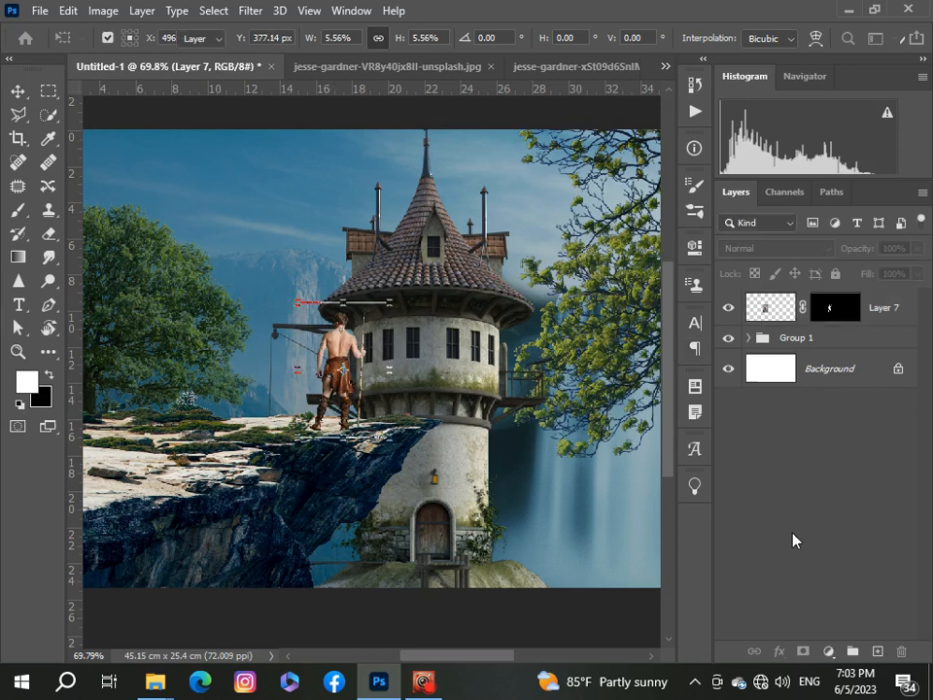
pyautogui.press('Return')
pyautogui.scroll(-4, 292, 438)
pyautogui.scroll(2, 291, 438)
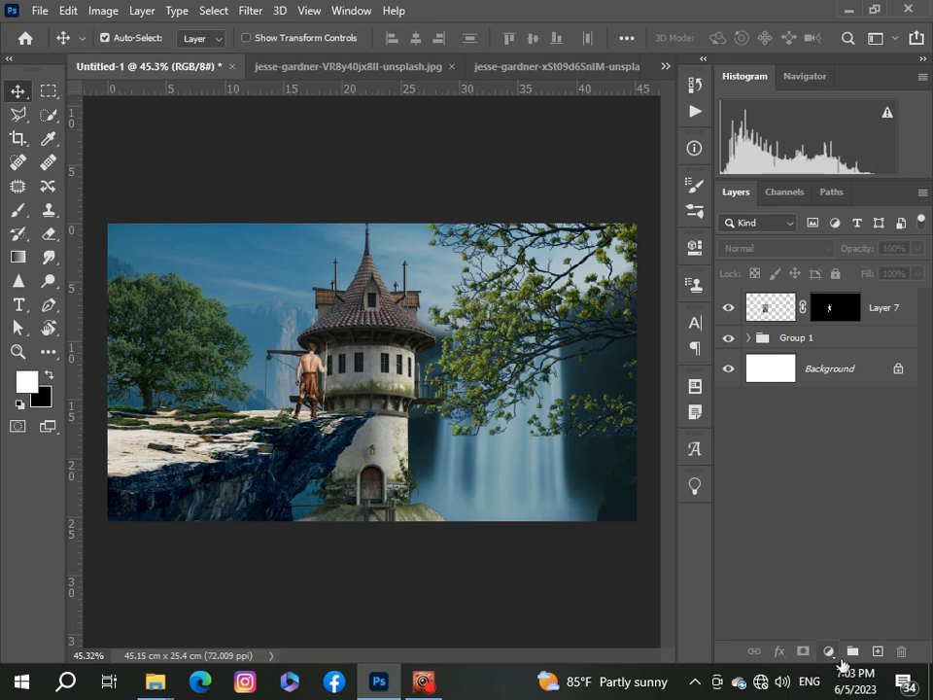
# Step: Add a Brightness/Contrast adjustment clipped to the man layer with Brightness -39 and Contrast 9
pyautogui.click(831, 654)
pyautogui.click(827, 333)
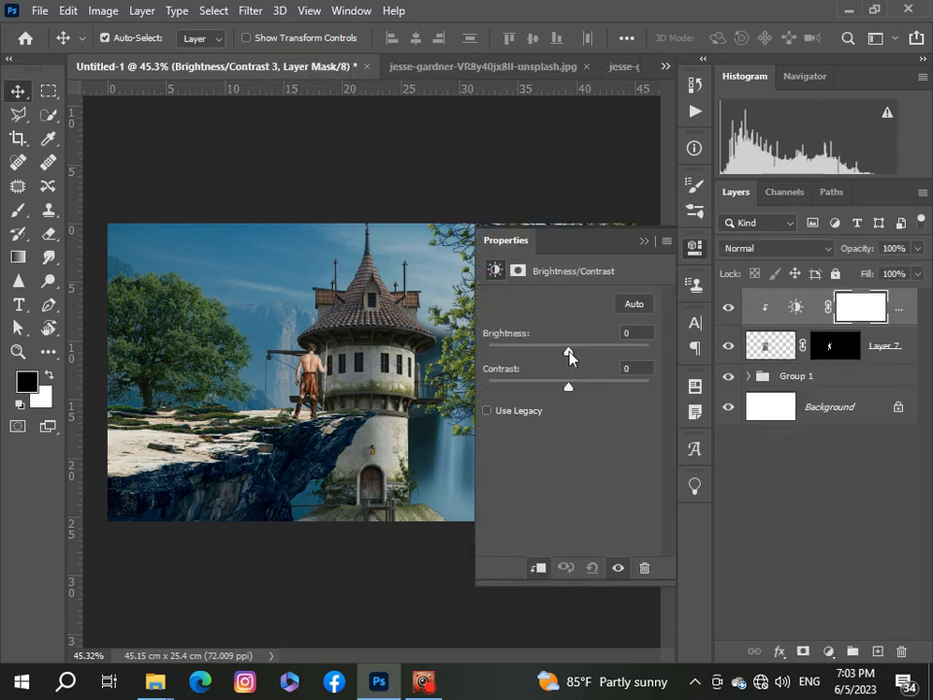
pyautogui.moveTo(569, 352); pyautogui.dragTo(547, 353)
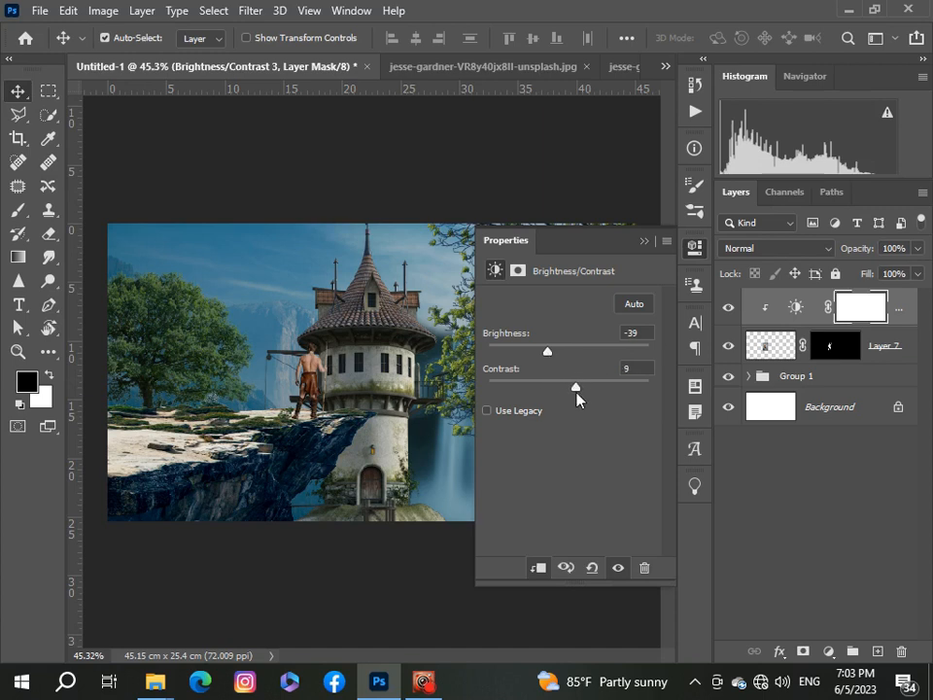
pyautogui.click(641, 242)
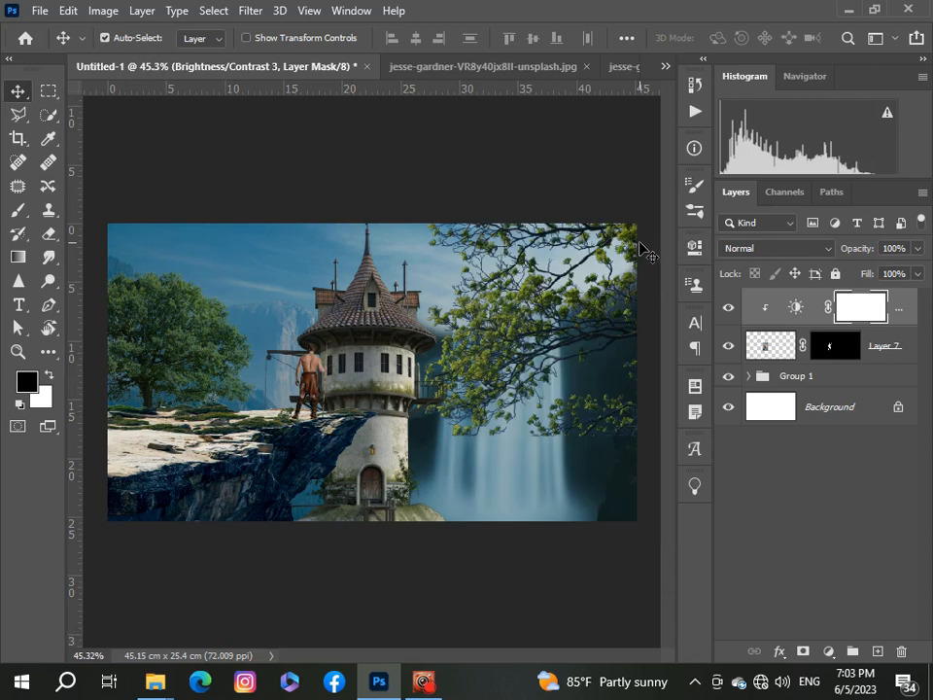
# Step: Add a clipped Hue/Saturation adjustment to the man with Saturation -10 and Lightness +6
pyautogui.scroll(-4, 421, 288)
pyautogui.scroll(6, 421, 288)
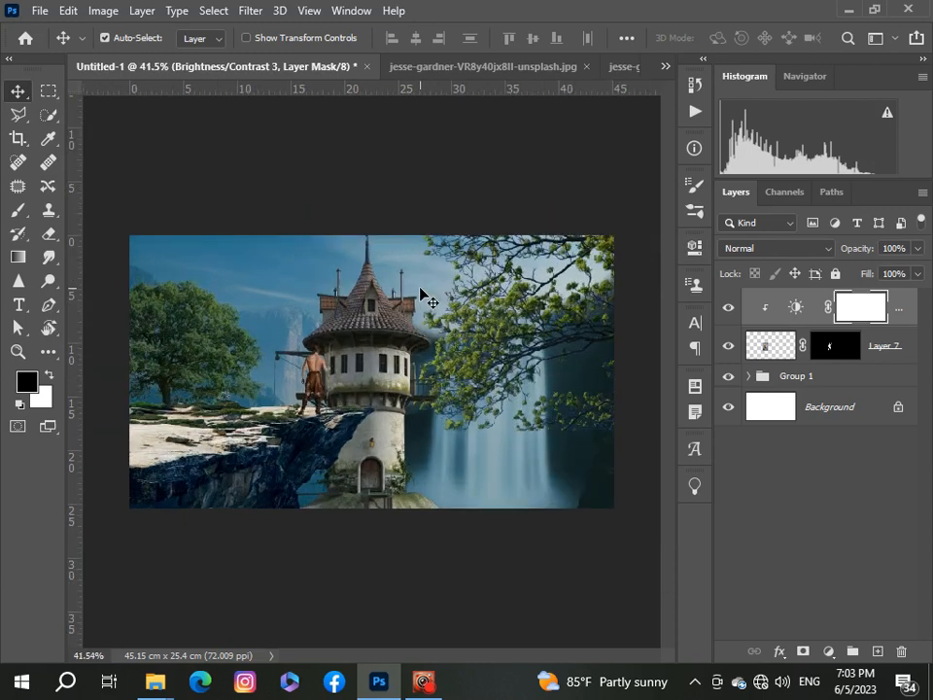
pyautogui.click(829, 651)
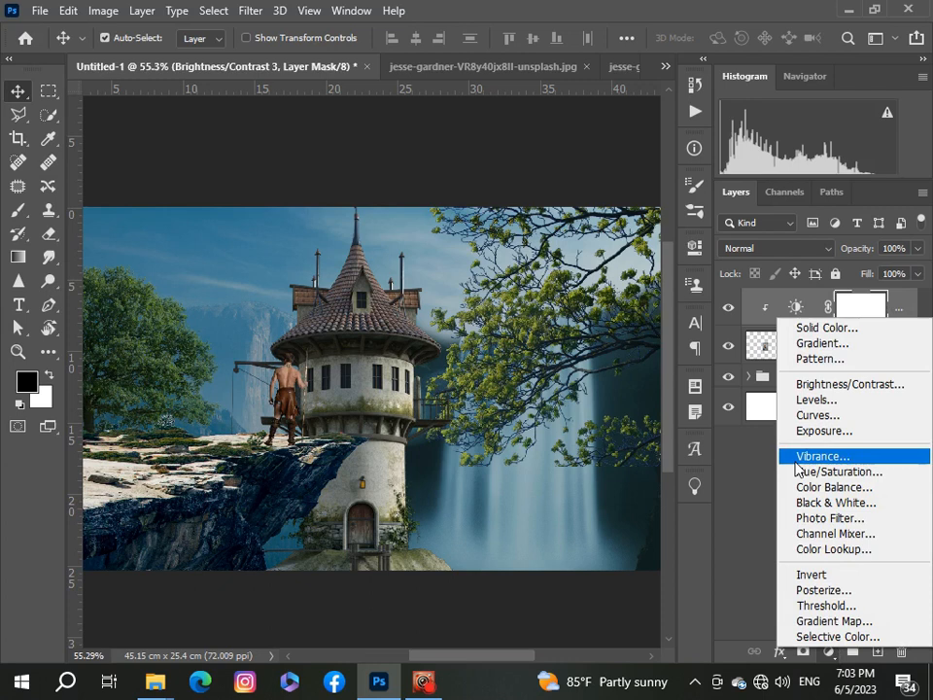
pyautogui.click(798, 472)
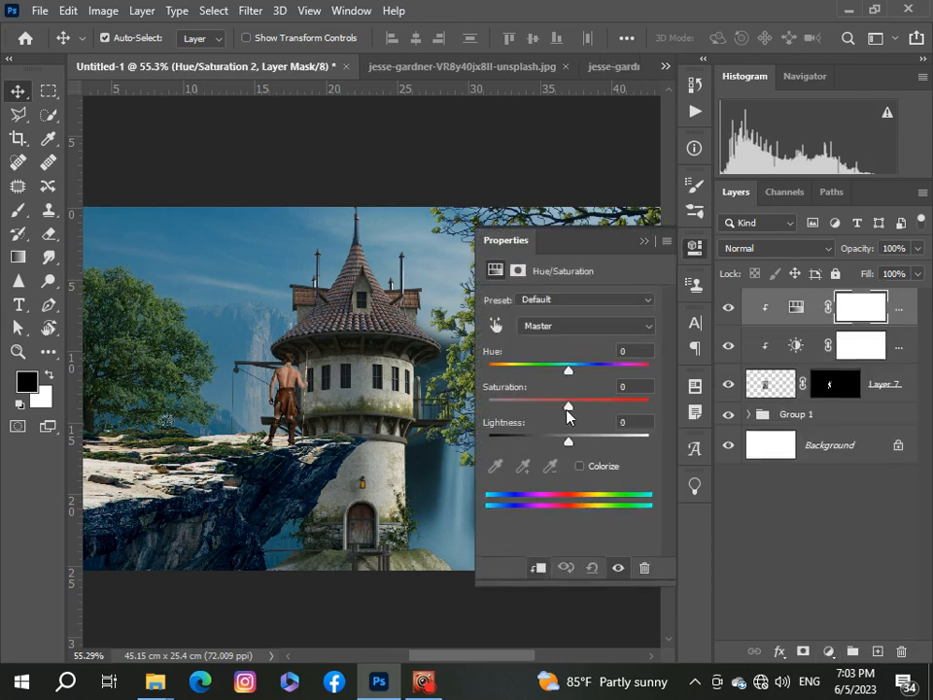
pyautogui.moveTo(568, 408); pyautogui.dragTo(574, 447)
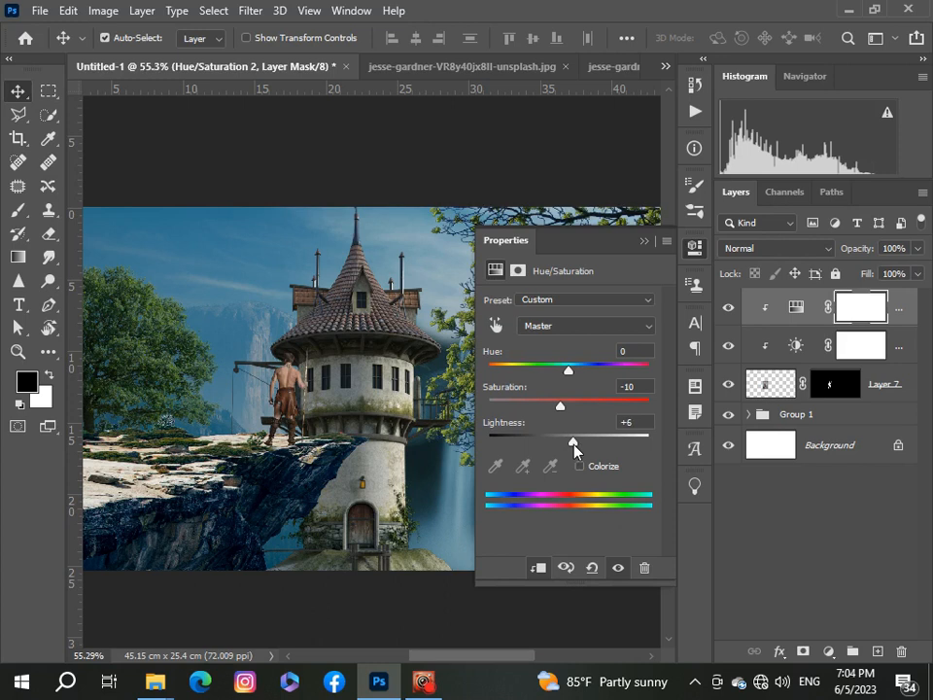
pyautogui.click(643, 241)
# Step: Switch to the lucas-wesney-37uM6b3_6xl-unsplash.jpg document
pyautogui.scroll(-3, 442, 307)
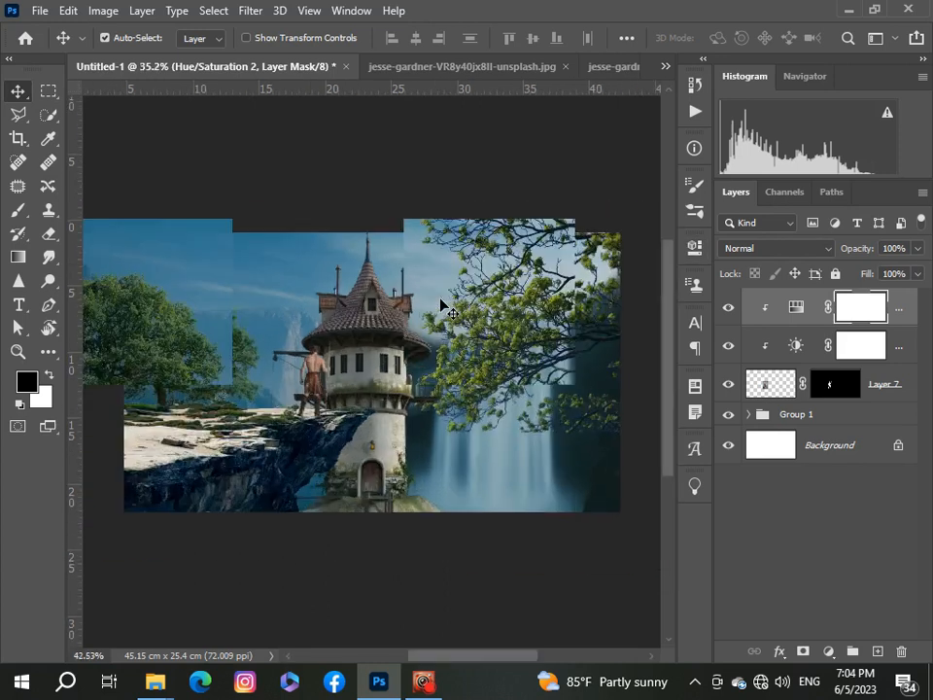
pyautogui.scroll(-1, 442, 307)
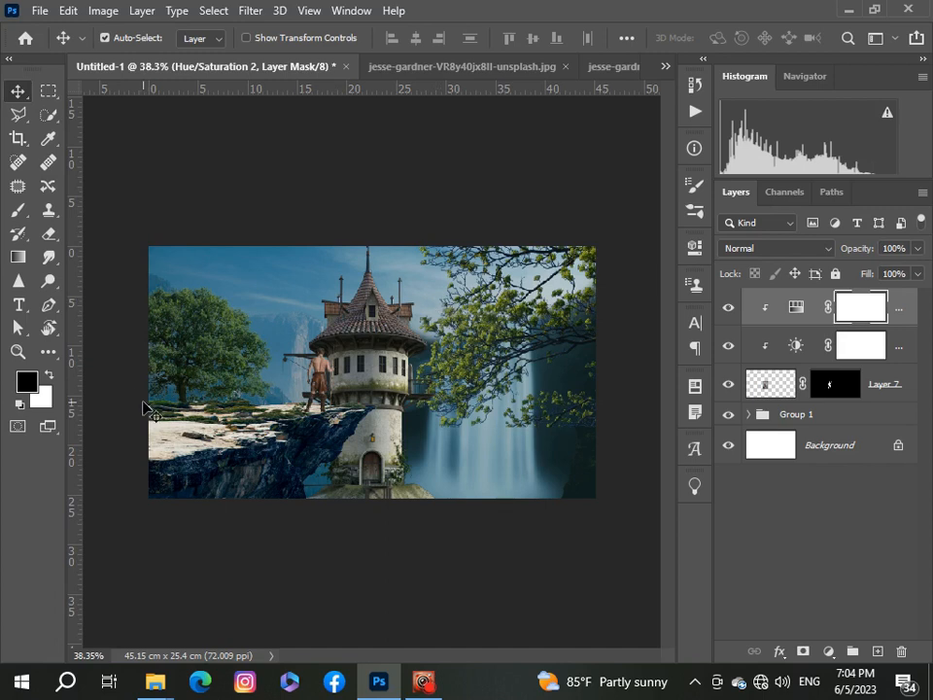
pyautogui.click(665, 66)
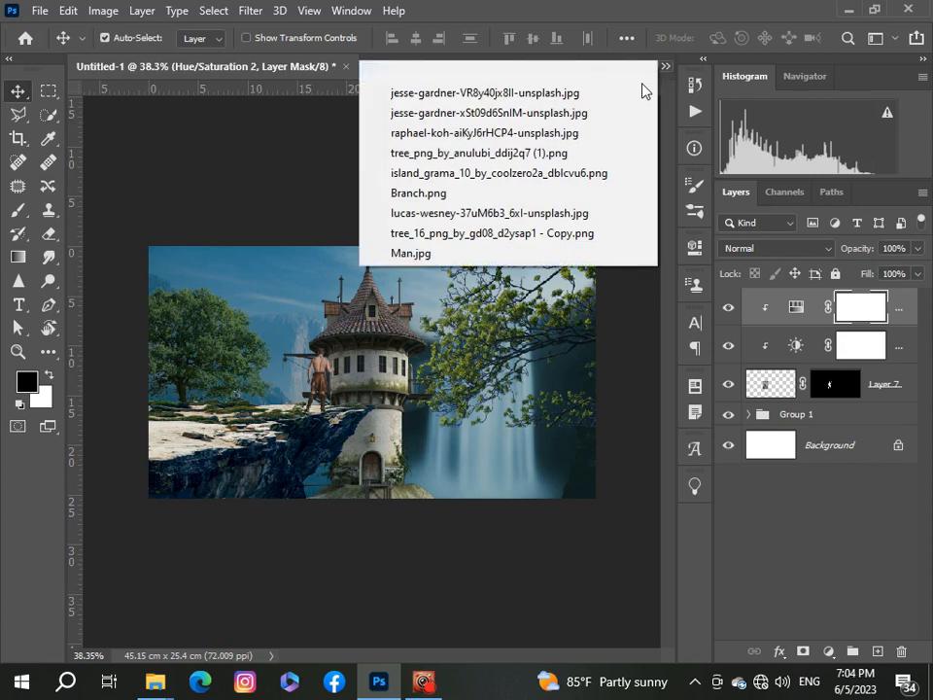
pyautogui.click(495, 215)
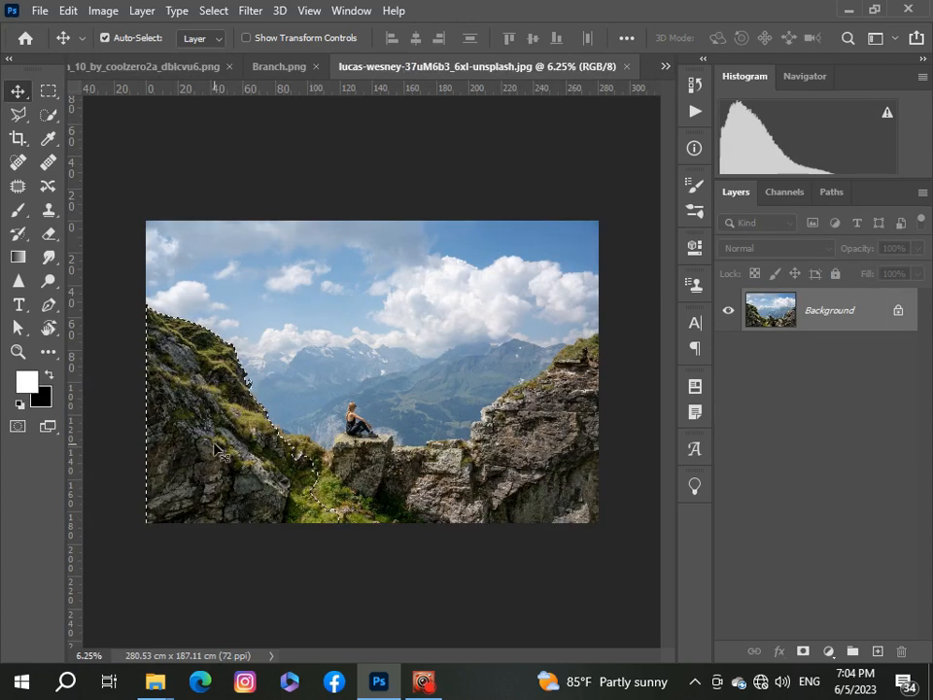
pyautogui.click(665, 66)
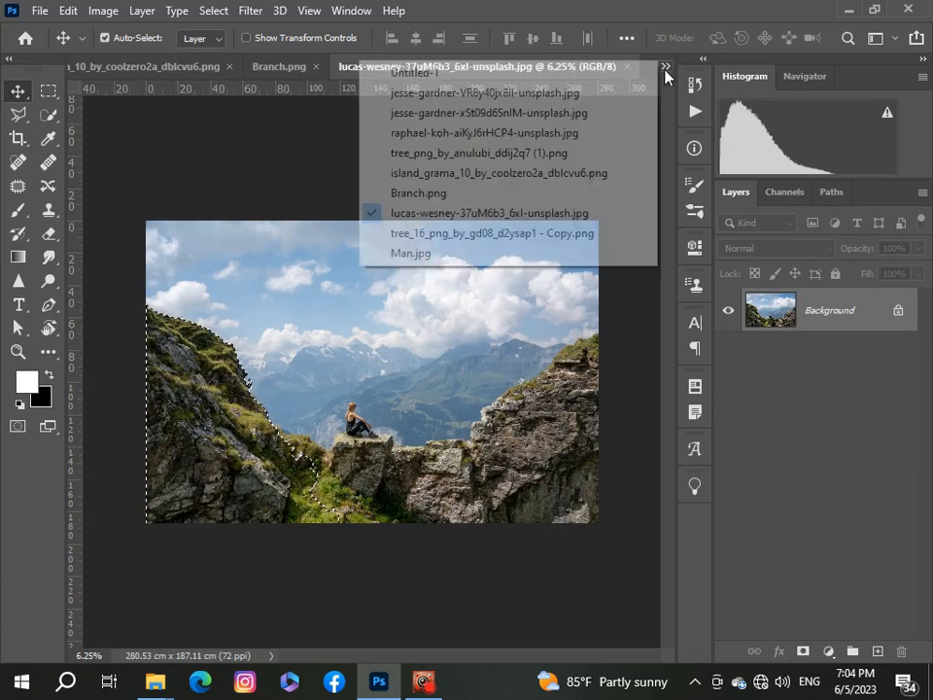
# Step: Paste the copied rock into the composition and free-transform it to about 7.3%, rotated about 75°, beneath the left cliff edge
pyautogui.click(646, 72)
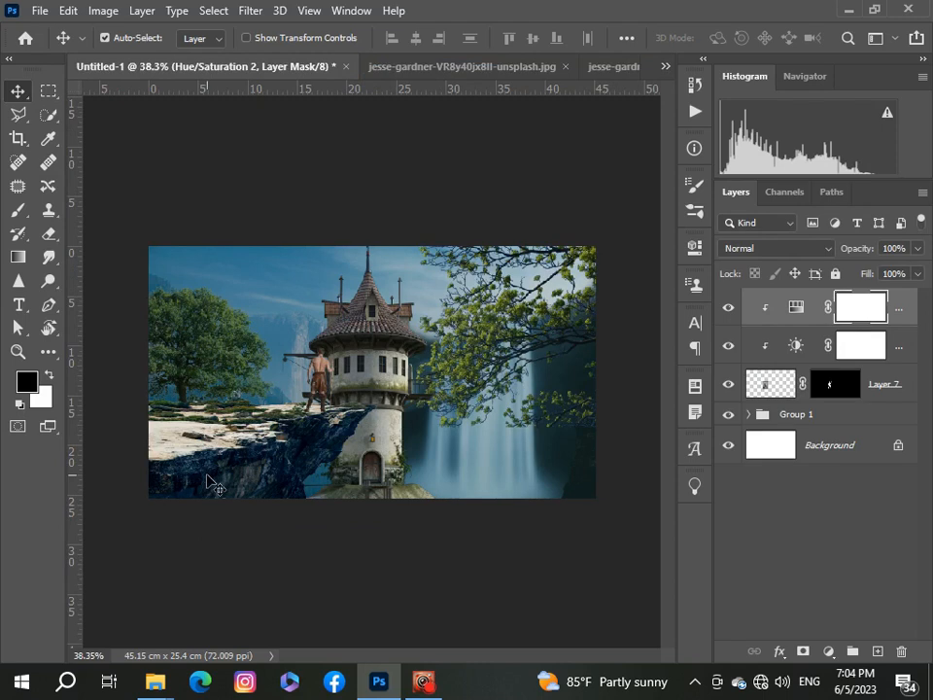
pyautogui.hotkey('ctrl', 'v')
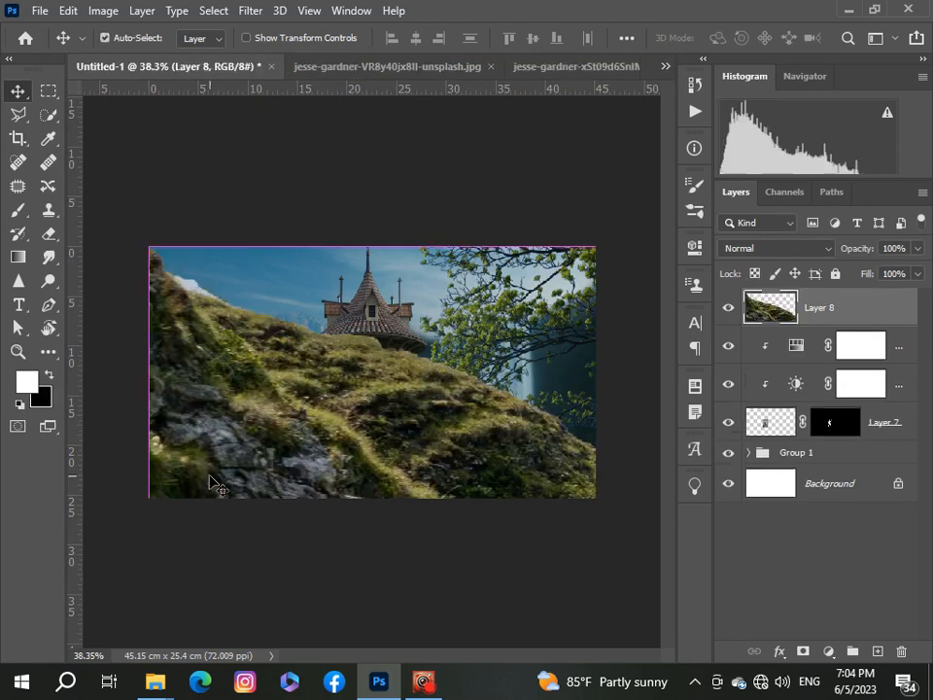
pyautogui.hotkey('ctrl', 't')
pyautogui.hotkey('ctrl', '0')
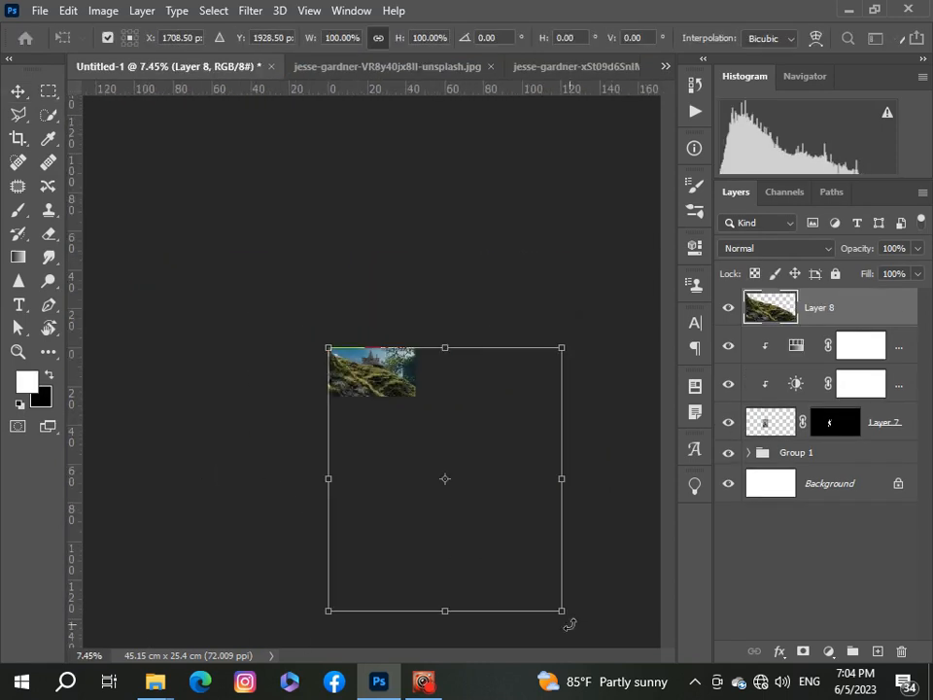
pyautogui.moveTo(563, 612); pyautogui.dragTo(374, 393)
pyautogui.scroll(4, 292, 385)
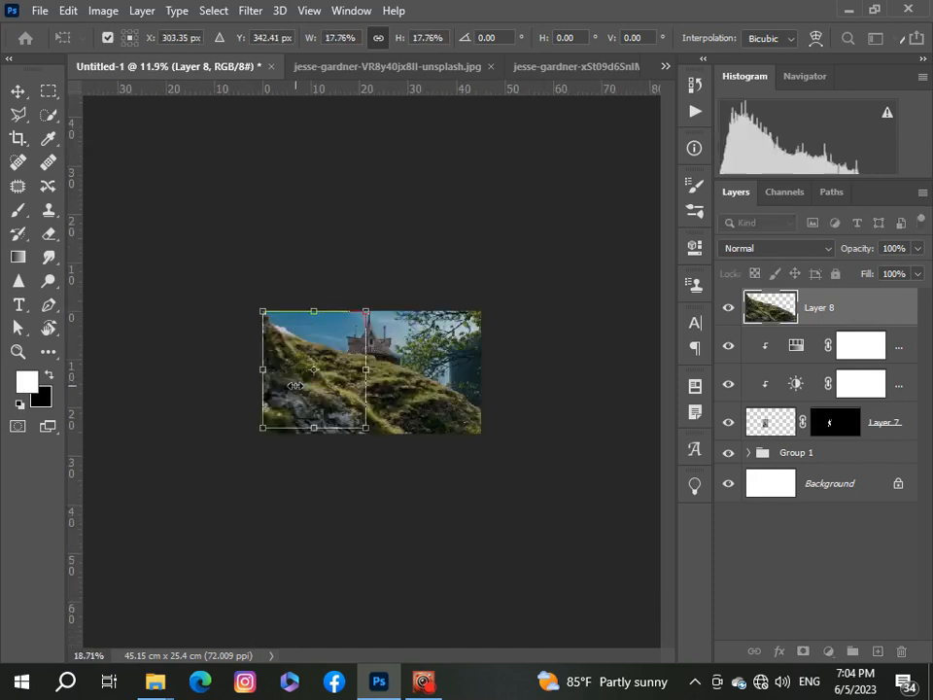
pyautogui.scroll(2, 292, 385)
pyautogui.moveTo(217, 286); pyautogui.dragTo(269, 346)
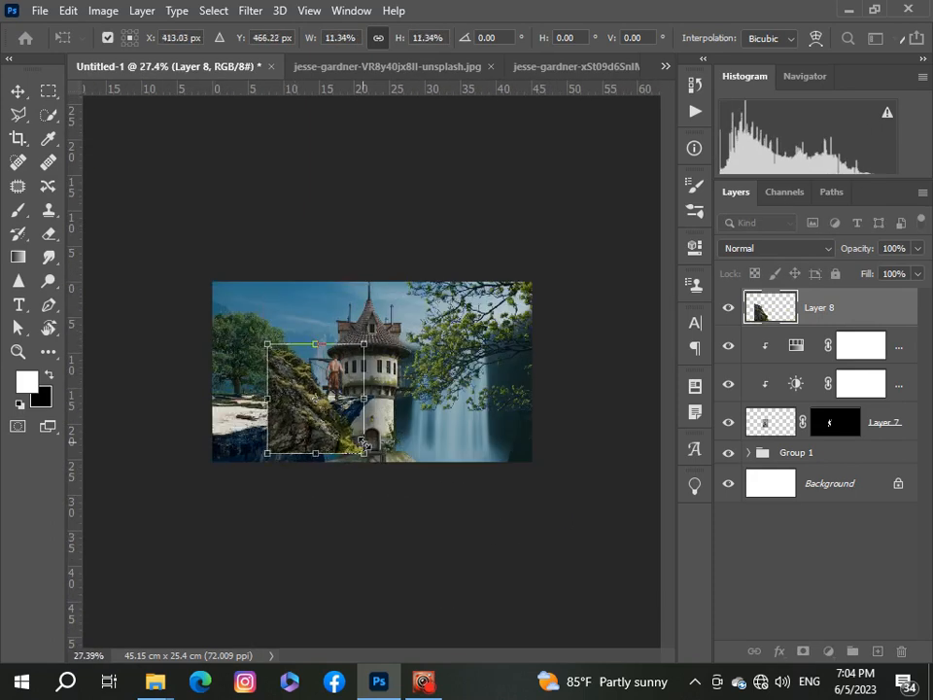
pyautogui.moveTo(375, 461); pyautogui.dragTo(253, 511)
pyautogui.moveTo(348, 401); pyautogui.dragTo(304, 473)
pyautogui.hotkey('ctrl', '0')
pyautogui.moveTo(247, 479)
pyautogui.mouseDown()
pyautogui.moveTo(255, 488)
pyautogui.moveTo(235, 488)
pyautogui.moveTo(236, 479)
pyautogui.mouseUp()
pyautogui.moveTo(281, 508); pyautogui.dragTo(301, 503)
pyautogui.moveTo(191, 488)
pyautogui.mouseDown()
pyautogui.moveTo(198, 505)
pyautogui.moveTo(198, 472)
pyautogui.mouseUp()
pyautogui.moveTo(150, 604); pyautogui.dragTo(216, 484)
pyautogui.press('Return')
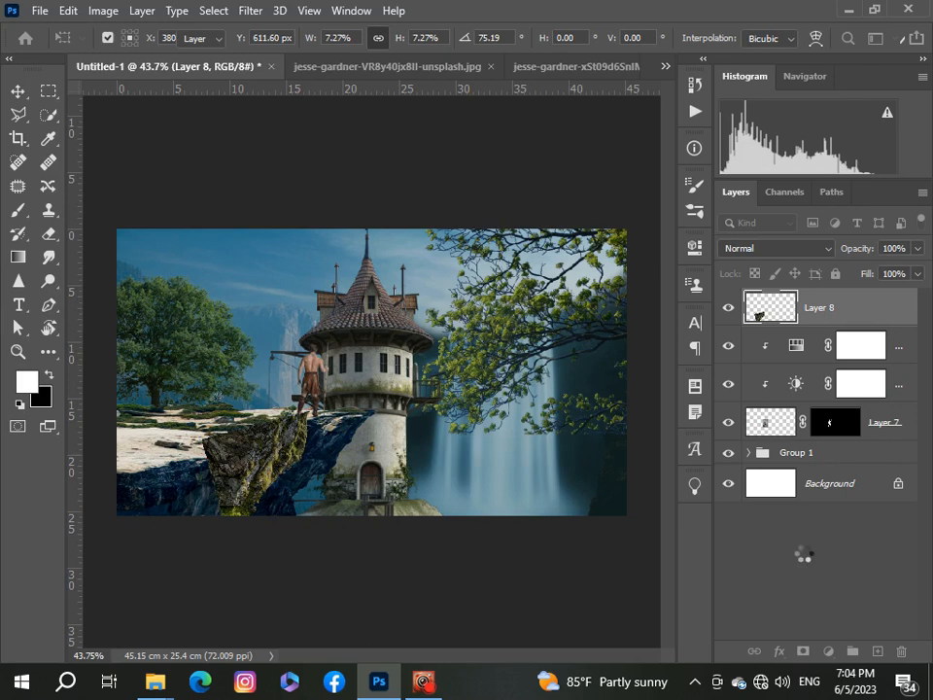
# Step: Add a layer mask to the rock layer and paint black along its top edge to blend it into the cliff
pyautogui.click(803, 652)
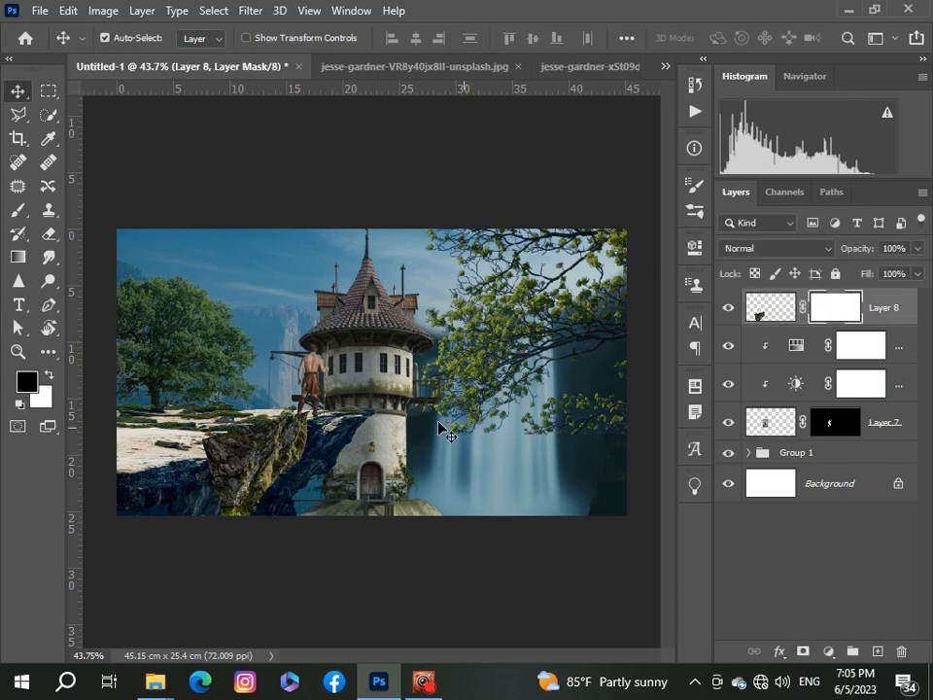
pyautogui.press('b')
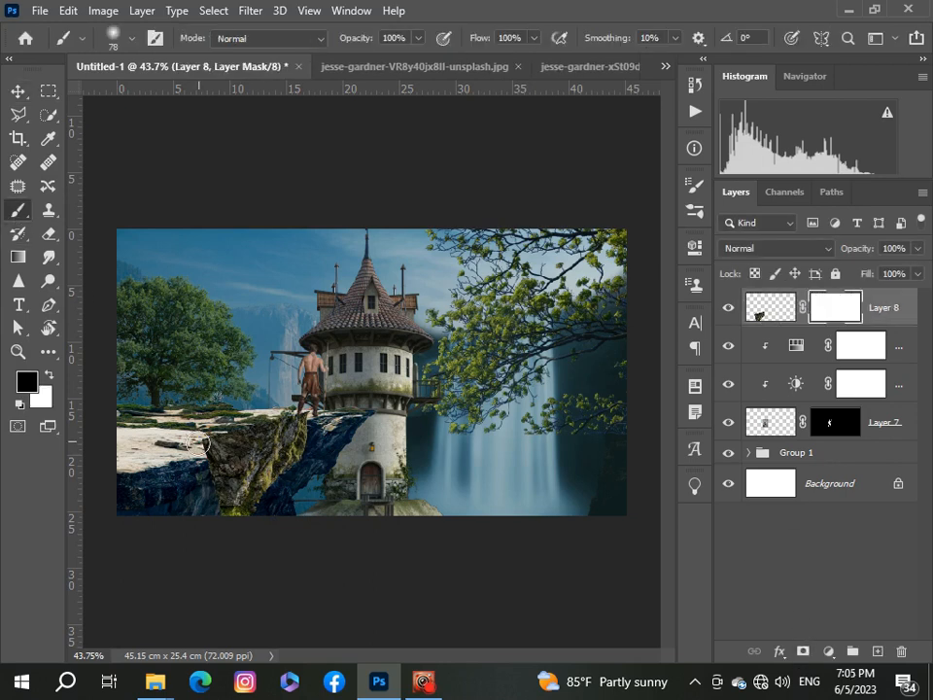
pyautogui.moveTo(205, 443)
pyautogui.mouseDown()
pyautogui.moveTo(298, 415)
pyautogui.moveTo(209, 435)
pyautogui.mouseUp()
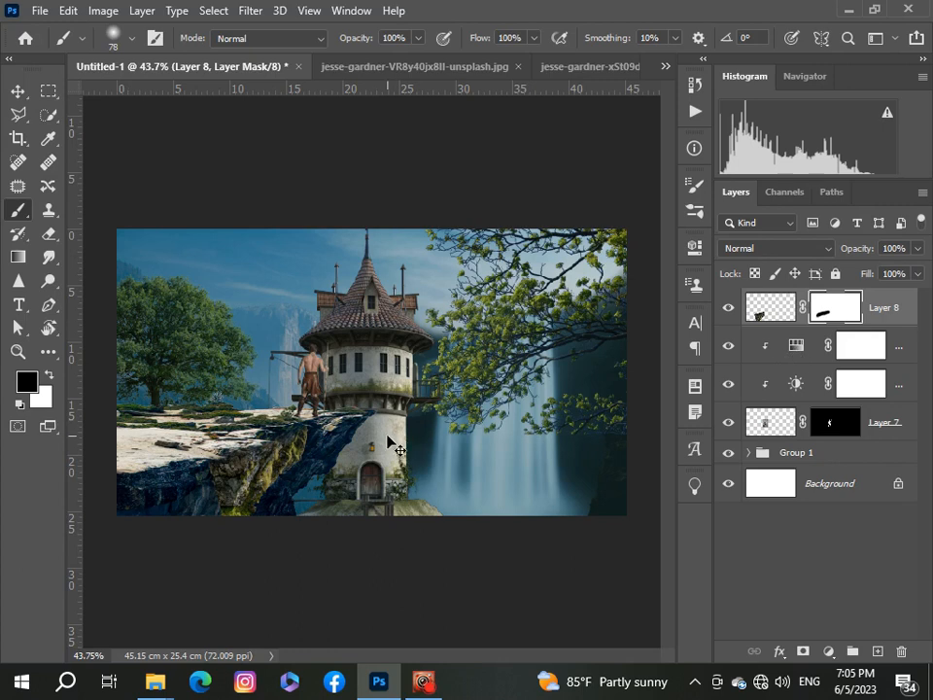
pyautogui.moveTo(386, 442); pyautogui.dragTo(385, 436)
# Step: Free-transform the newly pasted rock copy to about 7.9%, rotated about -74°, at the lower left of the cliff
pyautogui.hotkey('ctrl', 't')
pyautogui.scroll(-6, 387, 444)
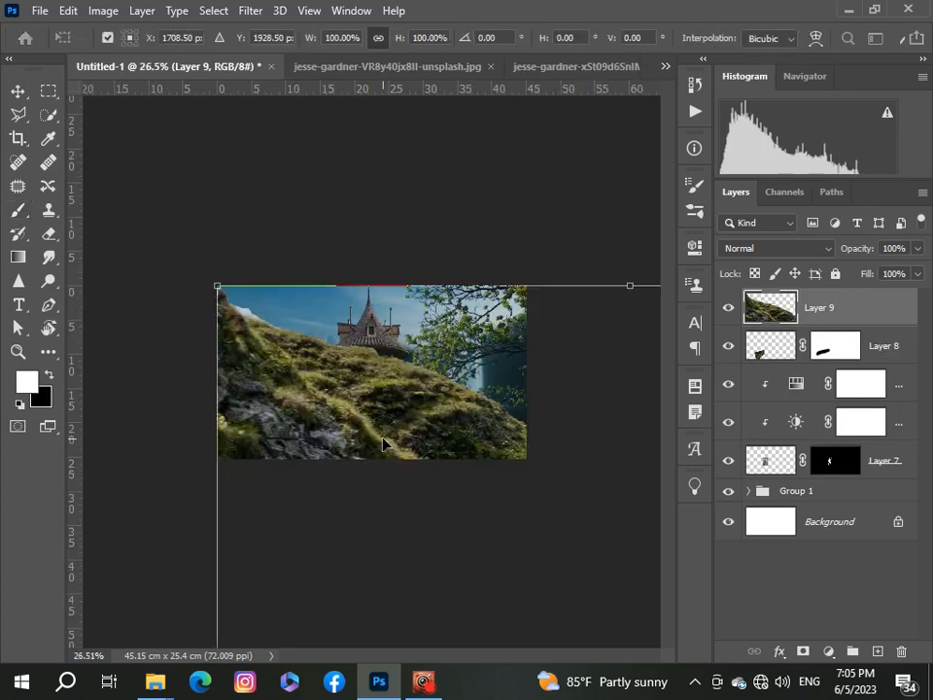
pyautogui.moveTo(525, 558); pyautogui.dragTo(360, 351)
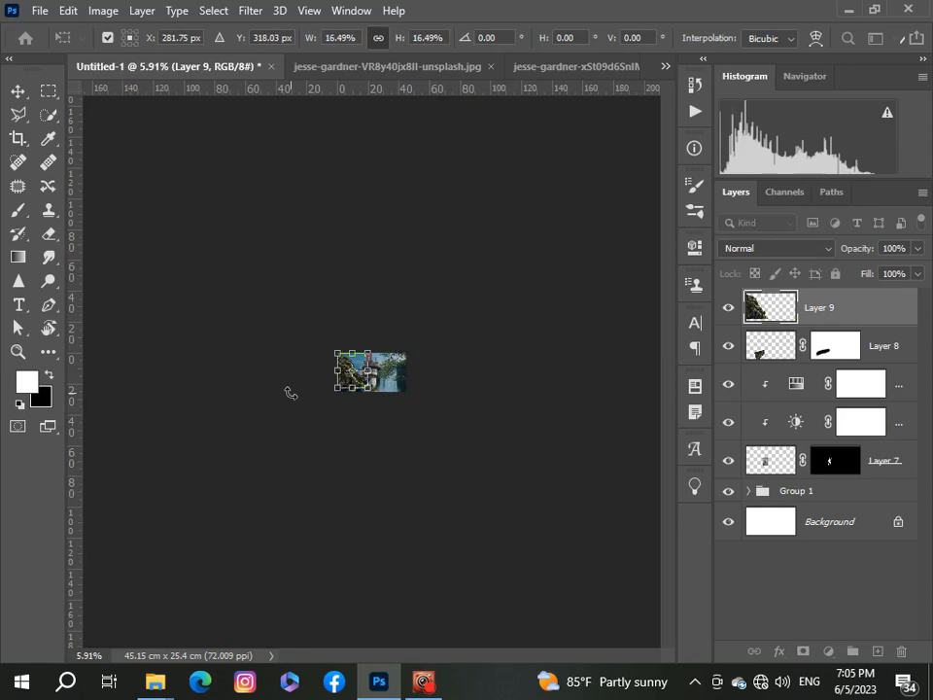
pyautogui.scroll(5, 290, 392)
pyautogui.moveTo(281, 394); pyautogui.dragTo(273, 523)
pyautogui.scroll(2, 272, 523)
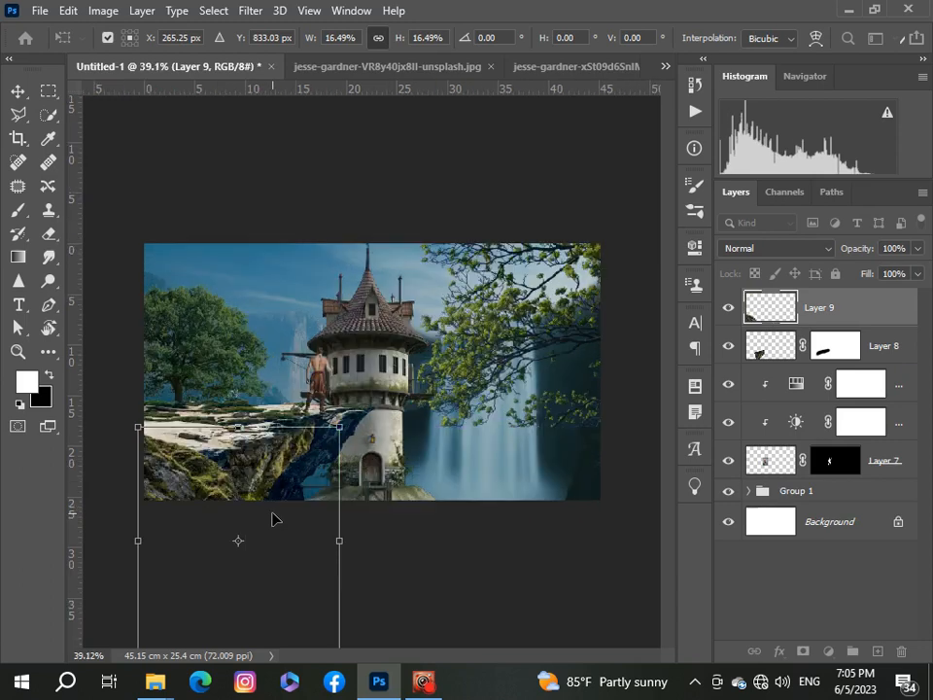
pyautogui.scroll(-2, 225, 479)
pyautogui.moveTo(285, 445); pyautogui.dragTo(287, 445)
pyautogui.moveTo(339, 581); pyautogui.dragTo(221, 478)
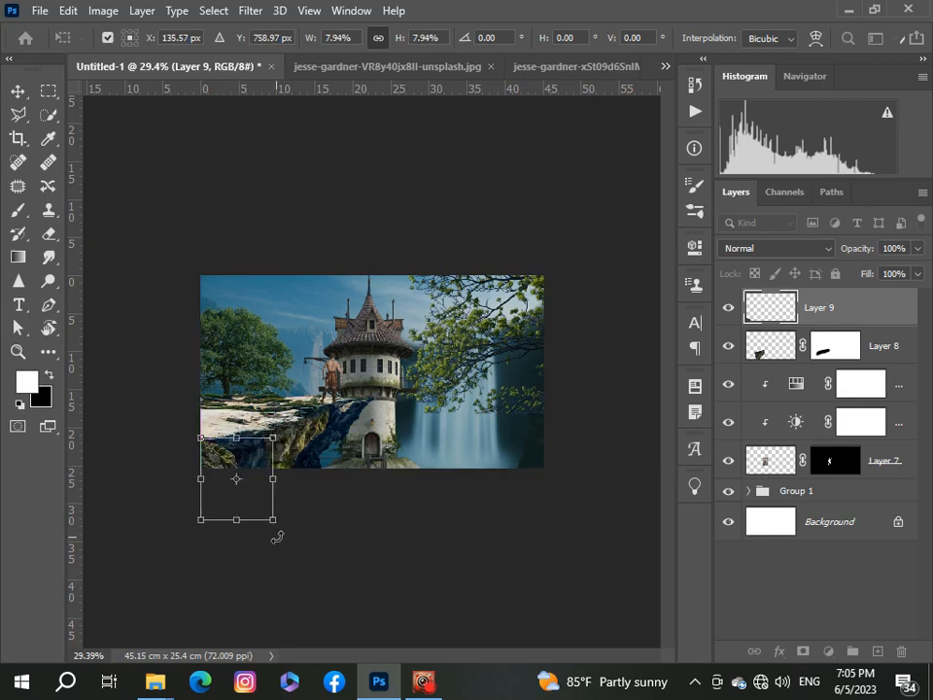
pyautogui.moveTo(277, 537); pyautogui.dragTo(303, 455)
pyautogui.moveTo(241, 469); pyautogui.dragTo(232, 431)
pyautogui.press('Return')
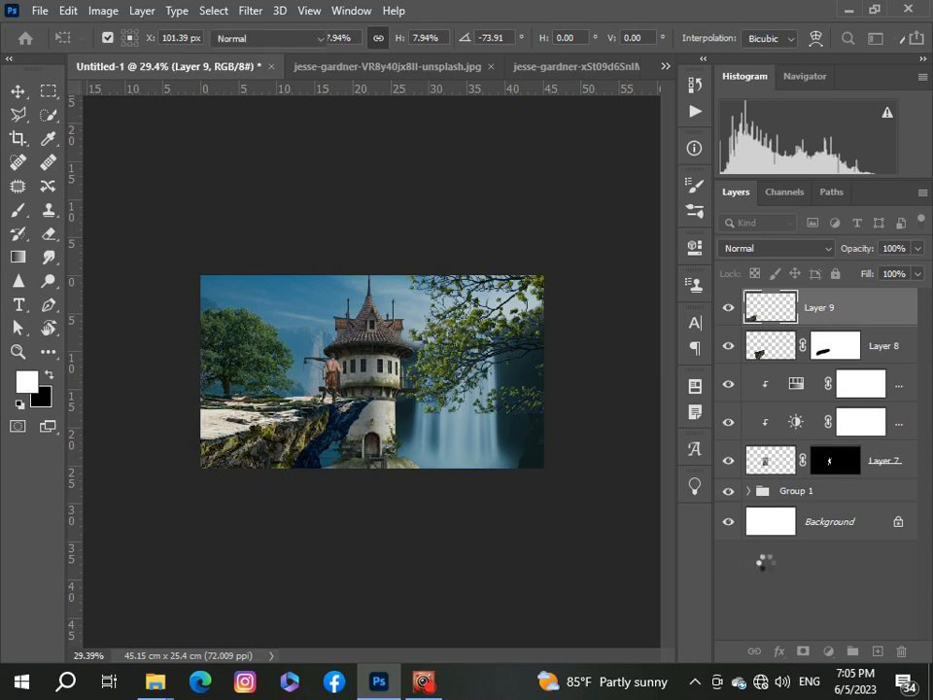
# Step: Add a layer mask to the second rock layer and paint black along its top edge to blend it with the cliff
pyautogui.press('b')
pyautogui.scroll(4, 133, 443)
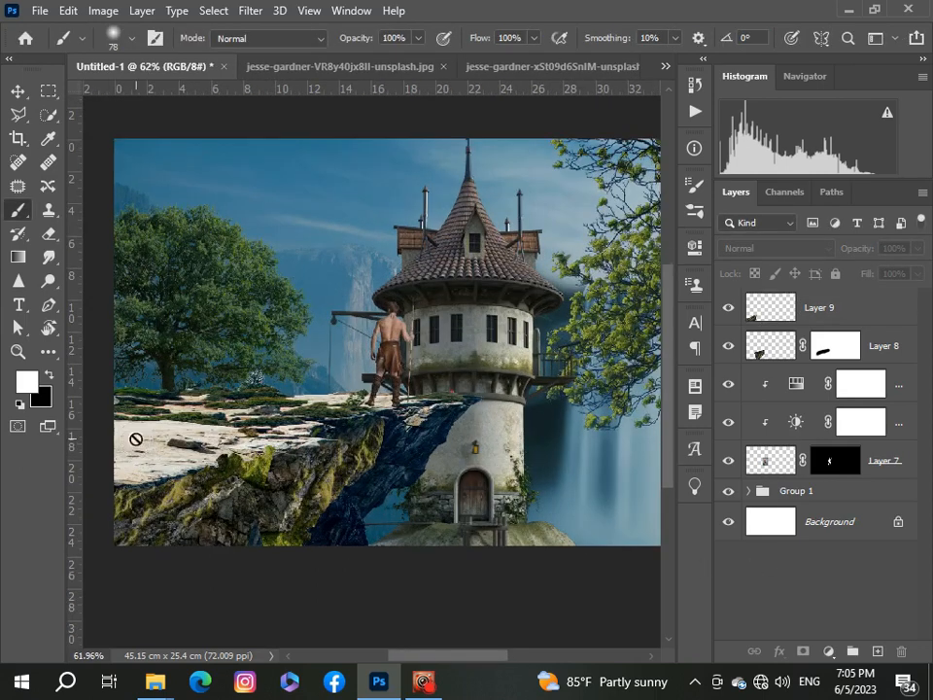
pyautogui.hotkey('ctrl', '0')
pyautogui.click(768, 310)
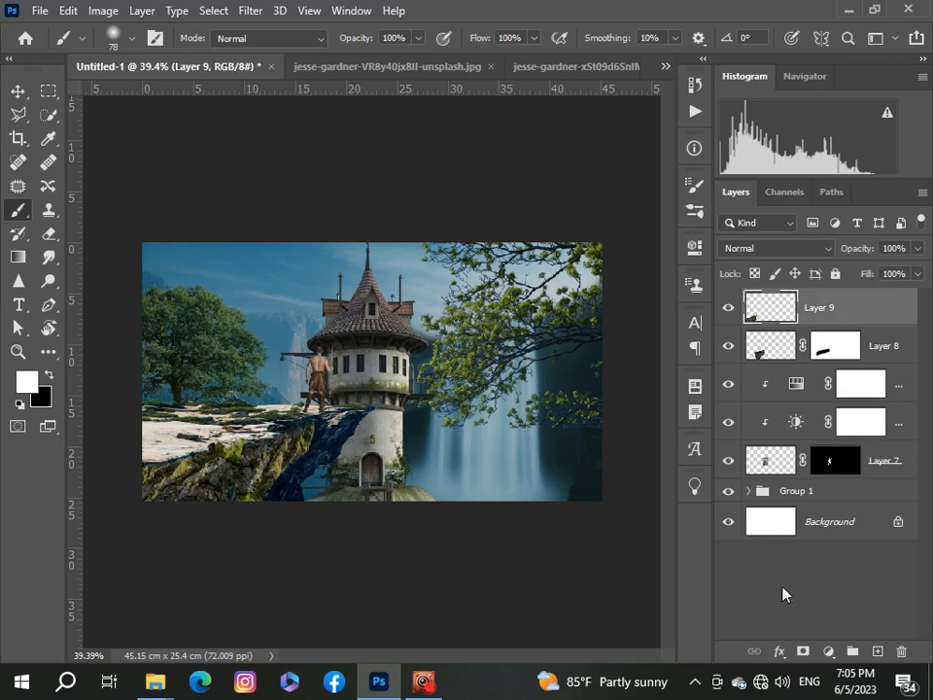
pyautogui.click(803, 651)
pyautogui.press('x')
pyautogui.scroll(1, 137, 461)
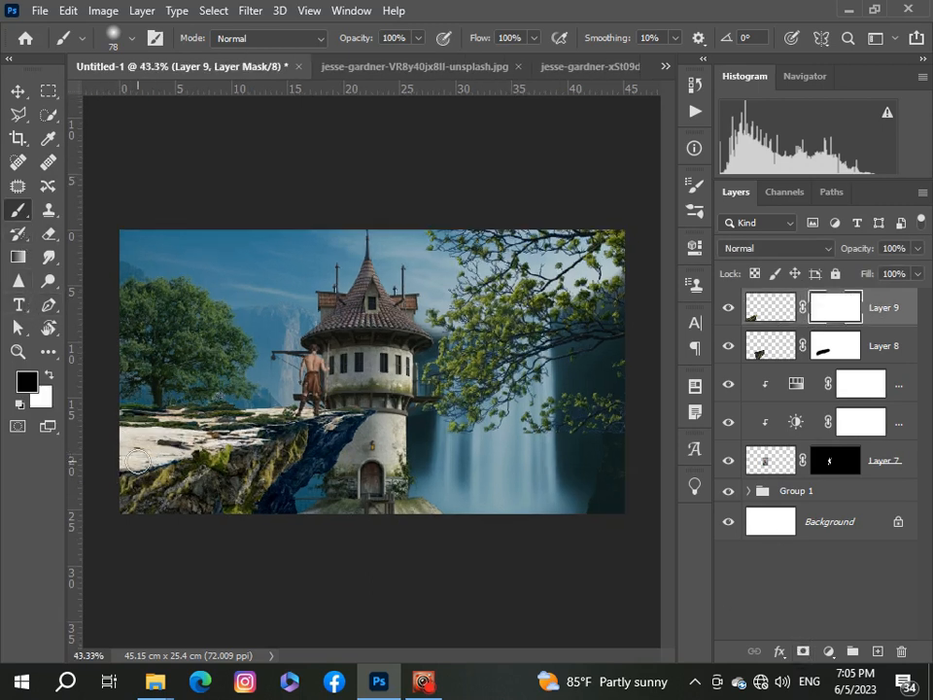
pyautogui.moveTo(138, 461)
pyautogui.mouseDown()
pyautogui.moveTo(233, 441)
pyautogui.moveTo(182, 448)
pyautogui.mouseUp()
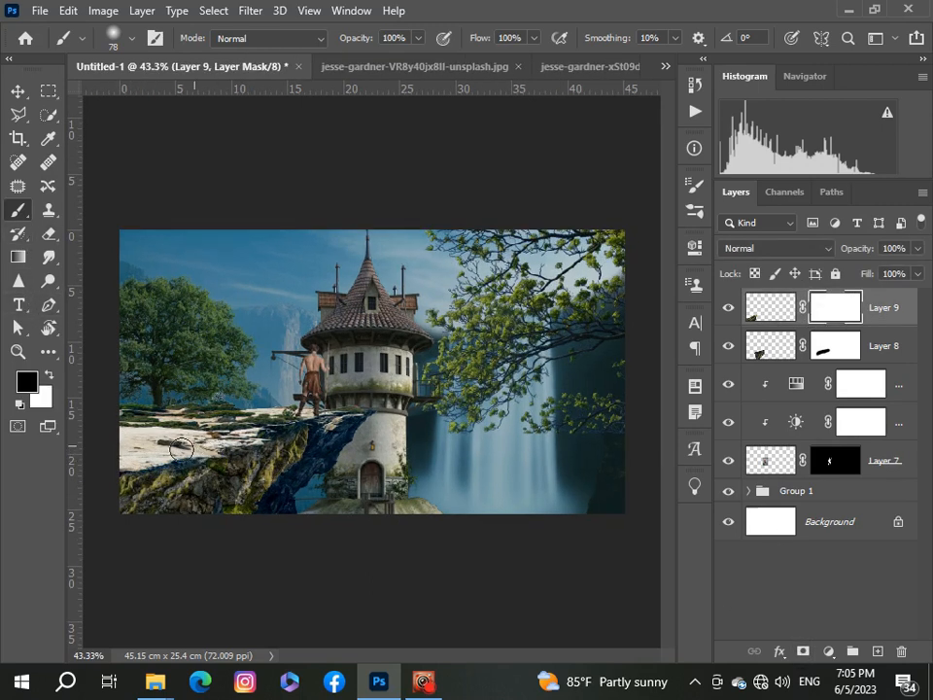
pyautogui.scroll(-6, 137, 477)
pyautogui.scroll(3, 257, 475)
pyautogui.scroll(-4, 257, 476)
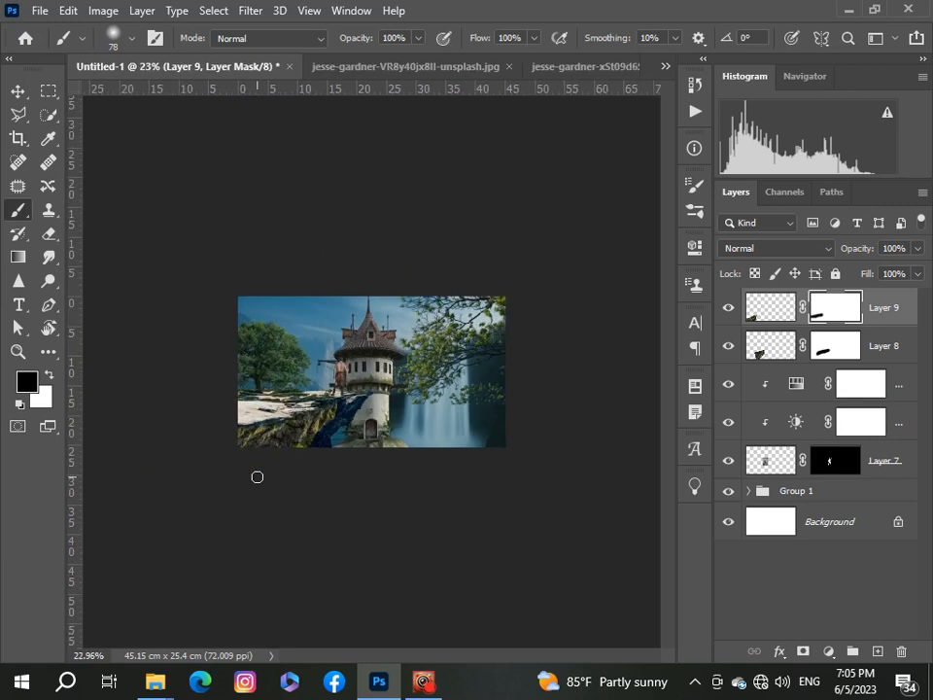
pyautogui.scroll(6, 256, 476)
pyautogui.scroll(-5, 257, 476)
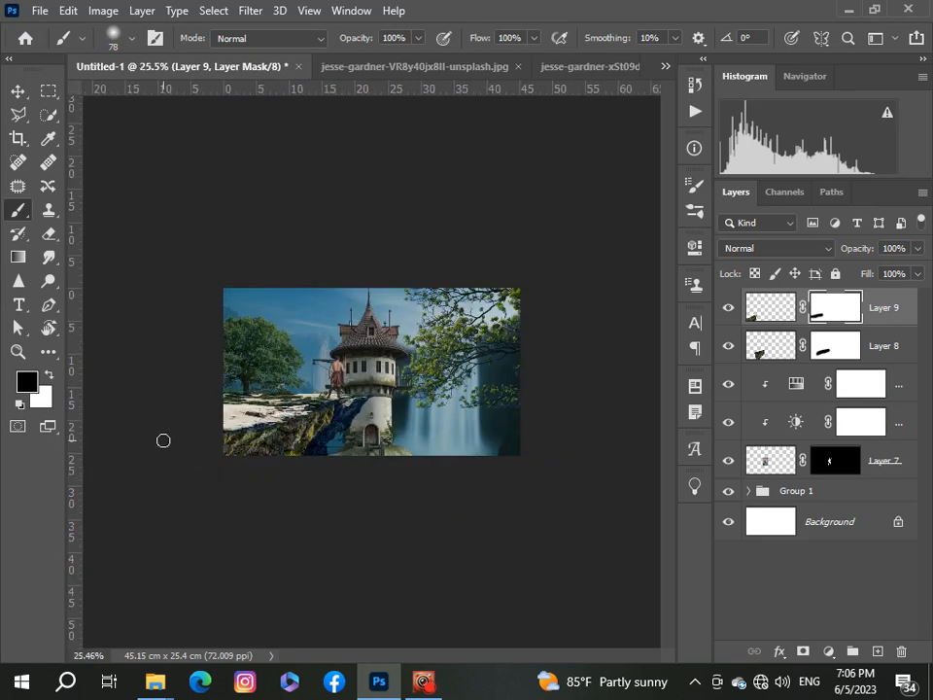
pyautogui.scroll(4, 130, 427)
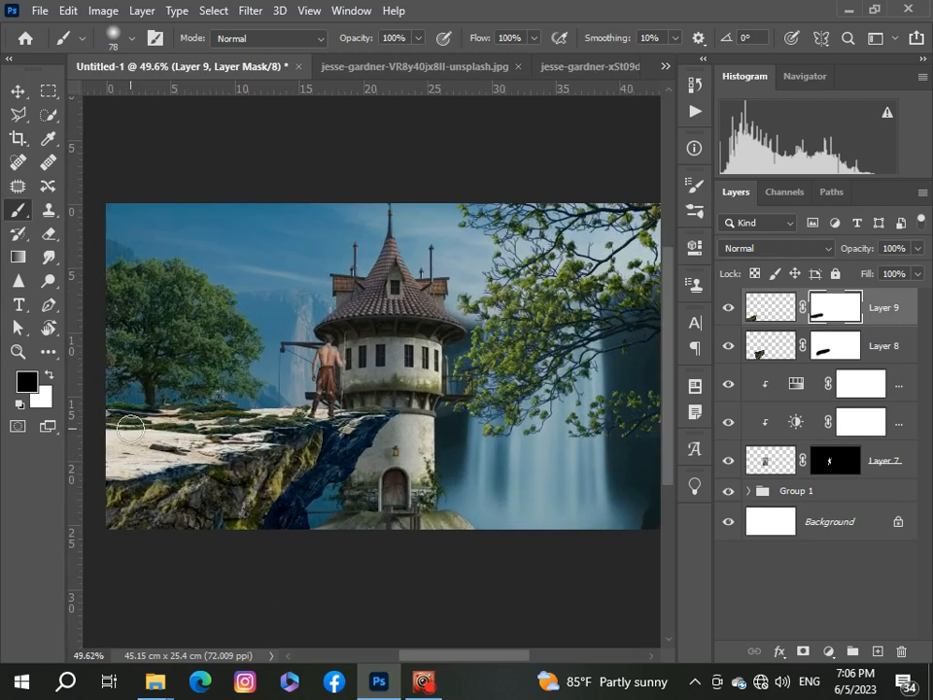
pyautogui.scroll(-1, 130, 428)
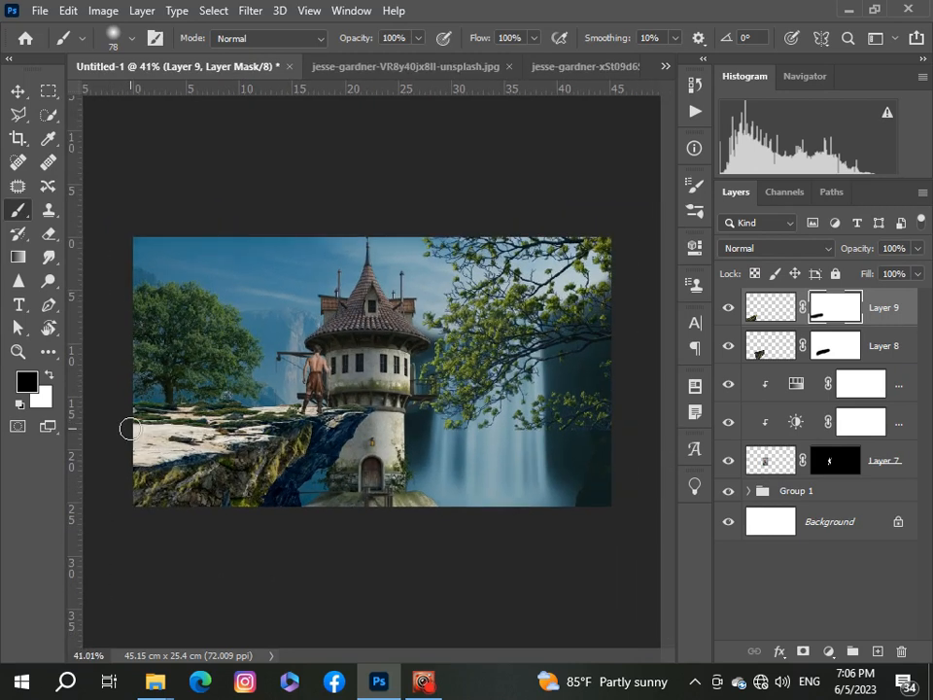
pyautogui.scroll(-1, 352, 498)
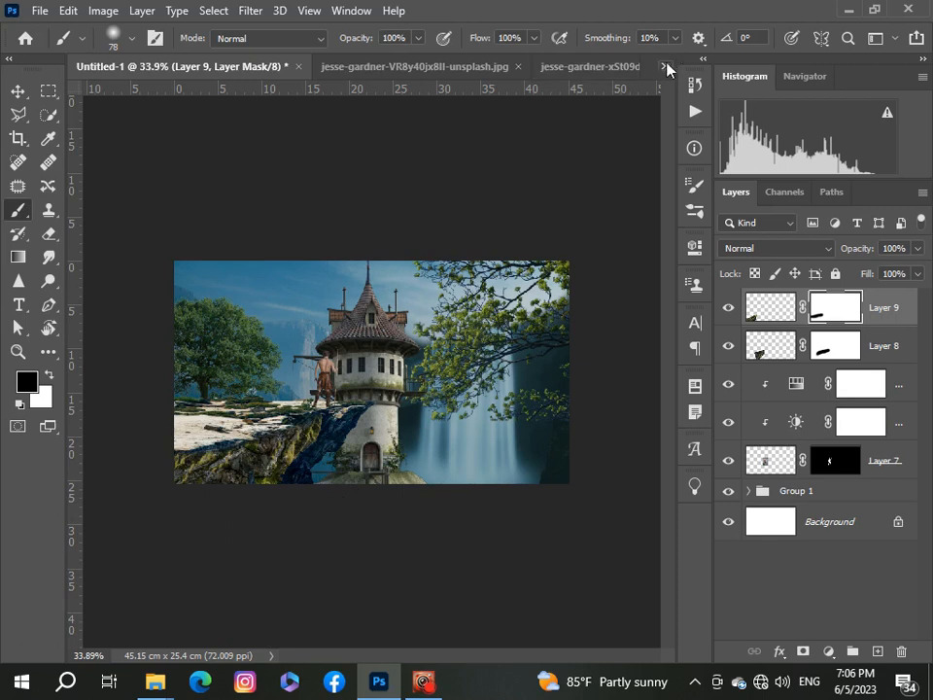
# Step: Open the birds_07___png_stock_by_selunia_d9ejfo0.png file
pyautogui.click(40, 12)
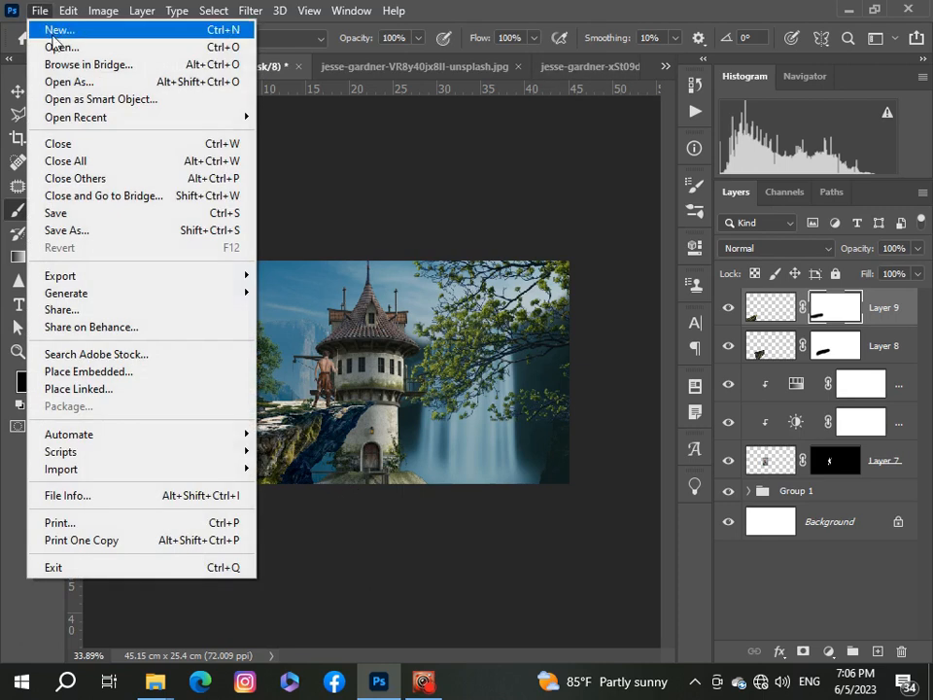
pyautogui.click(56, 47)
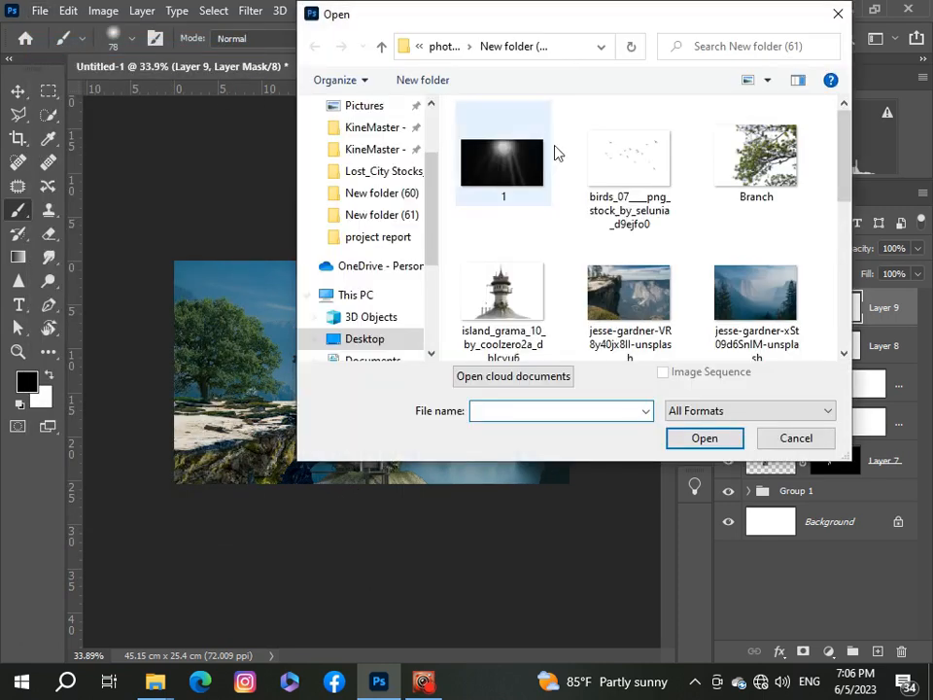
pyautogui.click(636, 167)
pyautogui.click(703, 438)
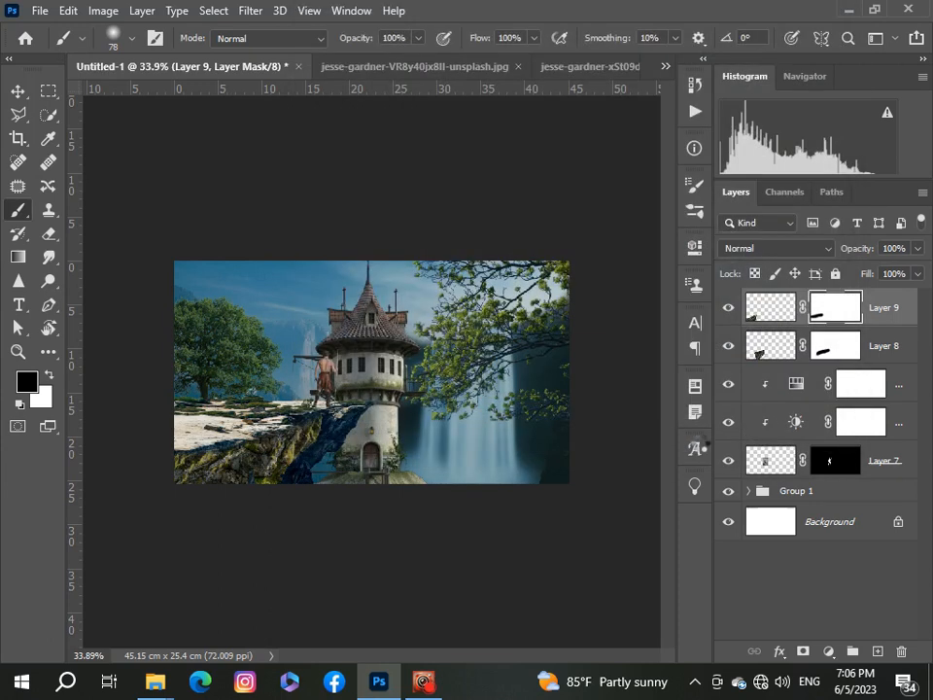
# Step: Bring the birds into the composition and scale them to about 57%, placing them in the sky left of the tower
pyautogui.press('x')
pyautogui.press('v')
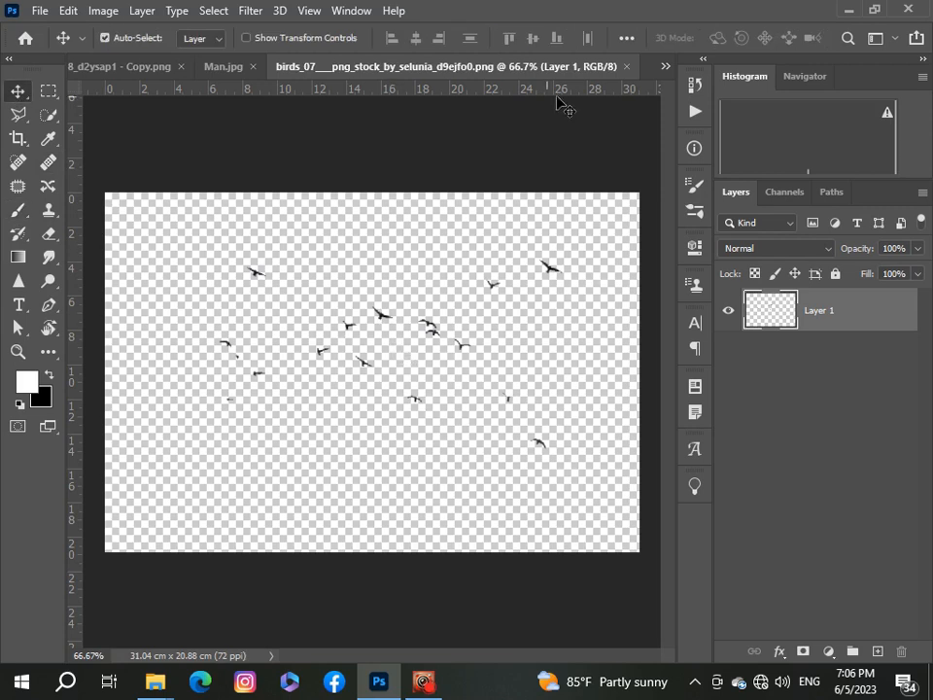
pyautogui.click(667, 66)
pyautogui.click(589, 84)
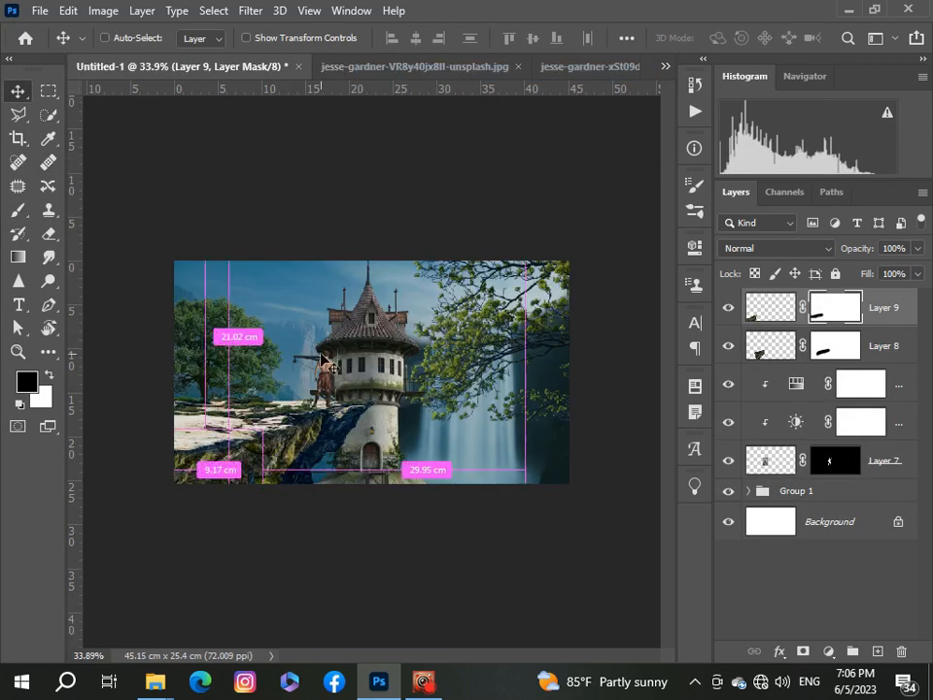
pyautogui.hotkey('ctrl', 'v')
pyautogui.hotkey('ctrl', 't')
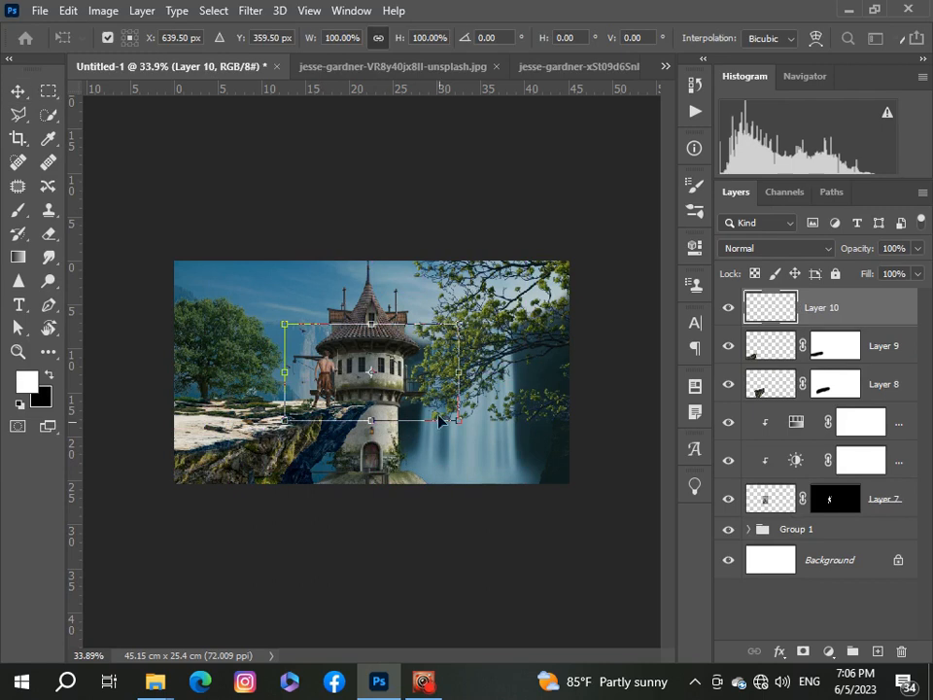
pyautogui.moveTo(412, 361); pyautogui.dragTo(358, 299)
pyautogui.moveTo(403, 356); pyautogui.dragTo(312, 307)
pyautogui.press('Return')
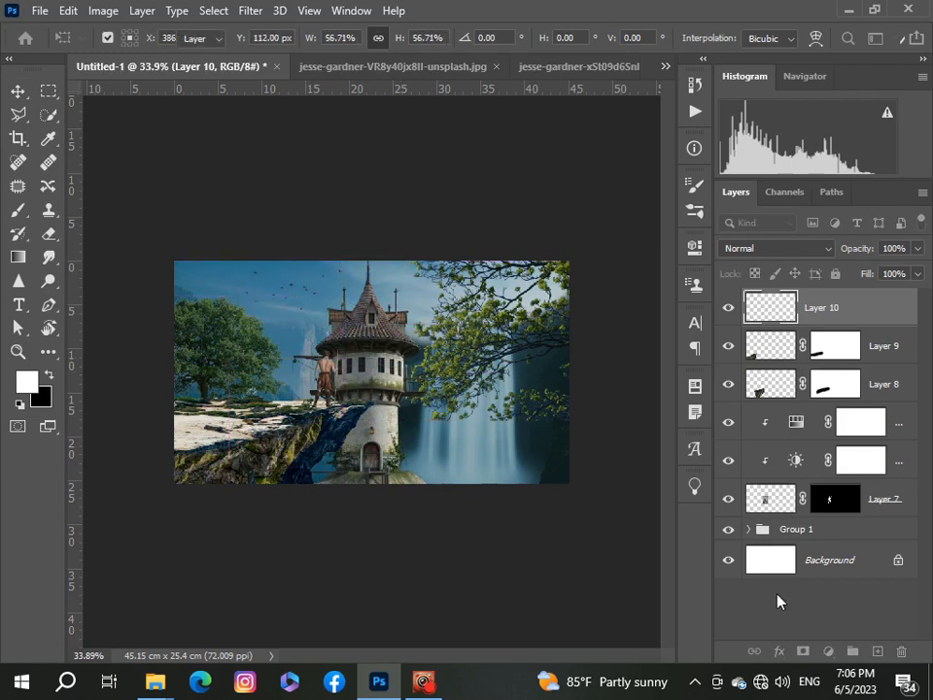
pyautogui.click(778, 595)
pyautogui.scroll(4, 331, 395)
pyautogui.scroll(-2, 331, 395)
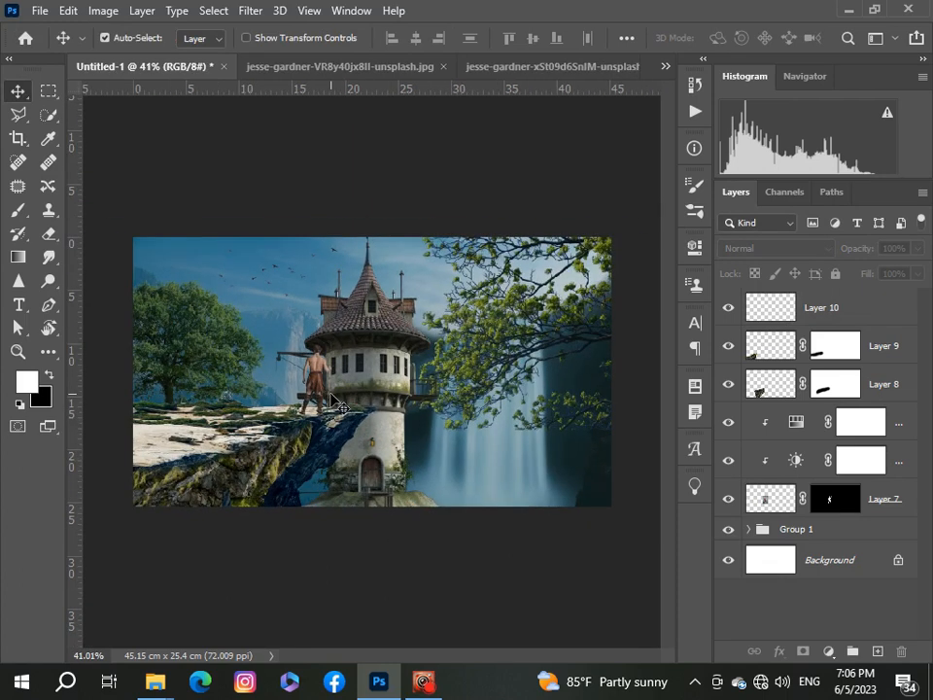
pyautogui.scroll(-2, 336, 407)
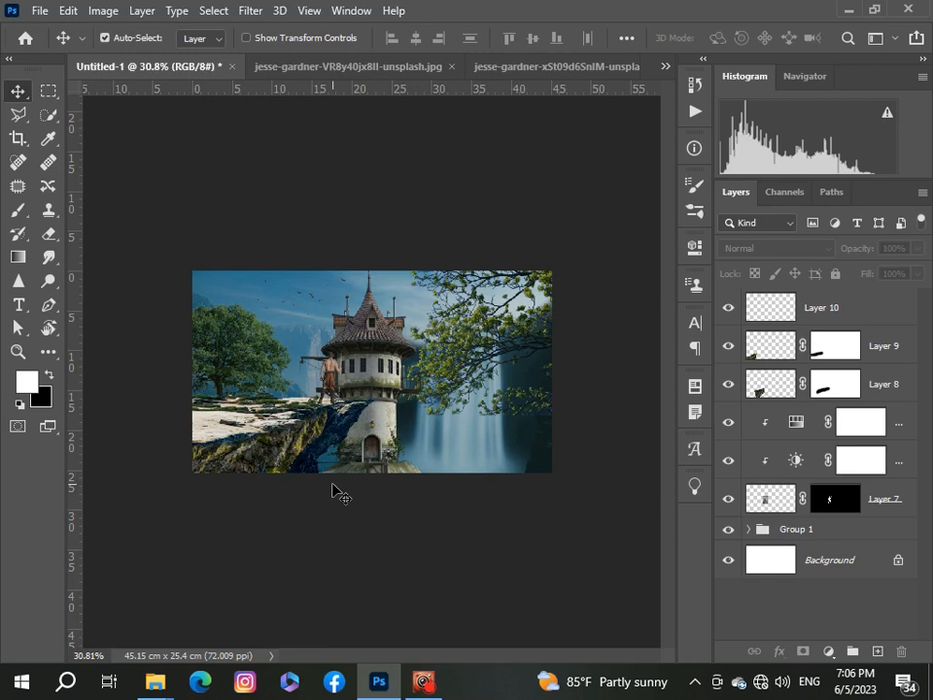
pyautogui.scroll(2, 334, 487)
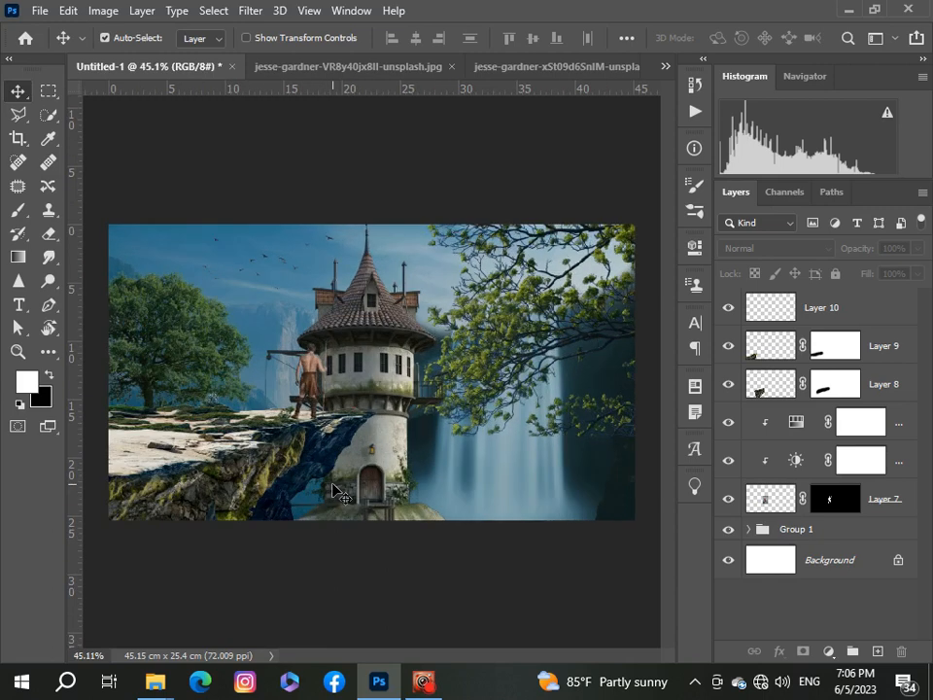
# Step: Duplicate the second rock layer and move the copy under the cliff edge beside the tower
pyautogui.click(773, 355)
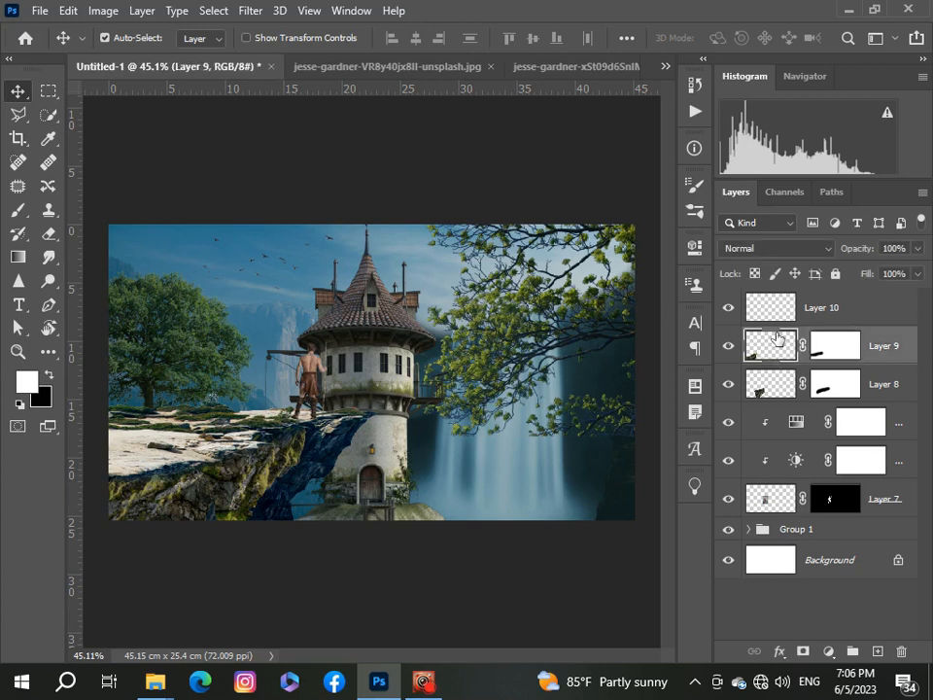
pyautogui.hotkey('ctrl', 'j')
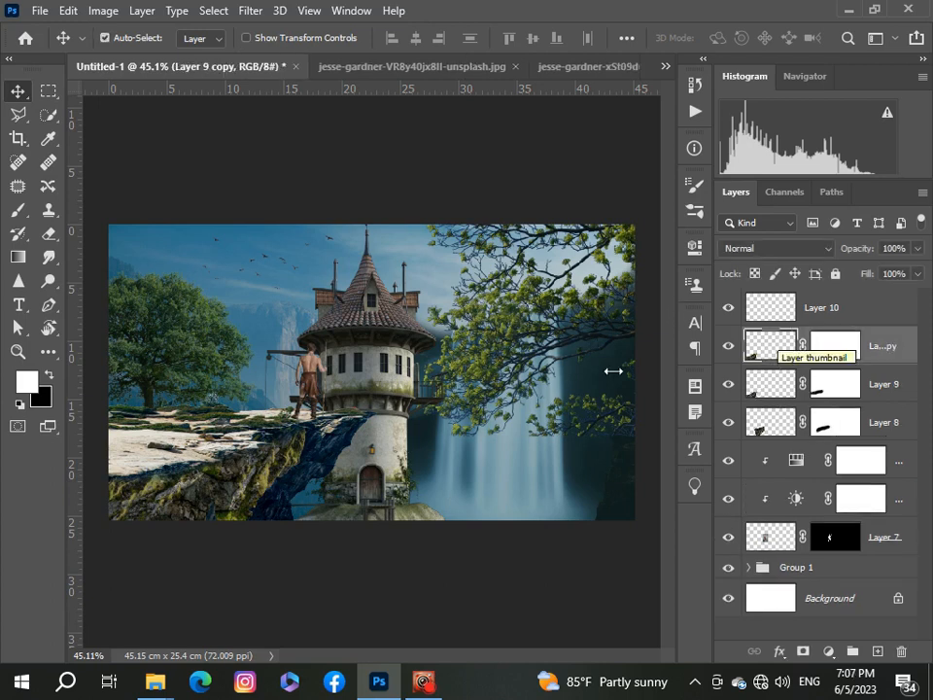
pyautogui.moveTo(187, 488); pyautogui.dragTo(370, 440)
pyautogui.scroll(3, 342, 457)
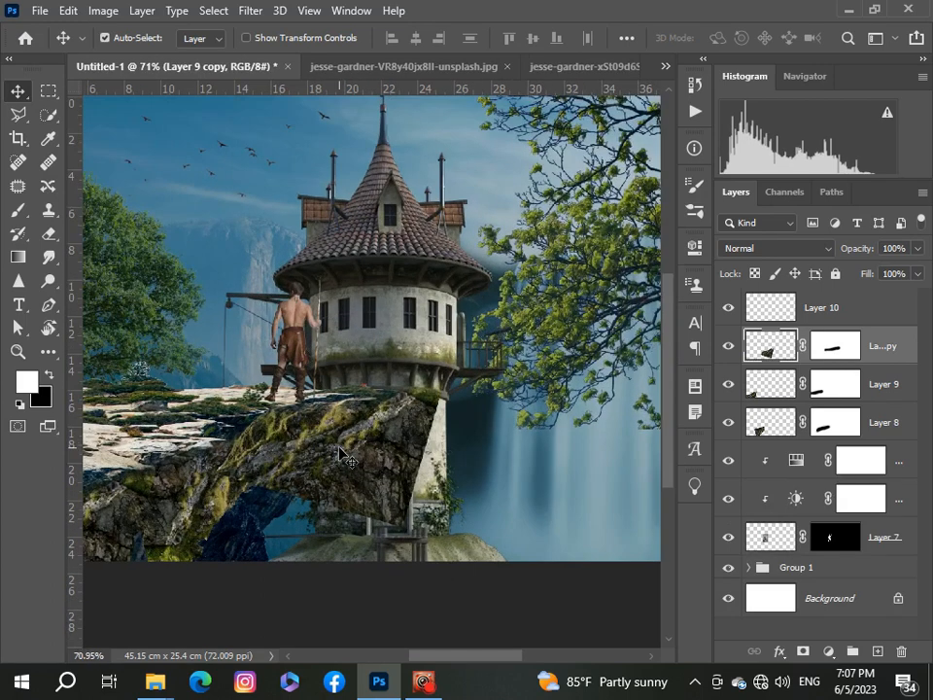
# Step: Free-transform the rock copy to about 64%, rotated about 158°, covering the cliff's underside next to the tower
pyautogui.hotkey('ctrl', 't')
pyautogui.moveTo(457, 534); pyautogui.dragTo(371, 472)
pyautogui.moveTo(334, 437); pyautogui.dragTo(231, 435)
pyautogui.moveTo(358, 456)
pyautogui.mouseDown()
pyautogui.moveTo(365, 475)
pyautogui.moveTo(356, 468)
pyautogui.mouseUp()
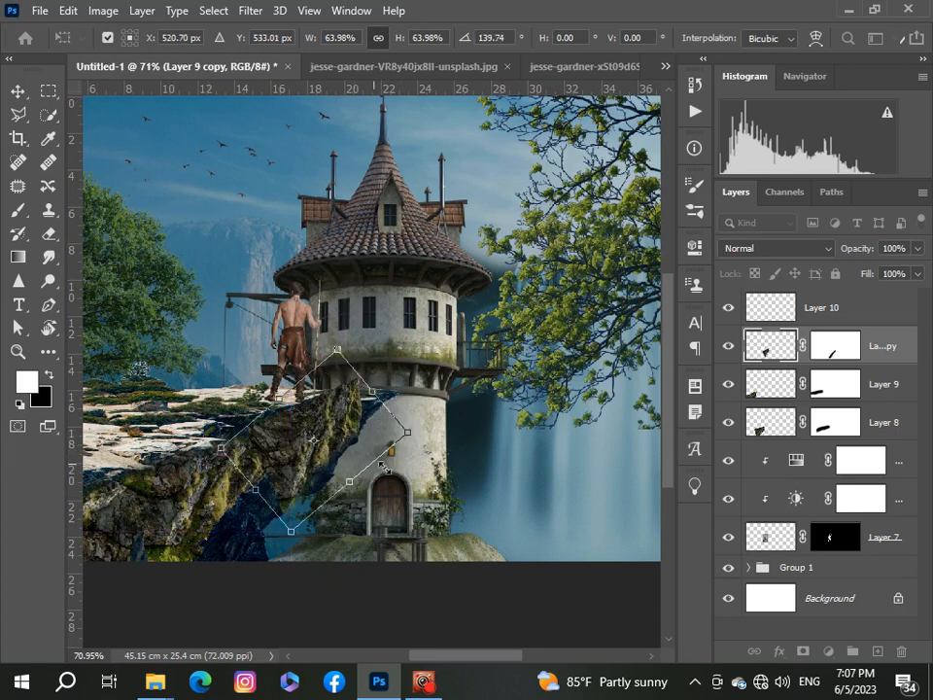
pyautogui.moveTo(307, 552); pyautogui.dragTo(272, 544)
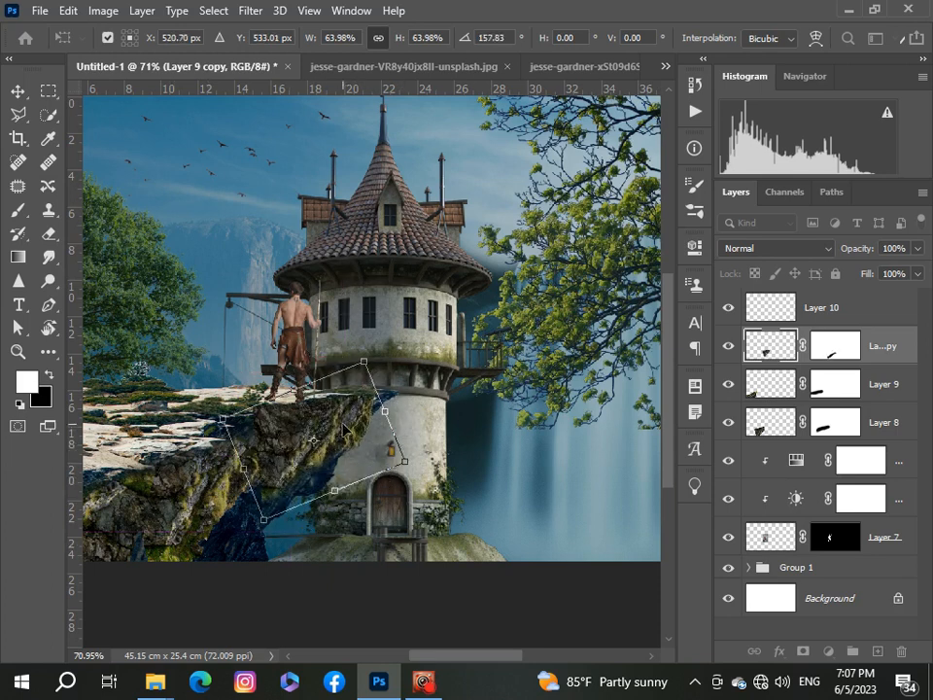
pyautogui.moveTo(345, 434)
pyautogui.mouseDown()
pyautogui.moveTo(352, 437)
pyautogui.moveTo(342, 438)
pyautogui.mouseUp()
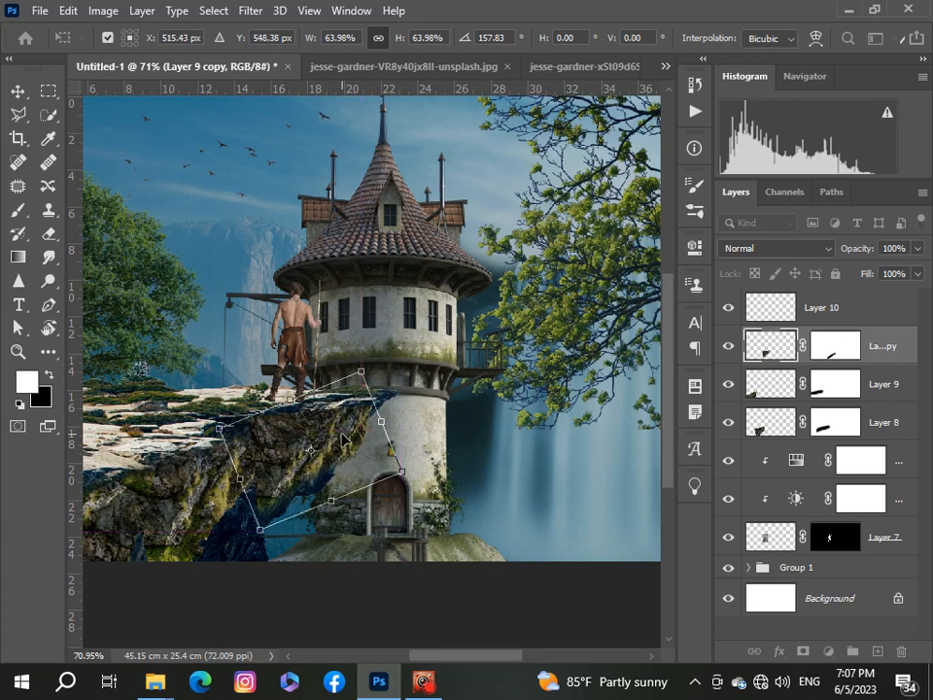
pyautogui.click(13, 89)
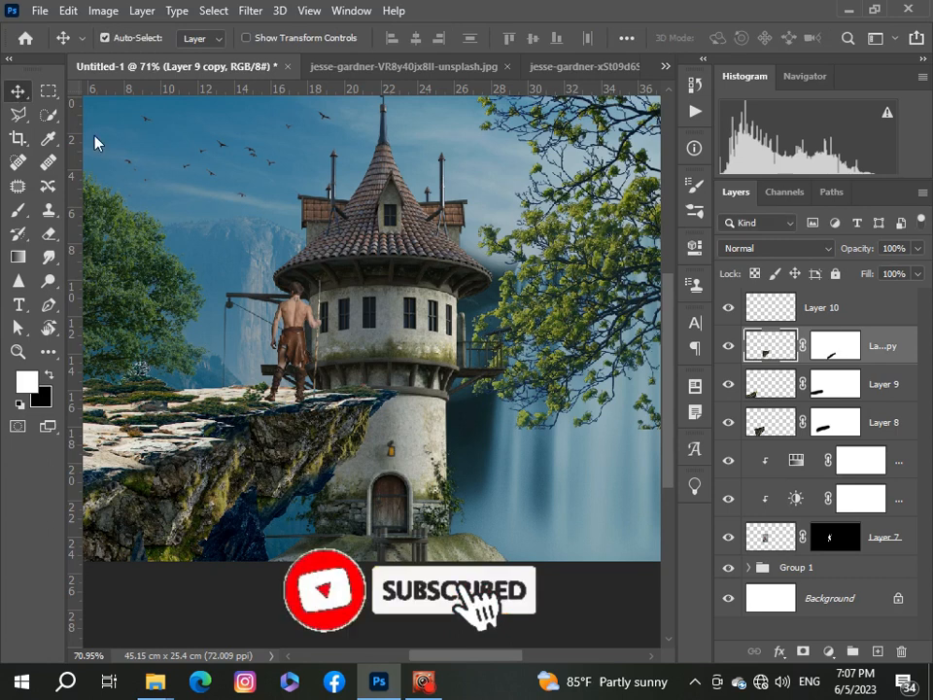